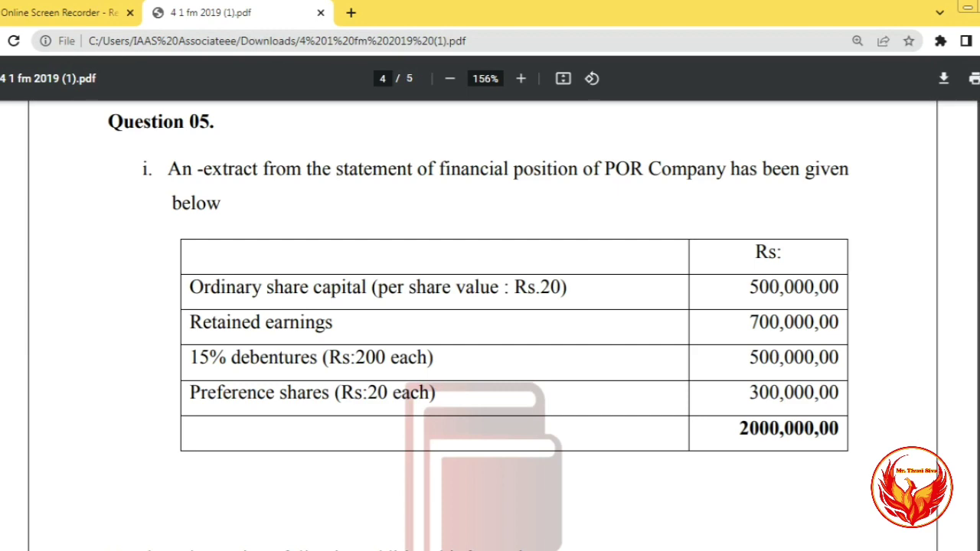
Read Question 05, including the capital structure table, the additional information and the required cost of capital calculations.
{"action": "scroll", "coordinate": [479, 326], "scroll_direction": "down", "scroll_amount": 5}
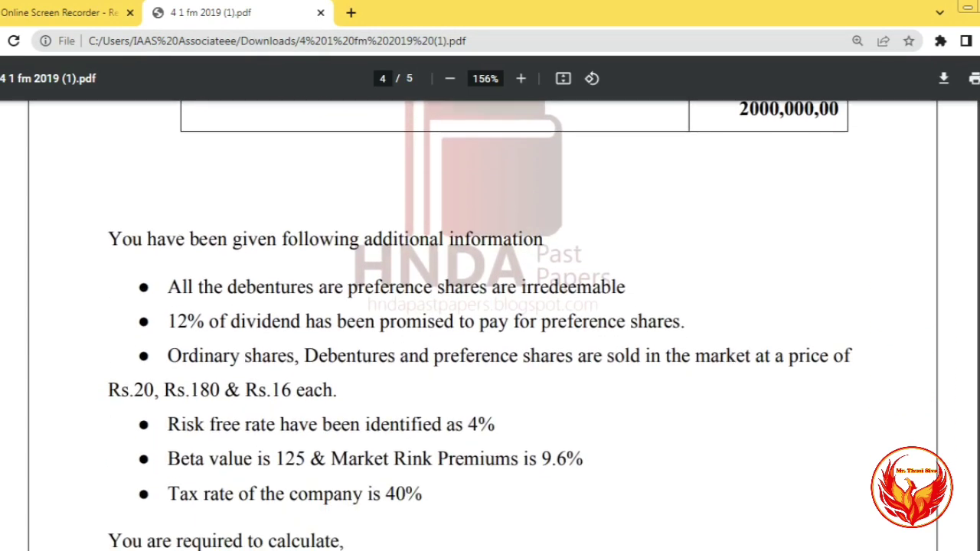
{"action": "scroll", "coordinate": [490, 322], "scroll_direction": "down", "scroll_amount": 1}
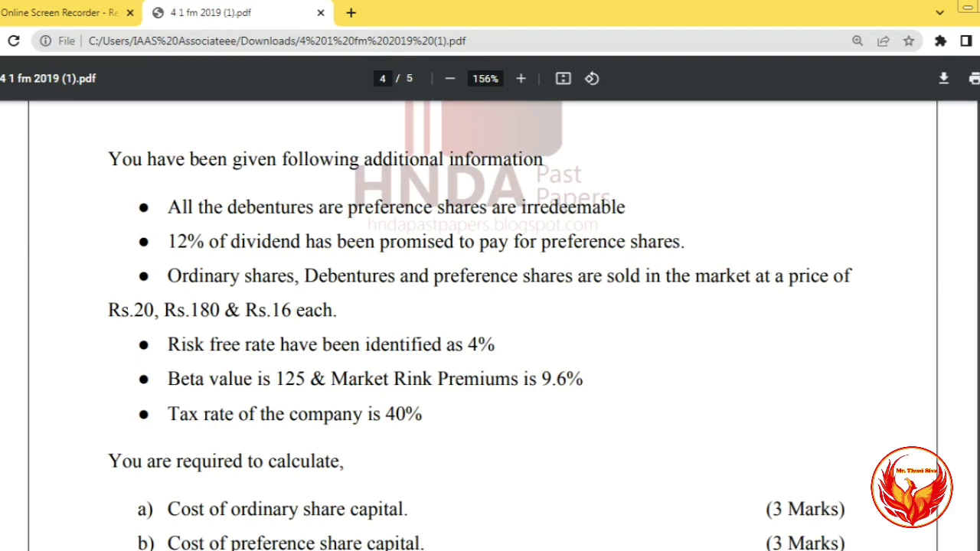
{"action": "scroll", "coordinate": [490, 322], "scroll_direction": "down", "scroll_amount": 3}
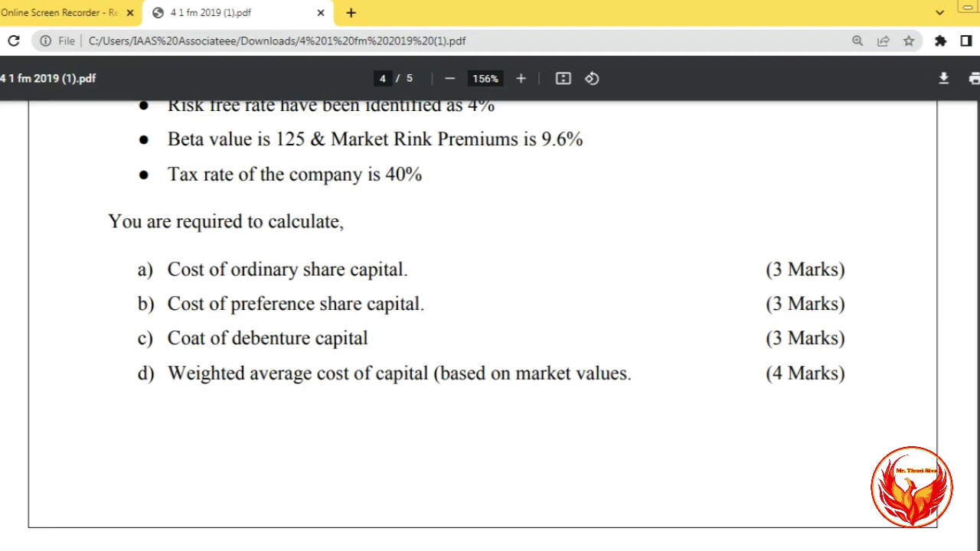
{"action": "scroll", "coordinate": [483, 326], "scroll_direction": "up", "scroll_amount": 6}
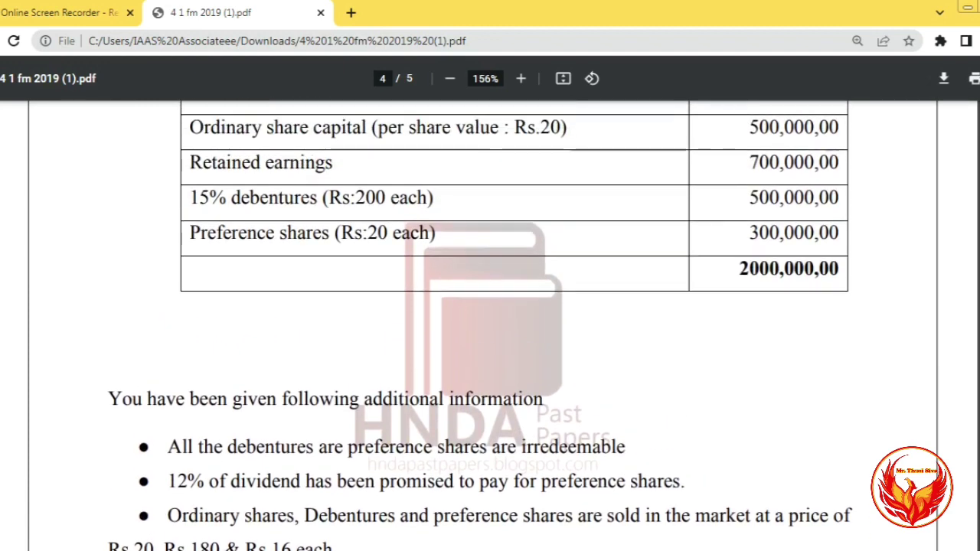
{"action": "scroll", "coordinate": [490, 321], "scroll_direction": "down", "scroll_amount": 1}
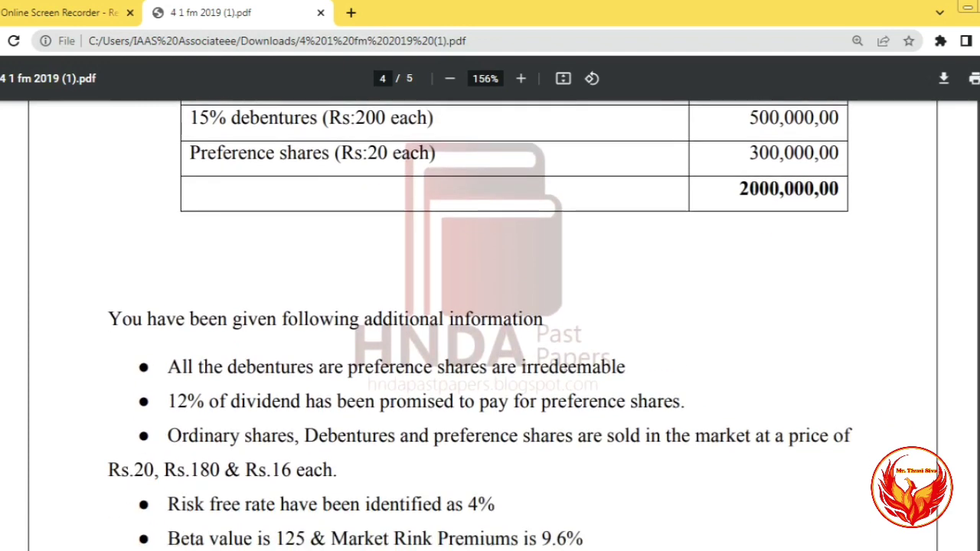
{"action": "scroll", "coordinate": [490, 322], "scroll_direction": "up", "scroll_amount": 1}
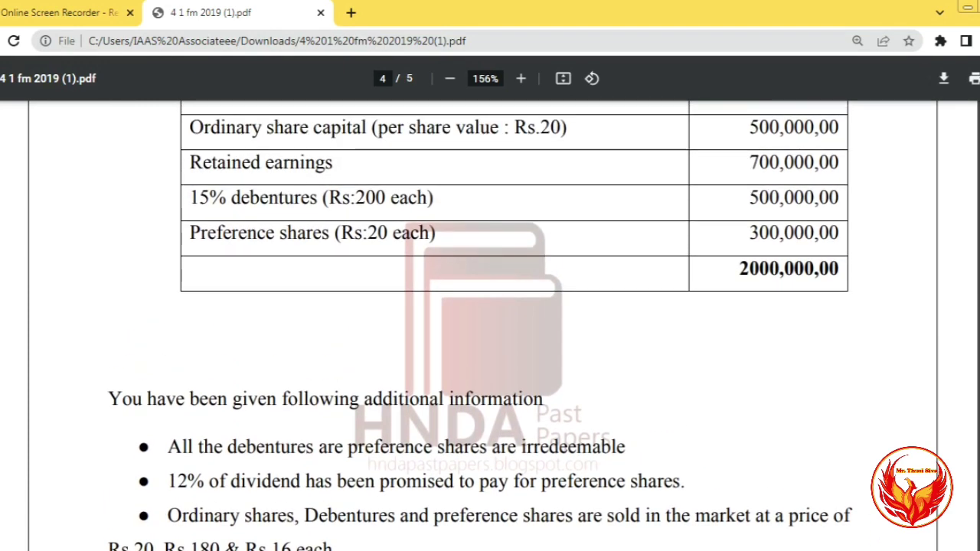
{"action": "scroll", "coordinate": [484, 324], "scroll_direction": "down", "scroll_amount": 1}
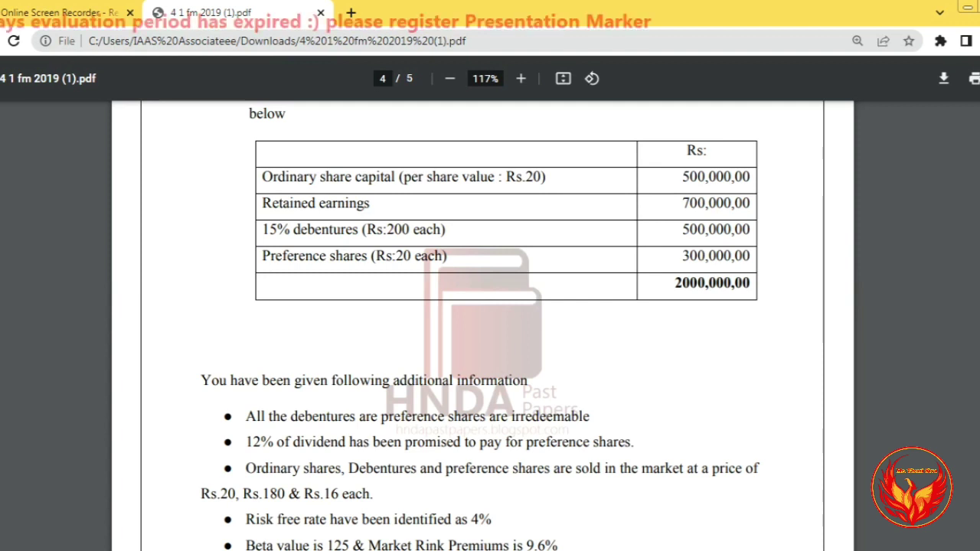
Highlight the ordinary share capital row, its Rs.20 market price, and the risk-free rate and beta lines, clearing the share highlights.
{"action": "mouse_move", "coordinate": [245, 156]}
{"action": "left_mouse_down"}
{"action": "mouse_move", "coordinate": [805, 204]}
{"action": "mouse_move", "coordinate": [781, 189]}
{"action": "left_mouse_up"}
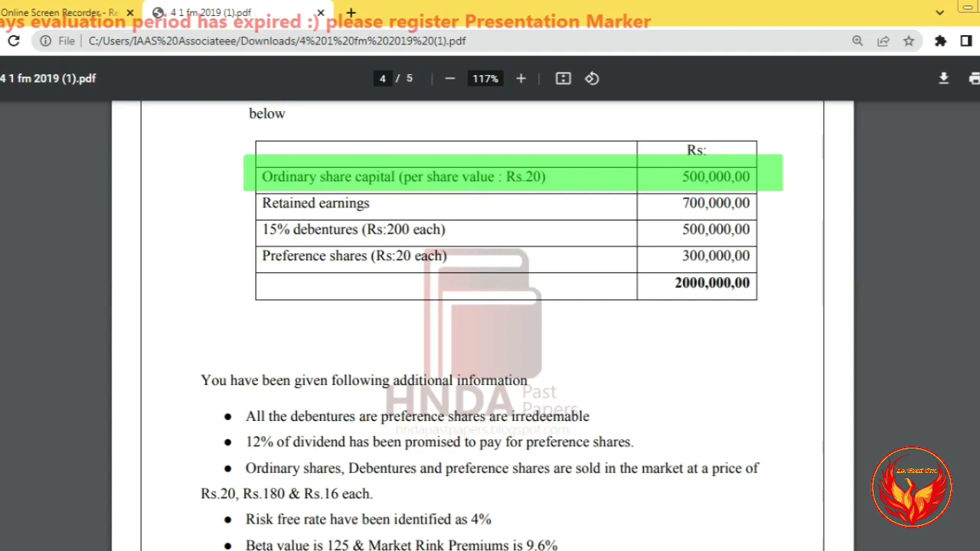
{"action": "left_click_drag", "start_coordinate": [205, 452], "coordinate": [345, 484]}
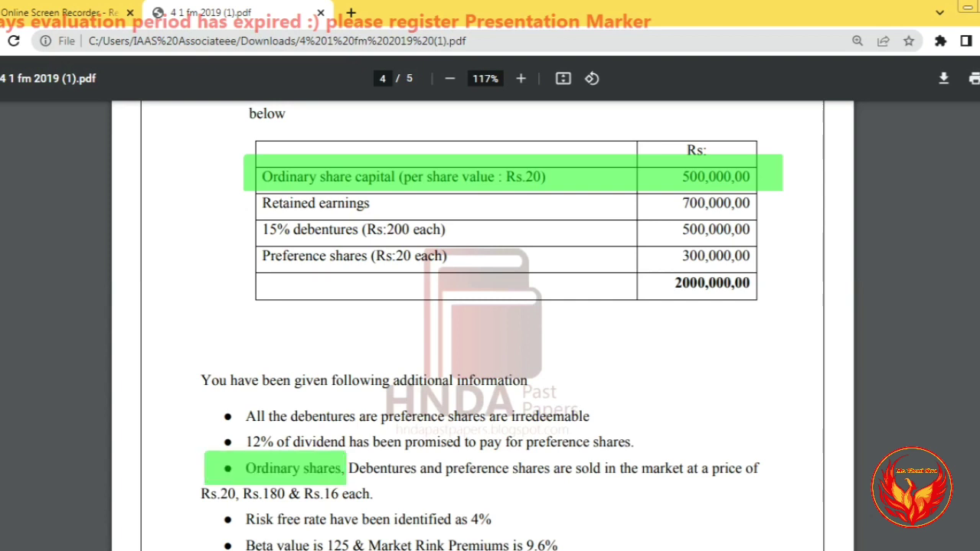
{"action": "left_click_drag", "start_coordinate": [189, 484], "coordinate": [242, 506]}
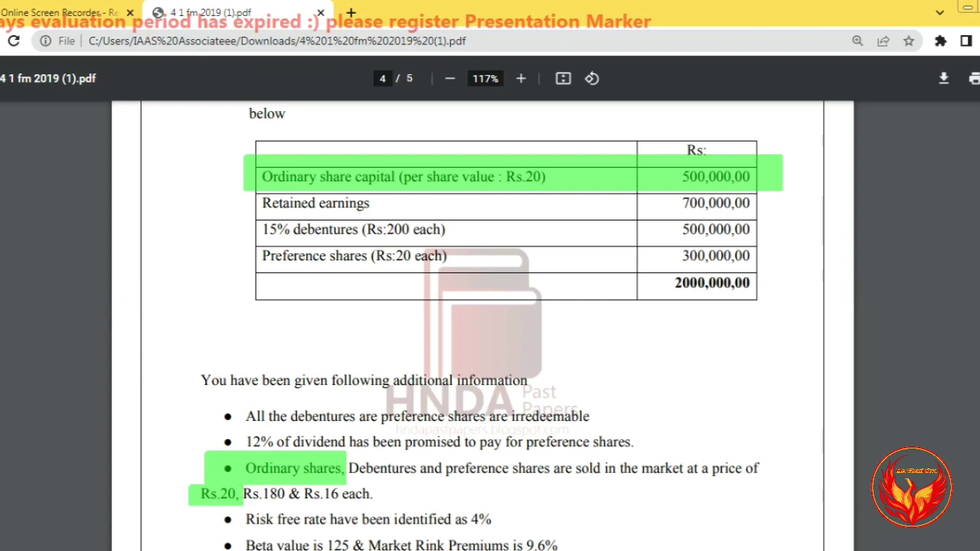
{"action": "key", "text": "Escape"}
{"action": "left_click_drag", "start_coordinate": [195, 511], "coordinate": [578, 550]}
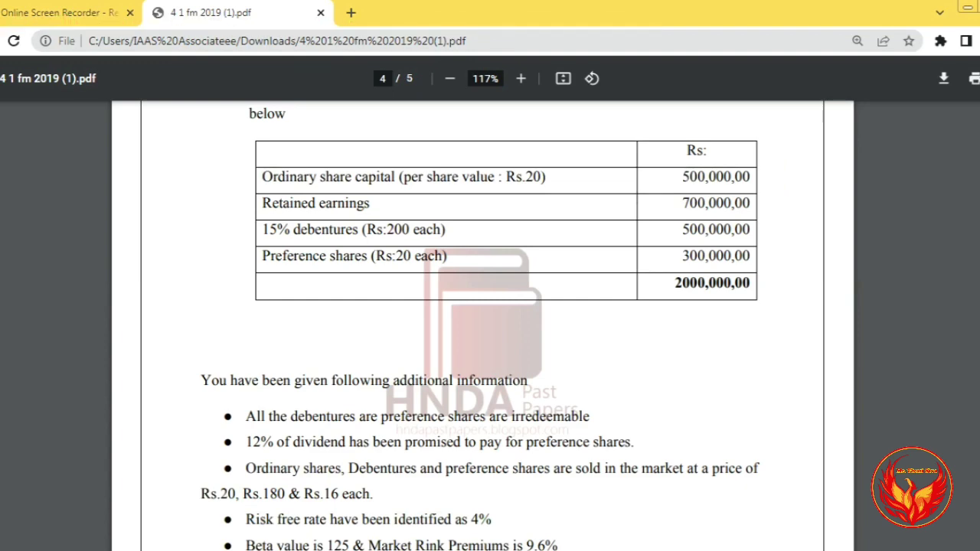
Switch to the DCF workbook in Excel and write the CAPM working 4%+1.25*9.6% as text in F9.
{"action": "key", "text": "alt+Tab"}
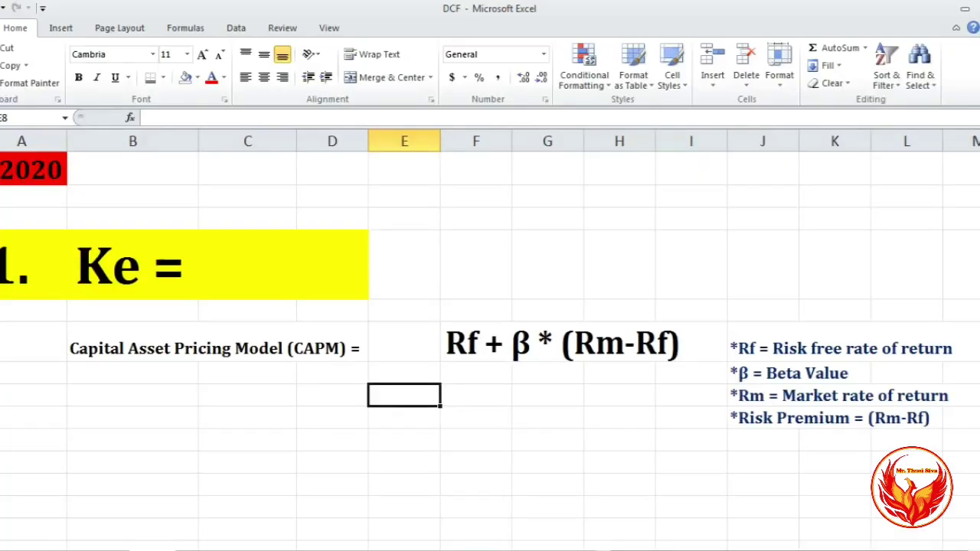
{"action": "left_click", "coordinate": [247, 440]}
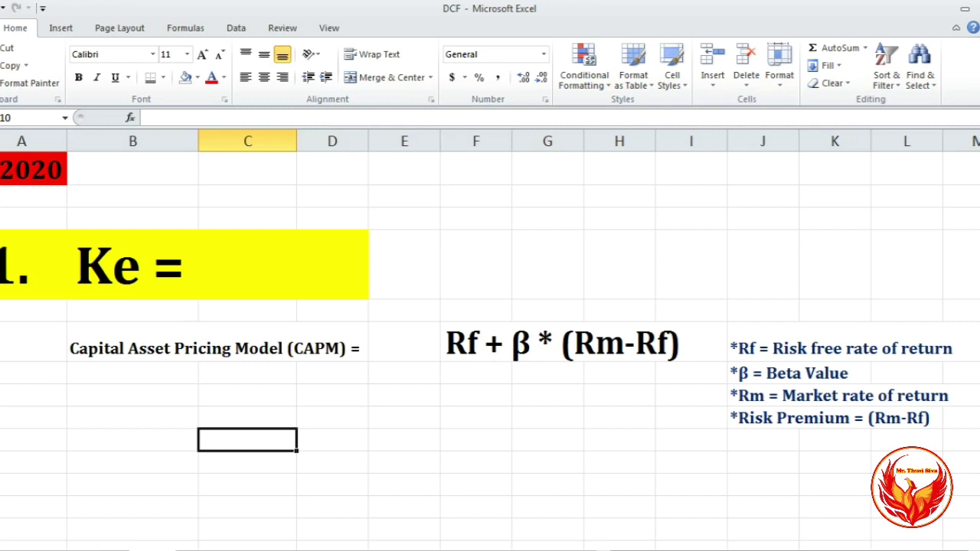
{"action": "left_click", "coordinate": [404, 418]}
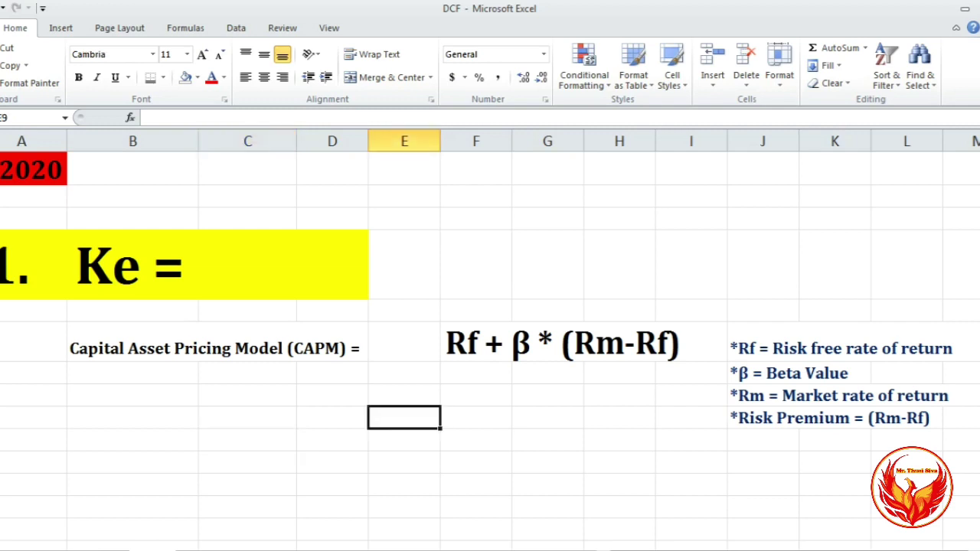
{"action": "left_click", "coordinate": [475, 417]}
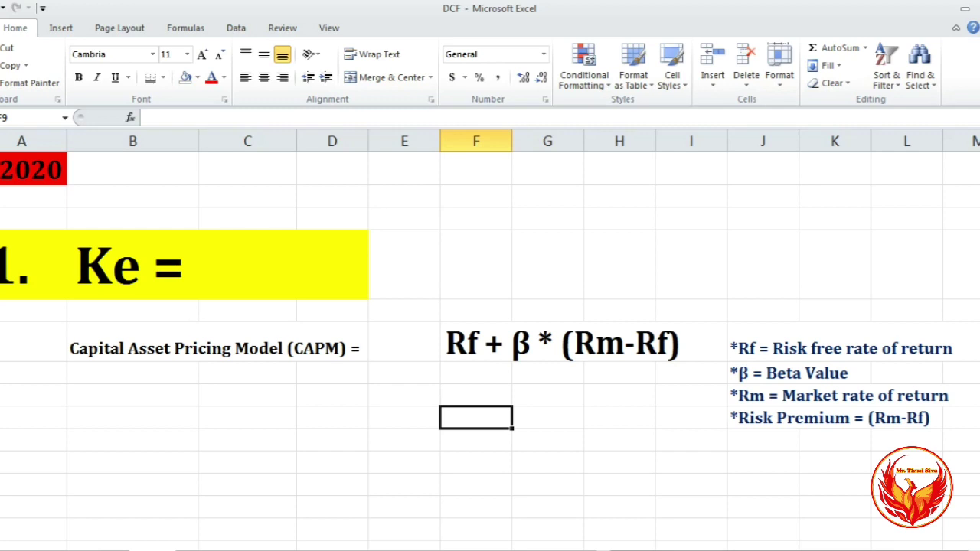
{"action": "type", "text": "4"}
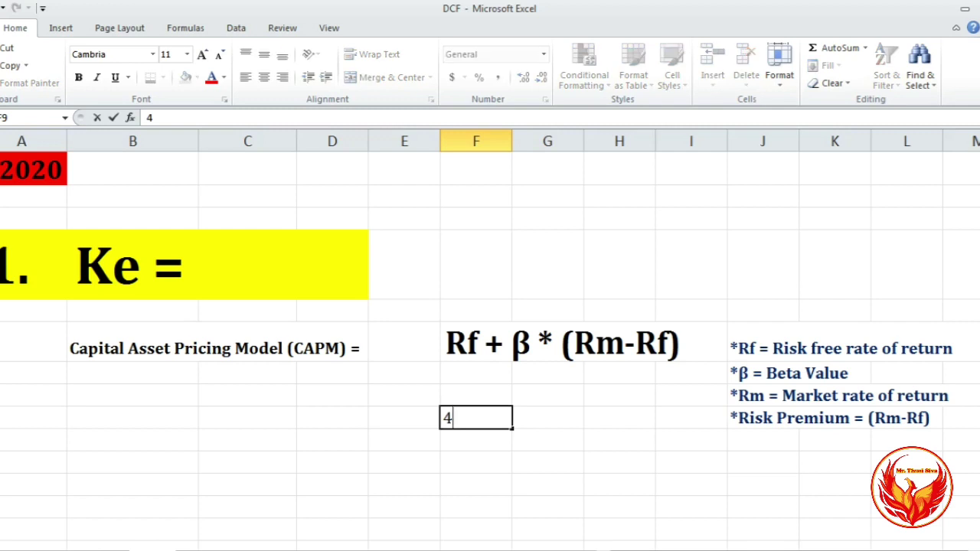
{"action": "type", "text": "%+1.25"}
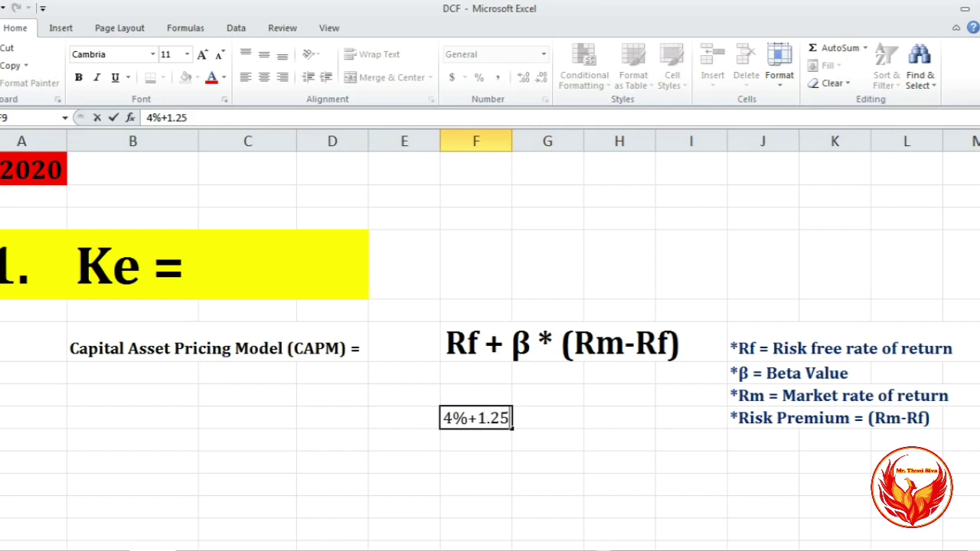
{"action": "type", "text": "*"}
{"action": "key", "text": "shift"}
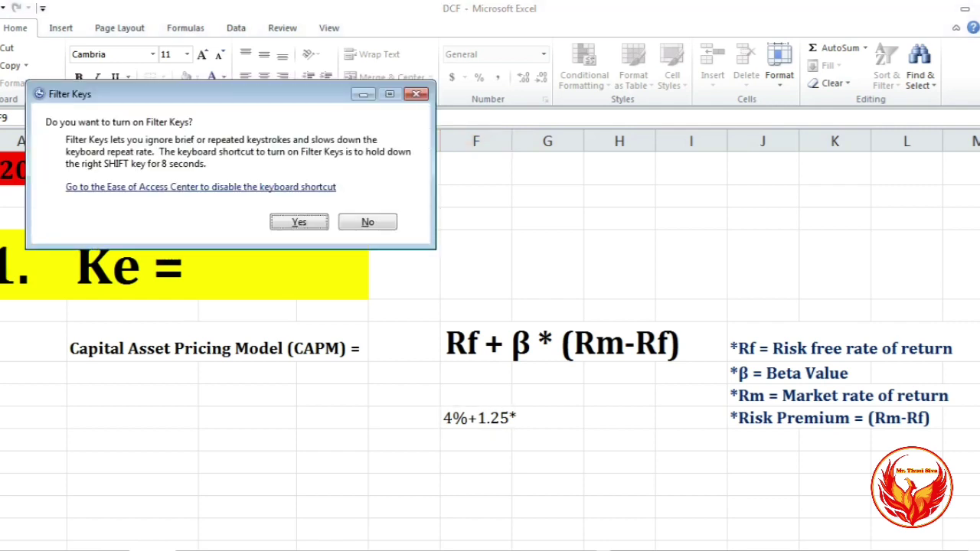
{"action": "left_click", "coordinate": [367, 222]}
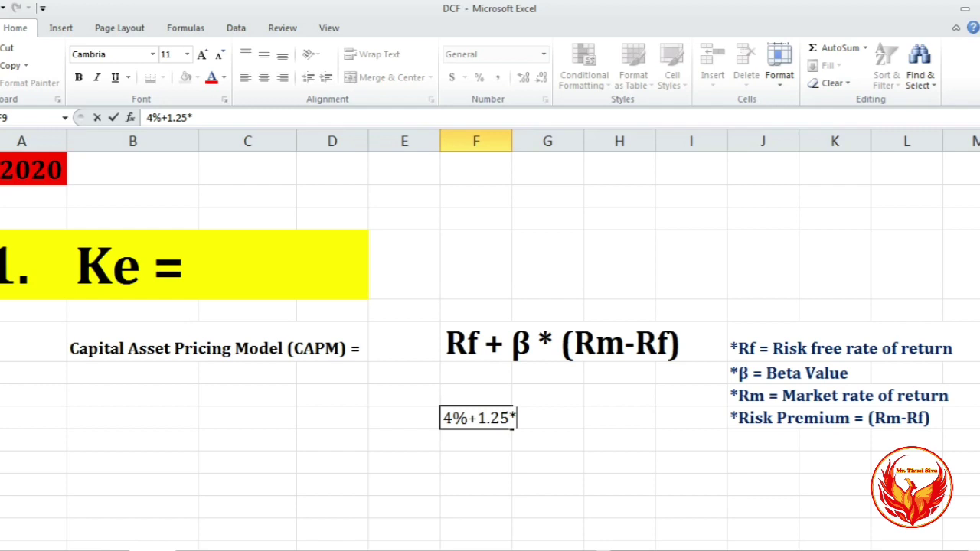
{"action": "type", "text": "9.6%"}
{"action": "key", "text": "Return"}
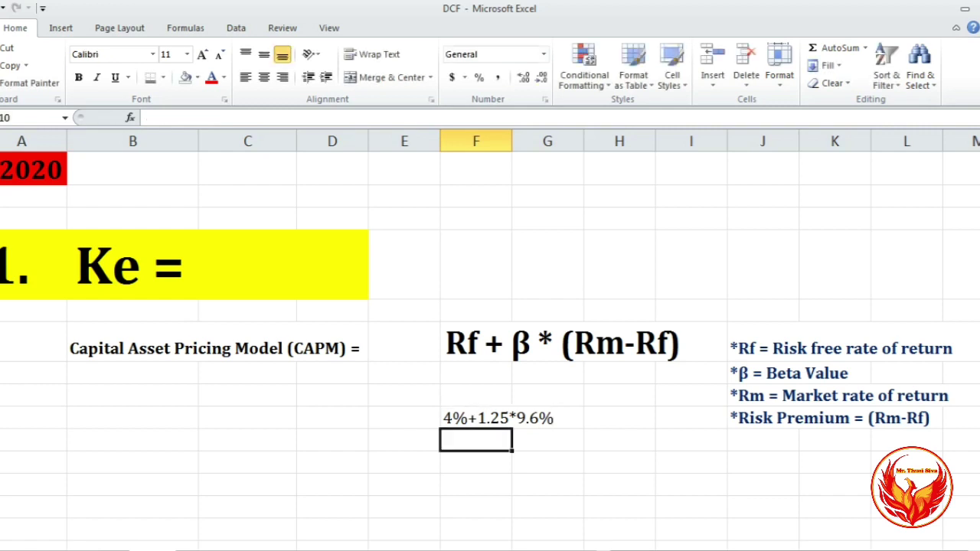
Copy the working from F9 into F10 as the formula =4%+1.25*9.6% and make the result bold.
{"action": "key", "text": "Up"}
{"action": "left_click_drag", "start_coordinate": [217, 118], "coordinate": [146, 117]}
{"action": "key", "text": "ctrl+c"}
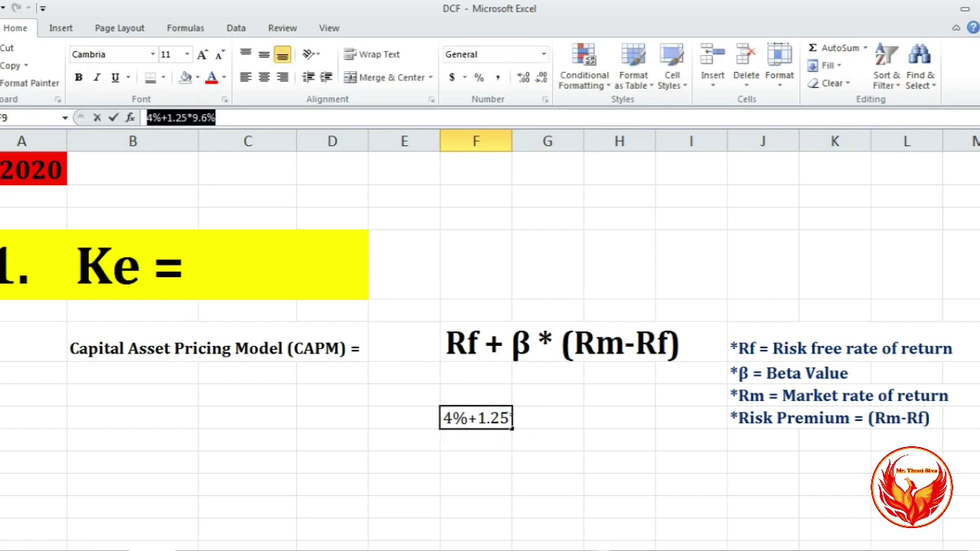
{"action": "key", "text": "Return"}
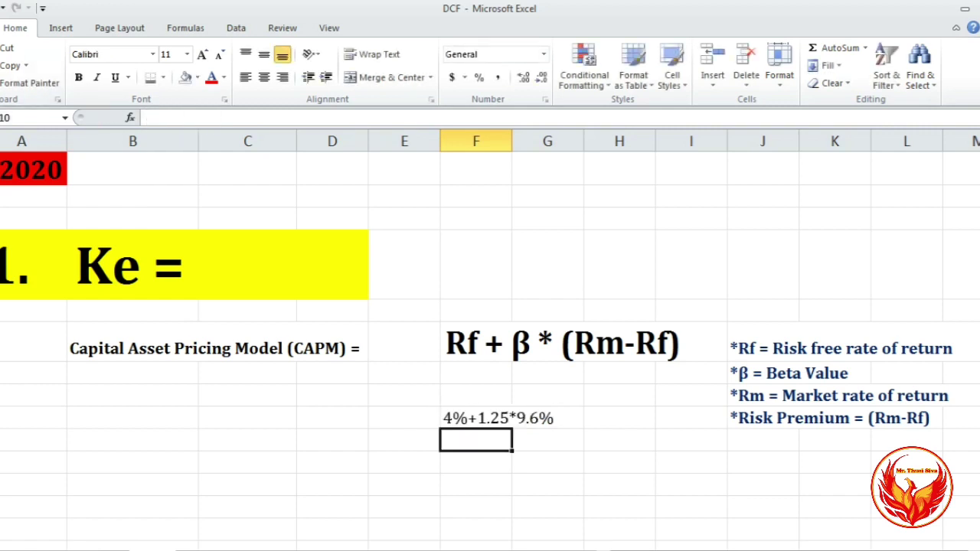
{"action": "type", "text": "="}
{"action": "key", "text": "ctrl+v"}
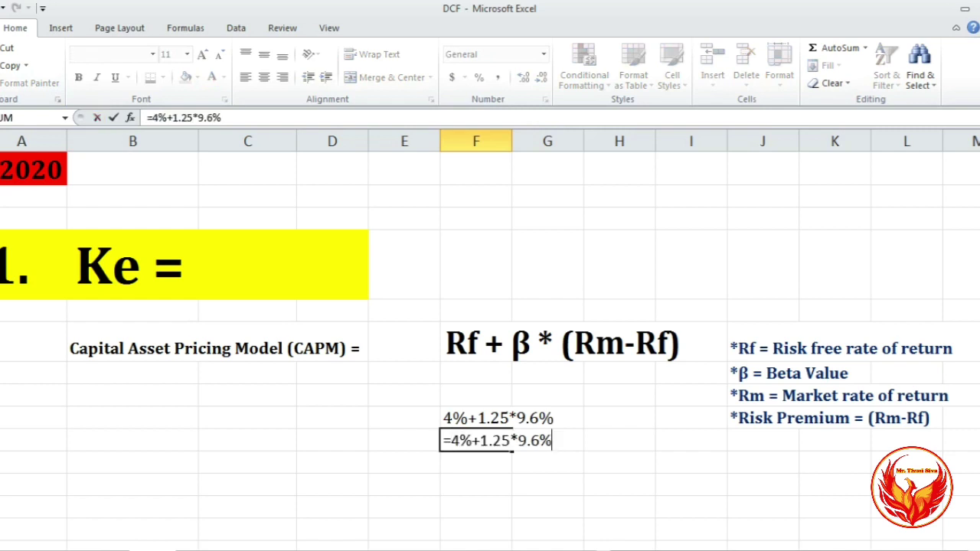
{"action": "key", "text": "Return"}
{"action": "left_click", "coordinate": [476, 441]}
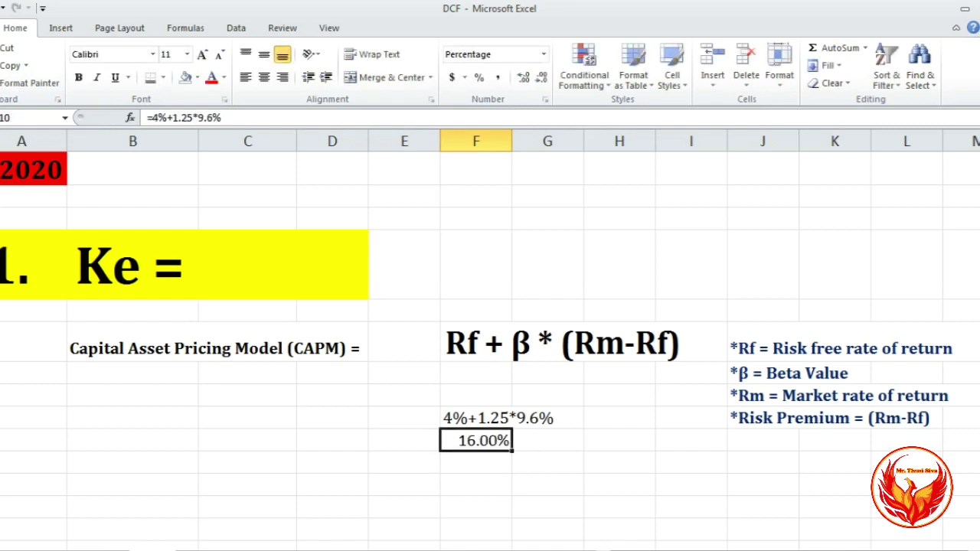
{"action": "left_click", "coordinate": [78, 77]}
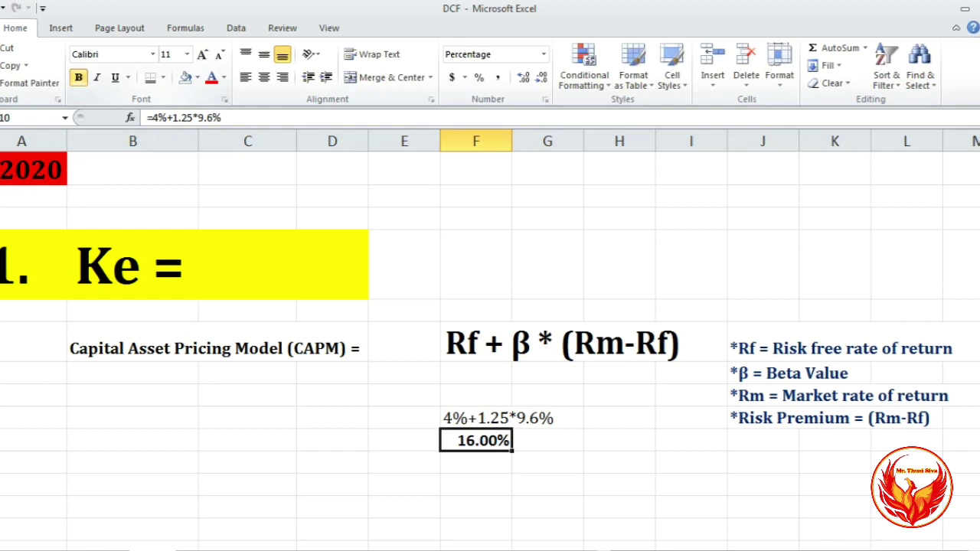
{"action": "left_click", "coordinate": [248, 462]}
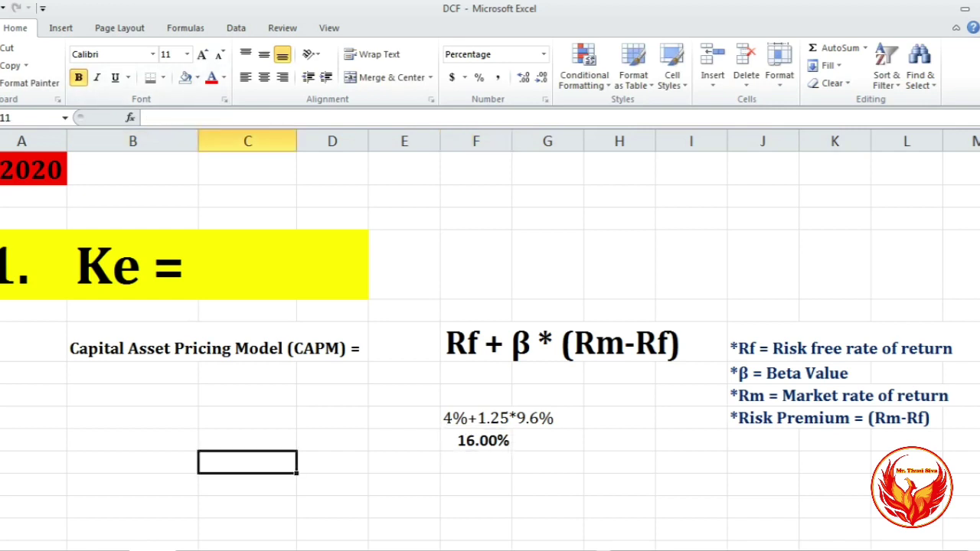
Enter "or" in G10 beside the cost of equity result and centre it.
{"action": "left_click", "coordinate": [548, 441]}
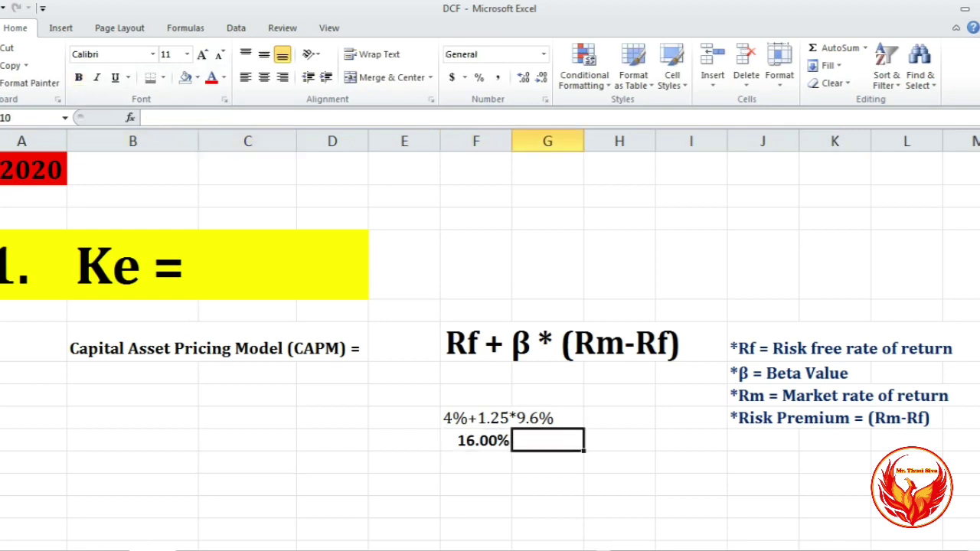
{"action": "type", "text": "or"}
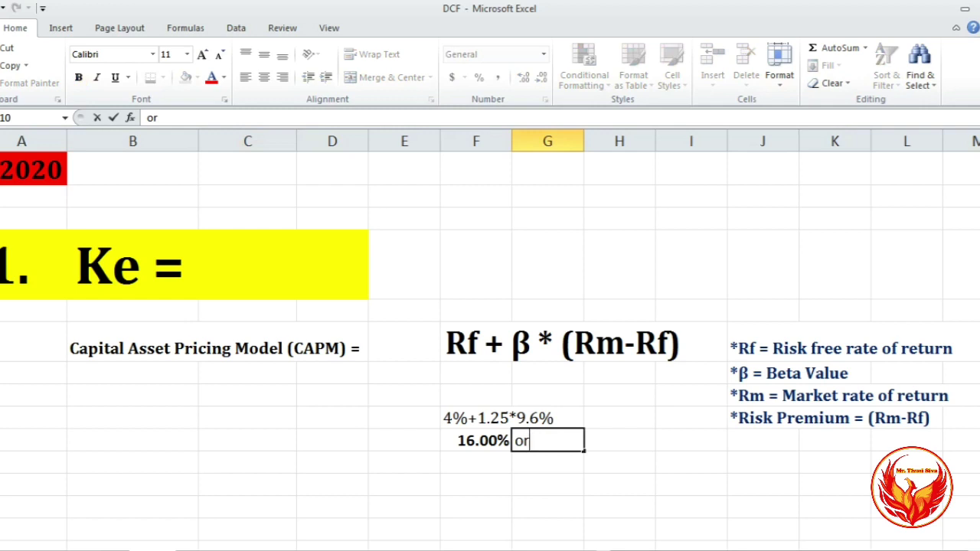
{"action": "key", "text": "Return"}
{"action": "left_click", "coordinate": [547, 440]}
{"action": "left_click", "coordinate": [263, 77]}
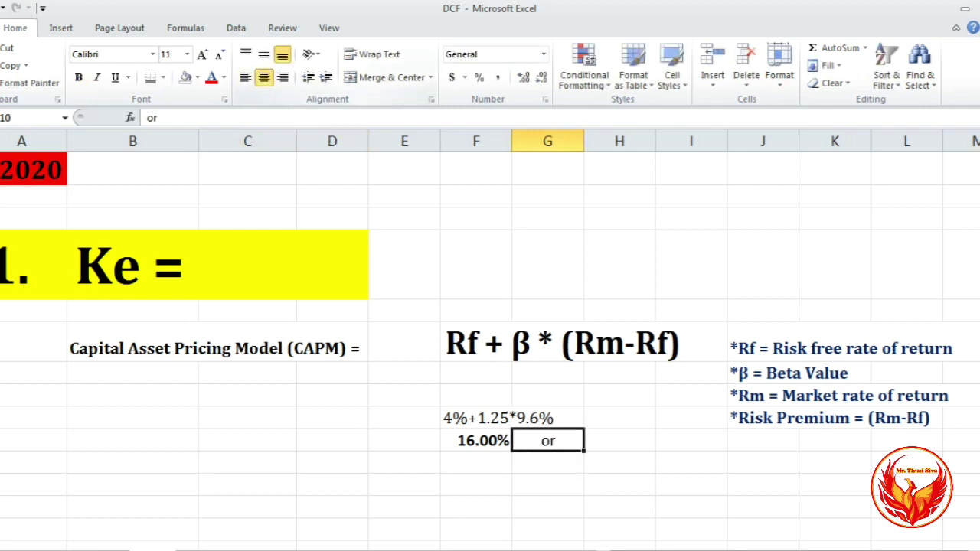
Enter the formula =F10/100 in H10.
{"action": "left_click", "coordinate": [620, 441]}
{"action": "type", "text": "="}
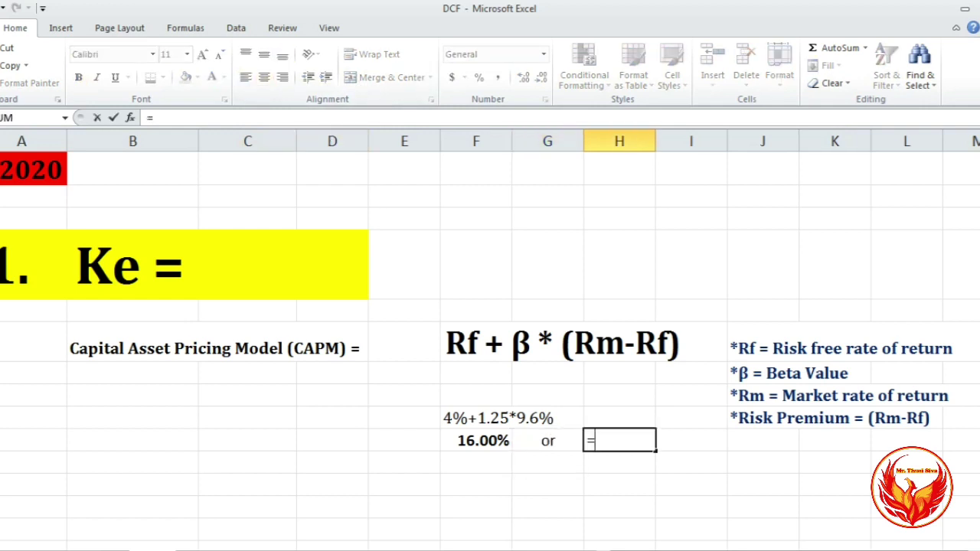
{"action": "type", "text": "F10/100"}
{"action": "key", "text": "Return"}
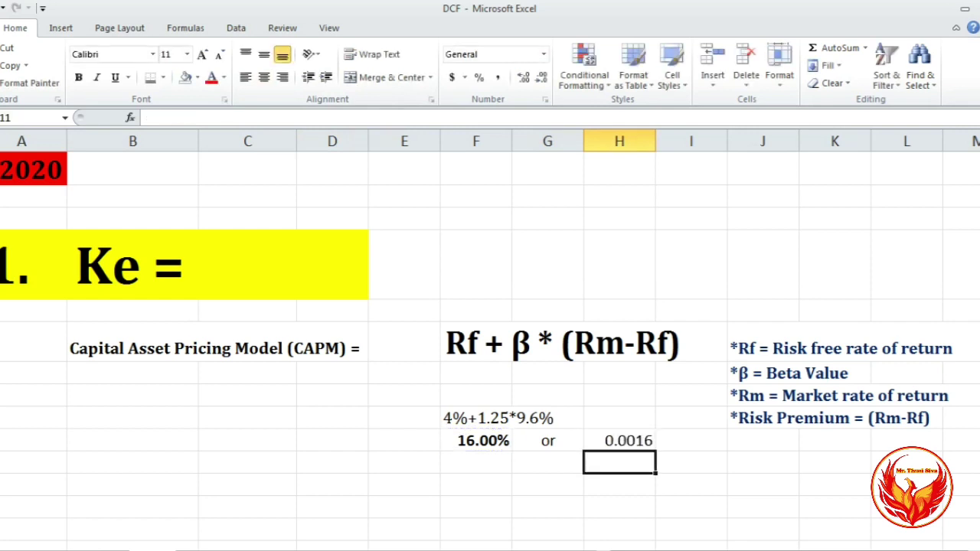
Edit the formula in H10 to =F10 by removing the division by 100.
{"action": "left_click", "coordinate": [619, 440]}
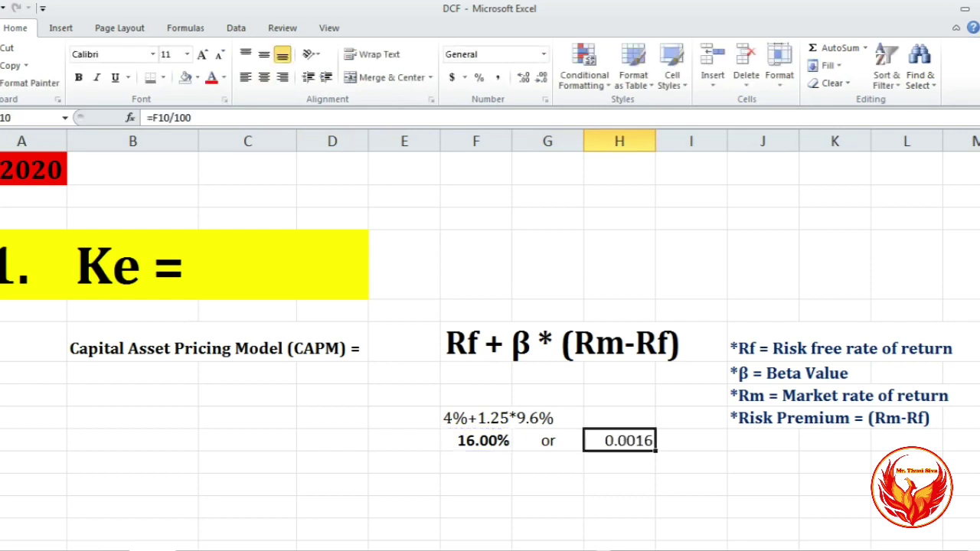
{"action": "key", "text": "F2"}
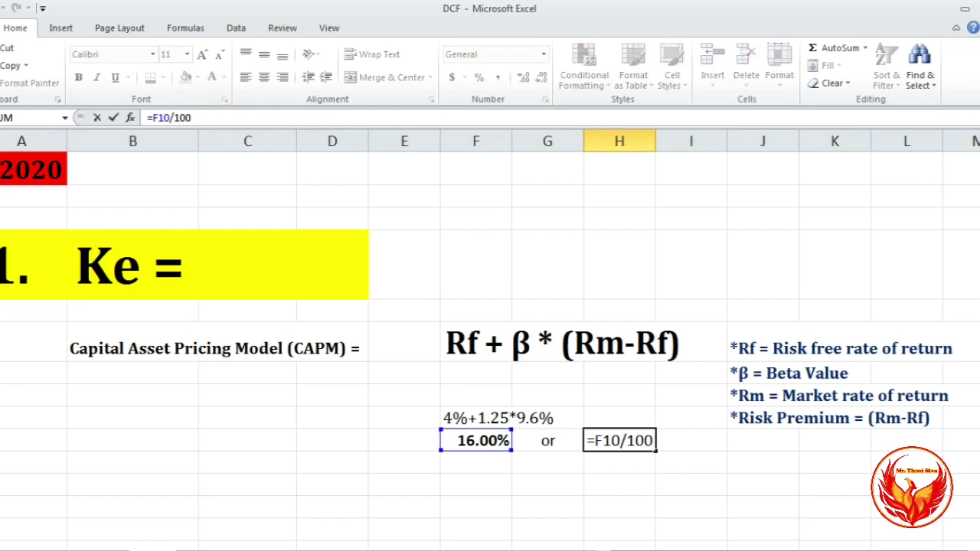
{"action": "key", "text": "BackSpace"}
{"action": "key", "text": "BackSpace"}
{"action": "key", "text": "BackSpace"}
{"action": "key", "text": "BackSpace"}
{"action": "key", "text": "Return"}
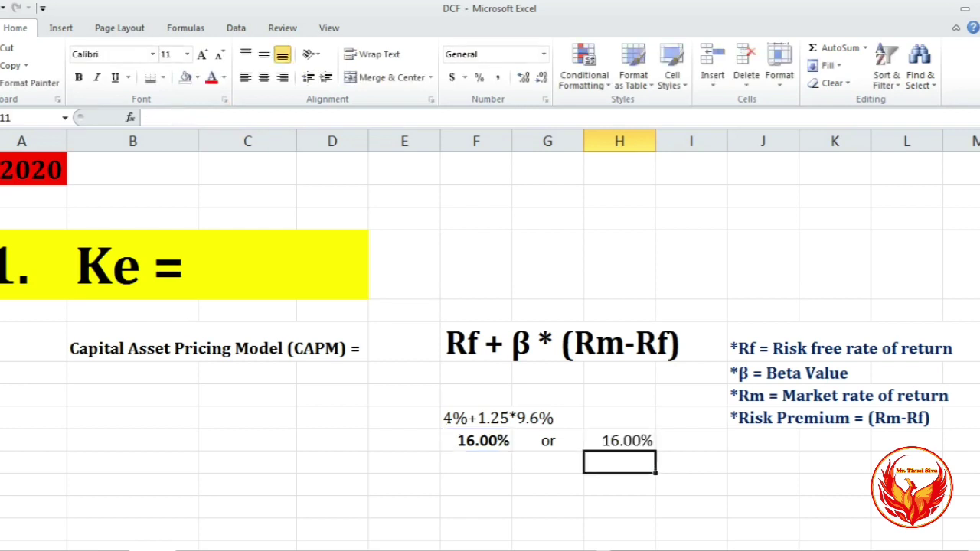
Format the cost of equity result in H10 with the General number format and make it bold.
{"action": "left_click", "coordinate": [620, 440]}
{"action": "left_click", "coordinate": [544, 55]}
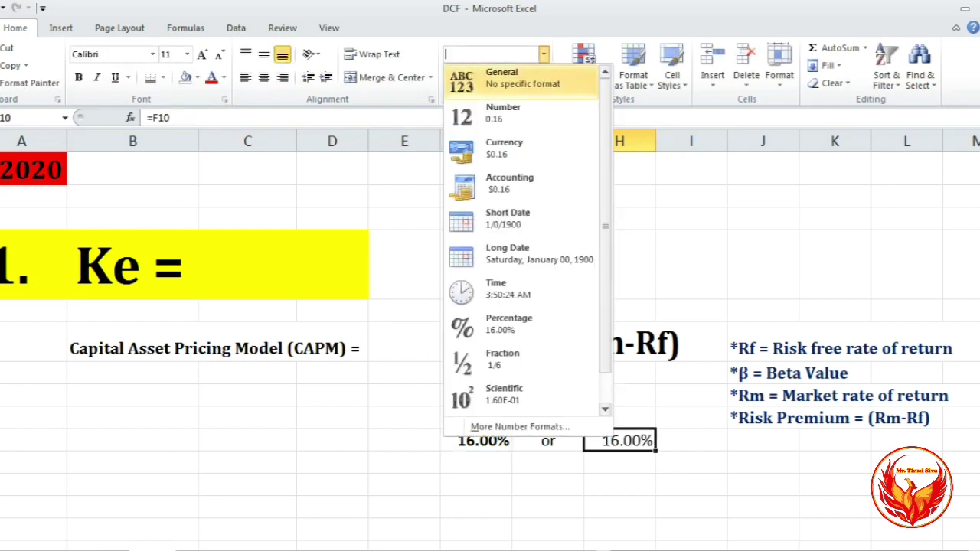
{"action": "left_click", "coordinate": [521, 79]}
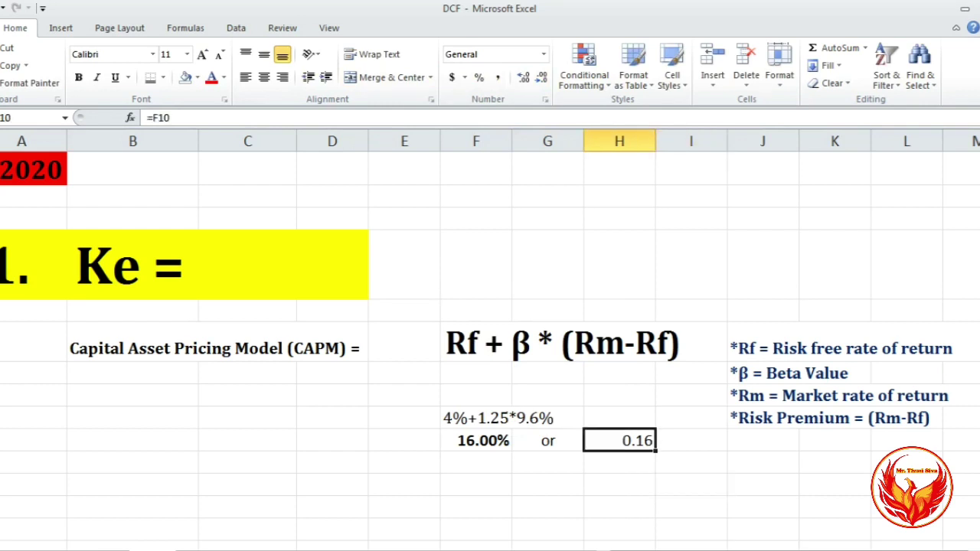
{"action": "key", "text": "ctrl+b"}
{"action": "left_click", "coordinate": [547, 485]}
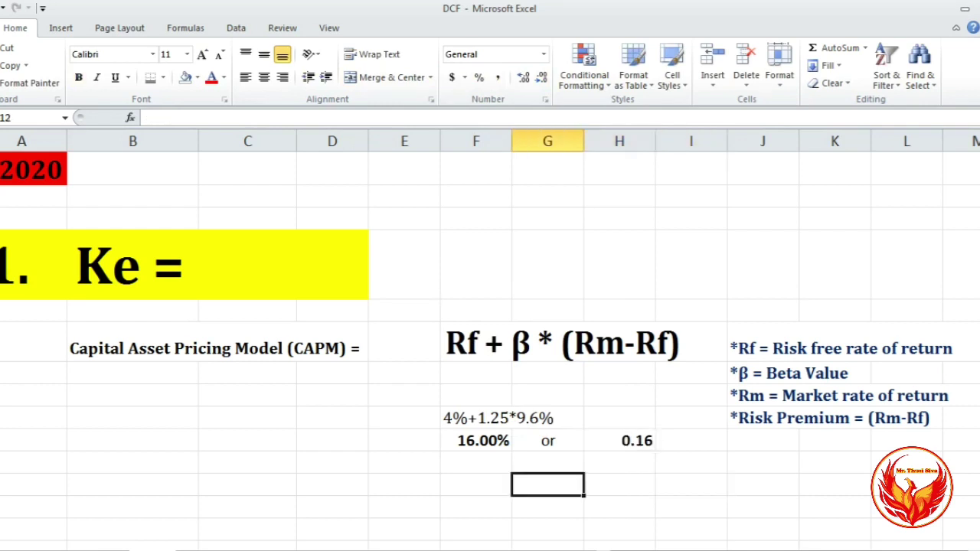
{"action": "left_click", "coordinate": [248, 462]}
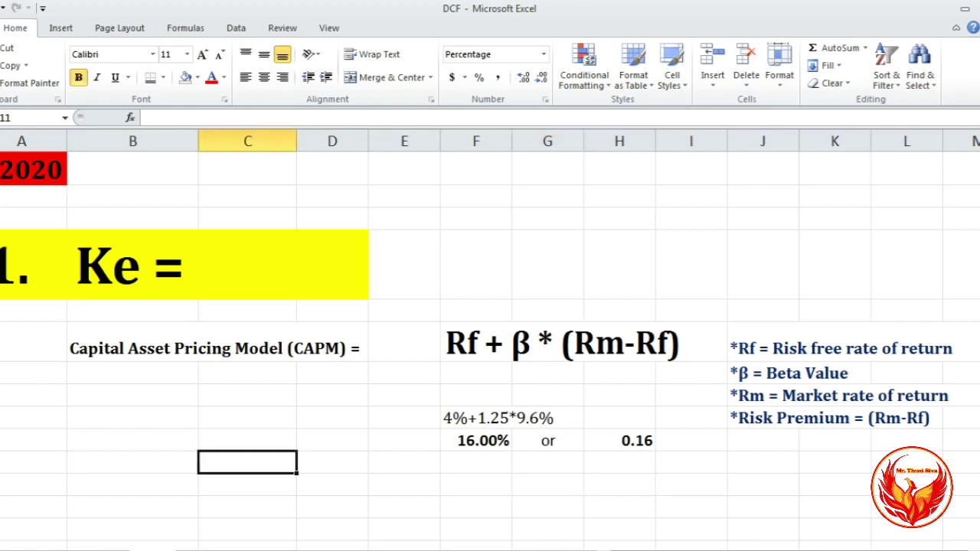
Switch to the question PDF and review requirements a) and b), the capital structure table and the additional information.
{"action": "key", "text": "alt+Tab"}
{"action": "scroll", "coordinate": [482, 326], "scroll_direction": "down", "scroll_amount": 6}
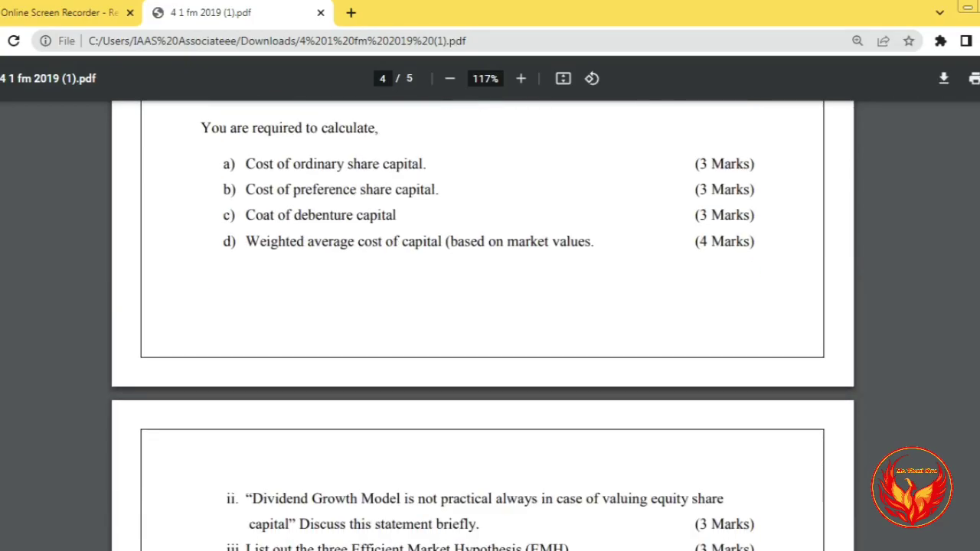
{"action": "left_click_drag", "start_coordinate": [245, 164], "coordinate": [427, 164]}
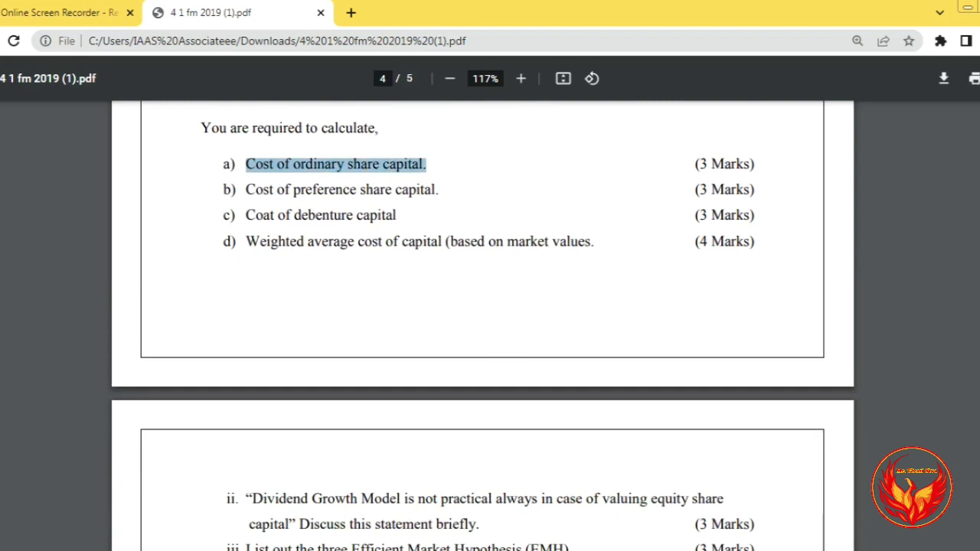
{"action": "left_click", "coordinate": [426, 164]}
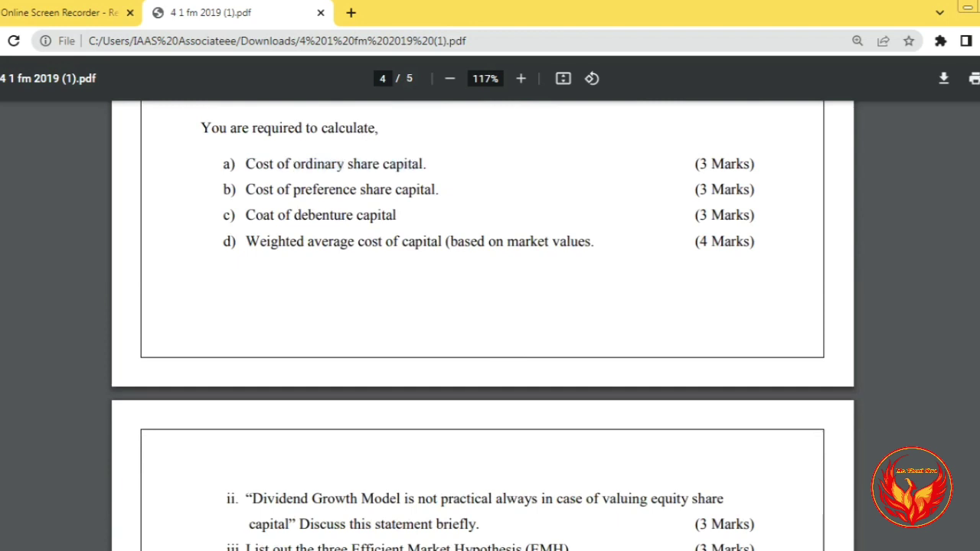
{"action": "left_click_drag", "start_coordinate": [231, 189], "coordinate": [439, 190]}
{"action": "scroll", "coordinate": [439, 189], "scroll_direction": "up", "scroll_amount": 2}
{"action": "scroll", "coordinate": [483, 322], "scroll_direction": "up", "scroll_amount": 3}
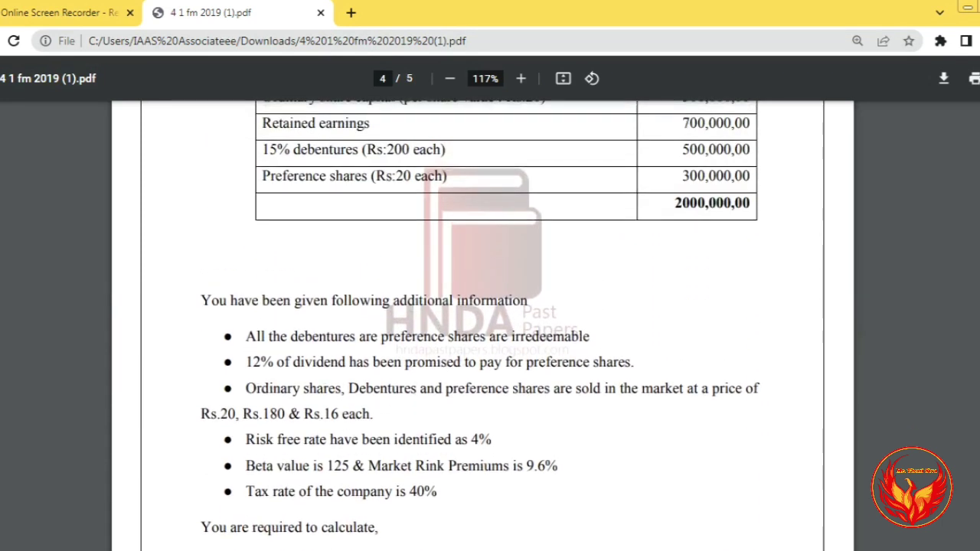
{"action": "scroll", "coordinate": [482, 321], "scroll_direction": "up", "scroll_amount": 1}
{"action": "scroll", "coordinate": [483, 321], "scroll_direction": "down", "scroll_amount": 1}
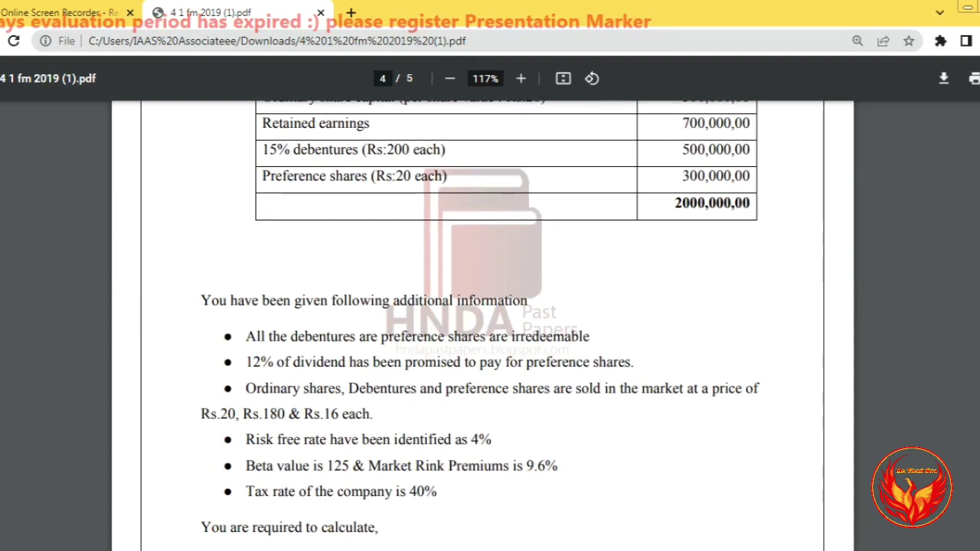
Temporarily highlight the preference shares row and the preference shares' Rs.16 market price in the PDF, then return to Excel.
{"action": "mouse_move", "coordinate": [227, 161]}
{"action": "left_mouse_down"}
{"action": "mouse_move", "coordinate": [613, 193]}
{"action": "mouse_move", "coordinate": [772, 193]}
{"action": "left_mouse_up"}
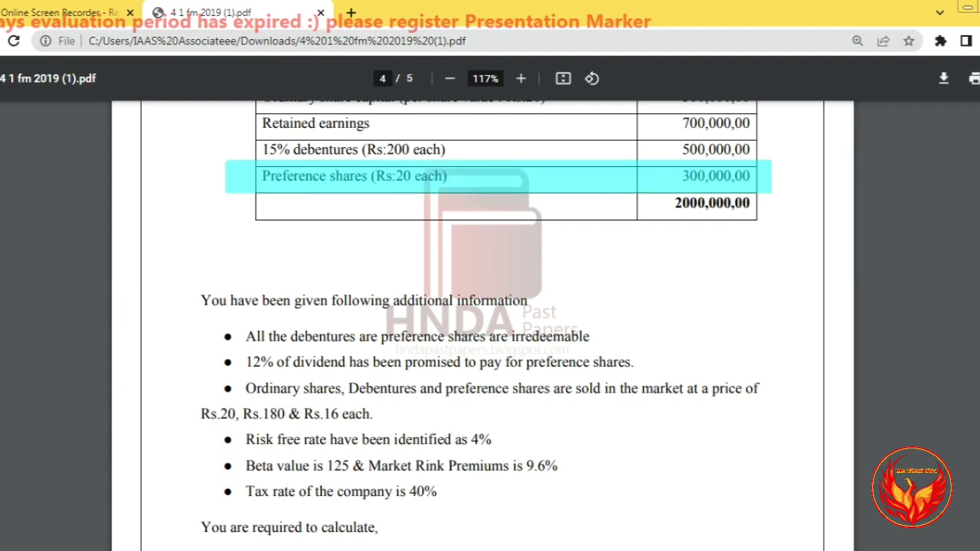
{"action": "mouse_move", "coordinate": [441, 374]}
{"action": "left_mouse_down"}
{"action": "mouse_move", "coordinate": [524, 397]}
{"action": "mouse_move", "coordinate": [775, 403]}
{"action": "left_mouse_up"}
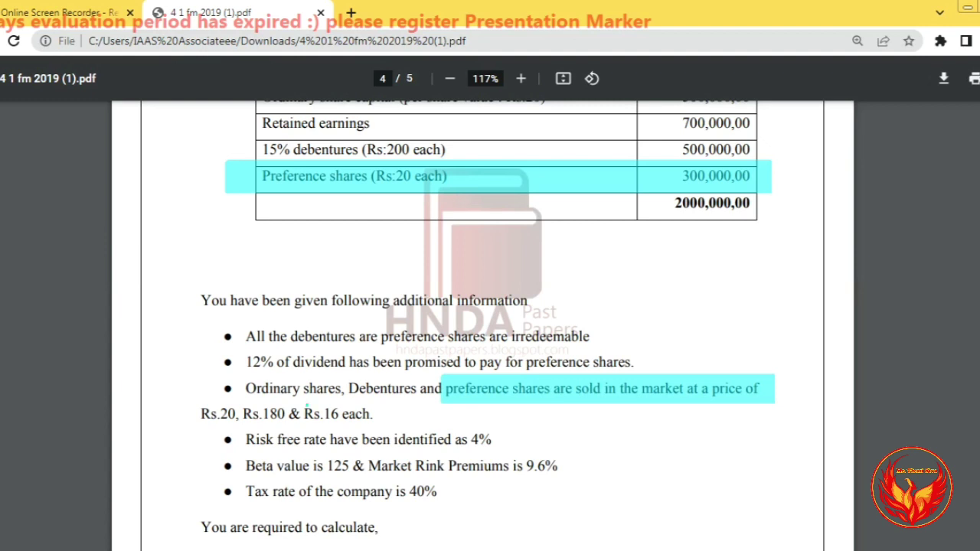
{"action": "left_click_drag", "start_coordinate": [305, 403], "coordinate": [389, 424]}
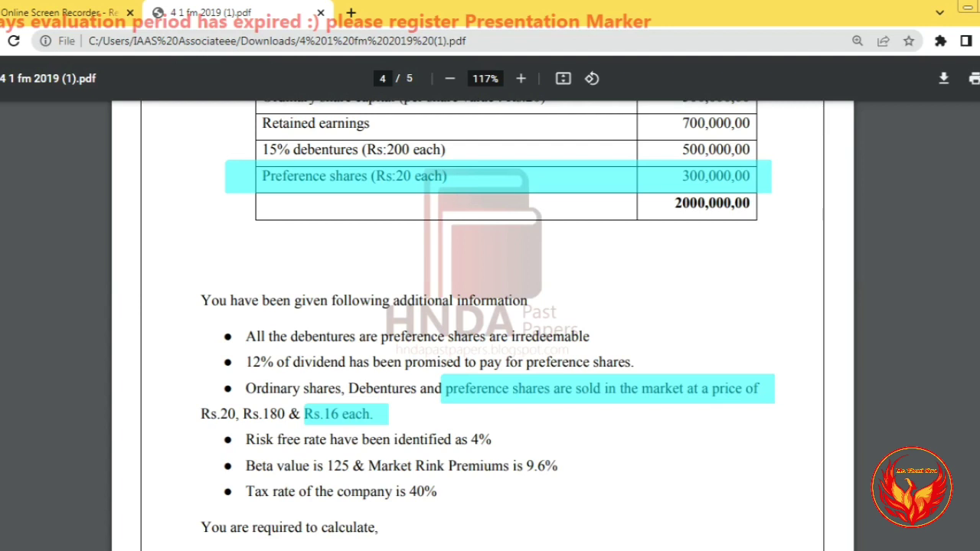
{"action": "key", "text": "Escape"}
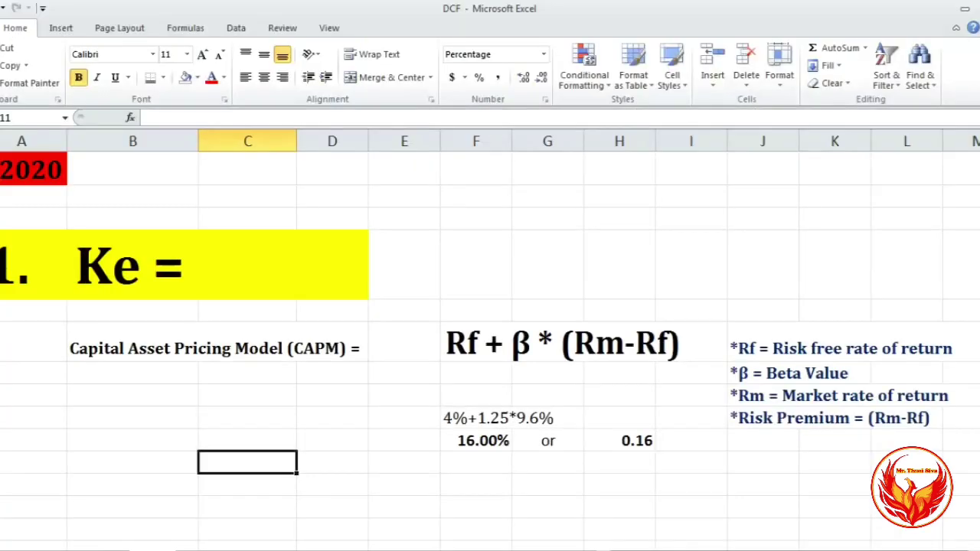
Enter the working (20*12%)/16 as text in C23 under the Kp = D1/PO heading.
{"action": "scroll", "coordinate": [490, 345], "scroll_direction": "down", "scroll_amount": 5}
{"action": "scroll", "coordinate": [364, 276], "scroll_direction": "down", "scroll_amount": 1}
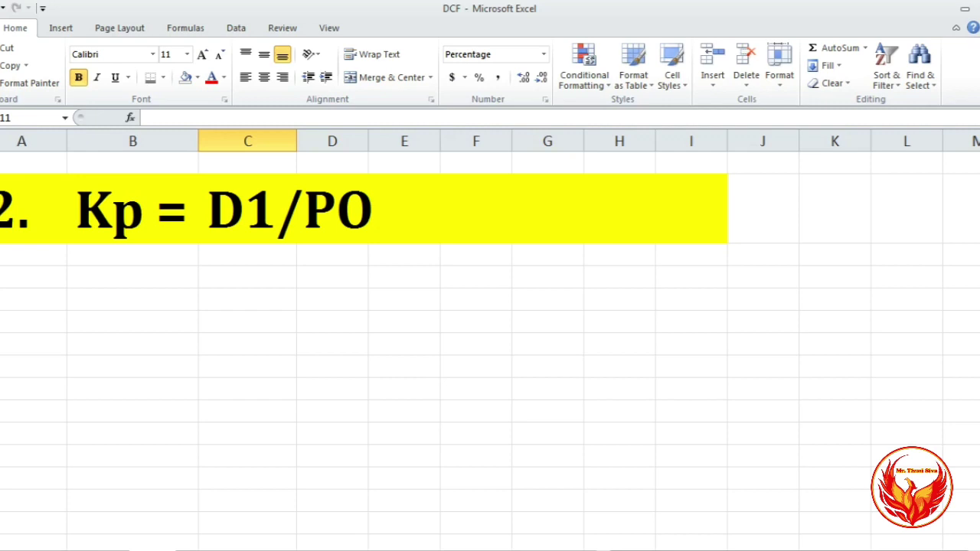
{"action": "left_click", "coordinate": [247, 299]}
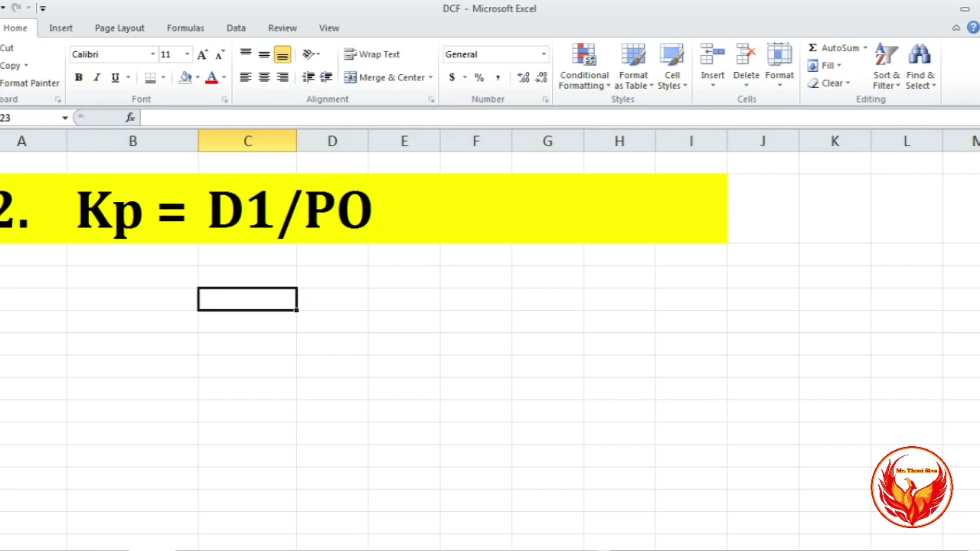
{"action": "key", "text": "alt+Tab"}
{"action": "type", "text": "(20"}
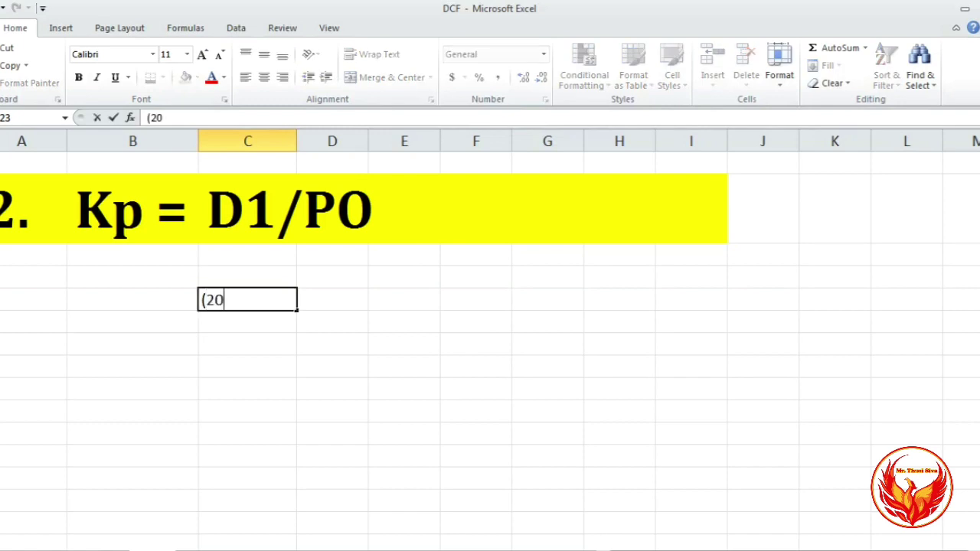
{"action": "type", "text": "*12%"}
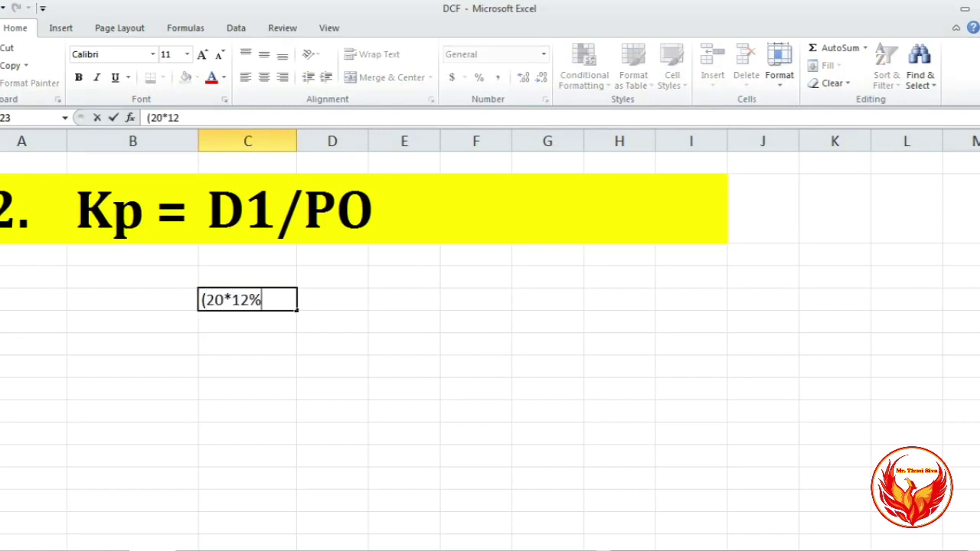
{"action": "type", "text": ")/16"}
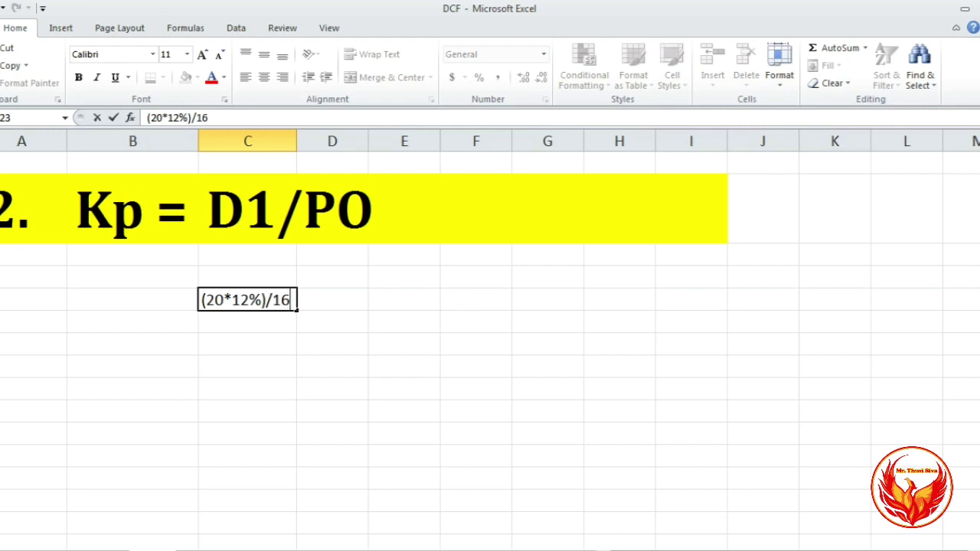
{"action": "key", "text": "Return"}
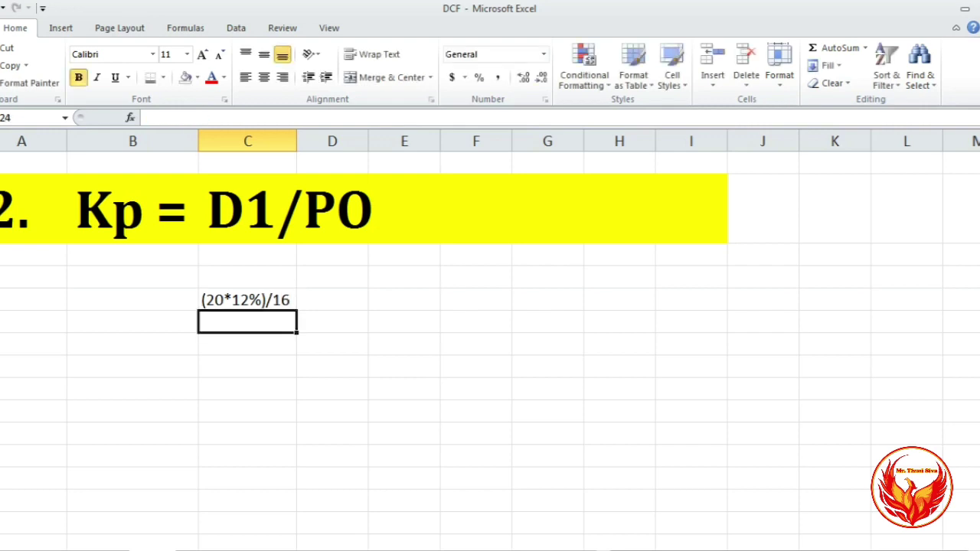
Copy the working from C23 into C24 as the formula =(20*12%)/16.
{"action": "type", "text": "="}
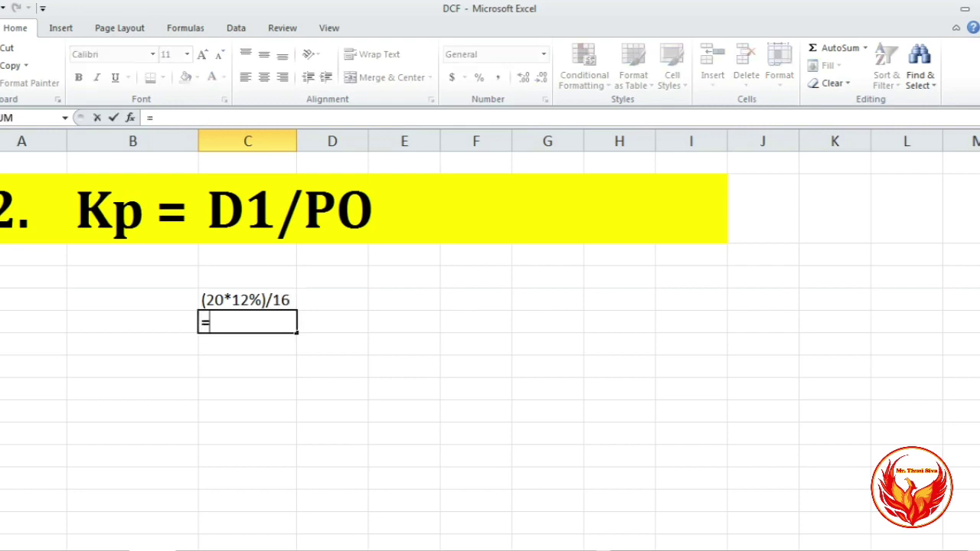
{"action": "key", "text": "Escape"}
{"action": "key", "text": "Up"}
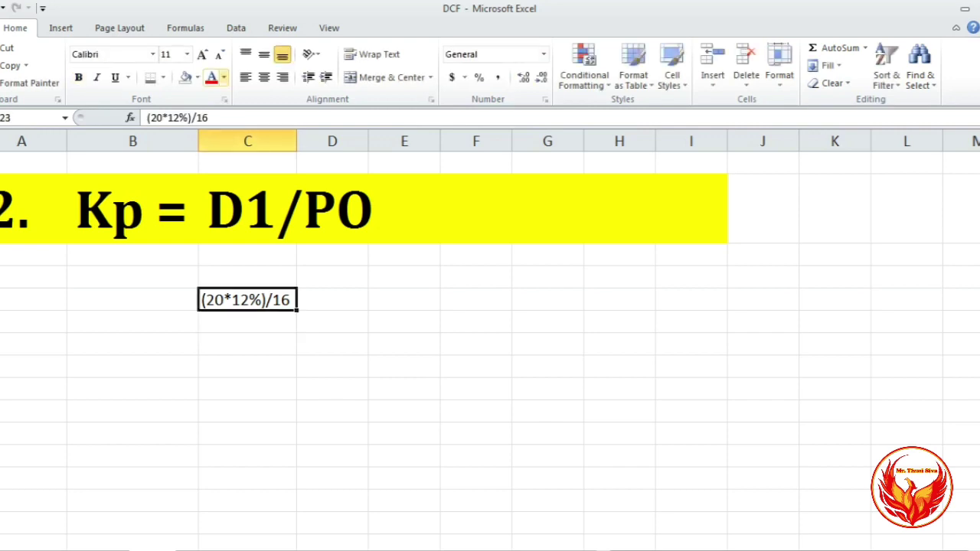
{"action": "left_click_drag", "start_coordinate": [211, 118], "coordinate": [147, 118]}
{"action": "key", "text": "ctrl+c"}
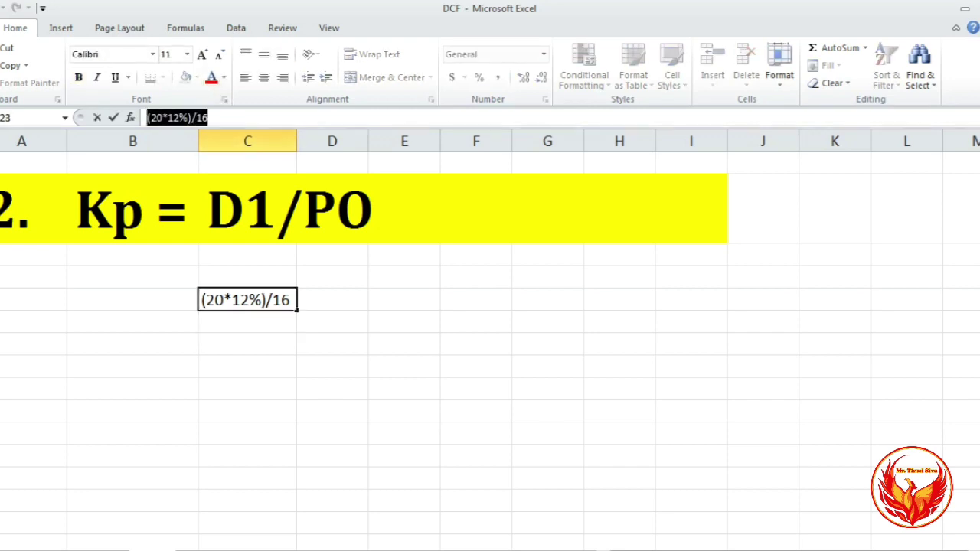
{"action": "key", "text": "Return"}
{"action": "type", "text": "="}
{"action": "key", "text": "ctrl+v"}
{"action": "key", "text": "Return"}
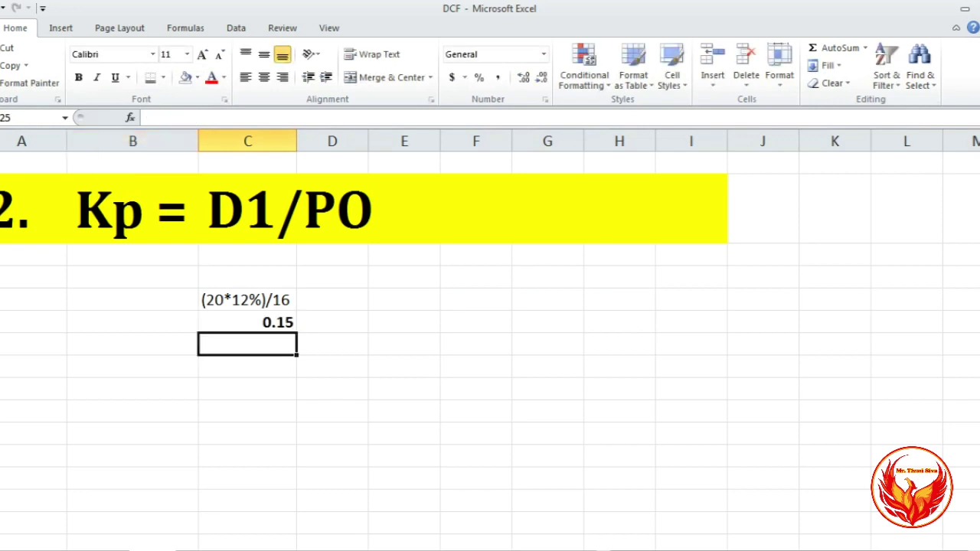
Enter "or" in D24 beside the cost of preference shares result and centre it.
{"action": "left_click", "coordinate": [248, 322]}
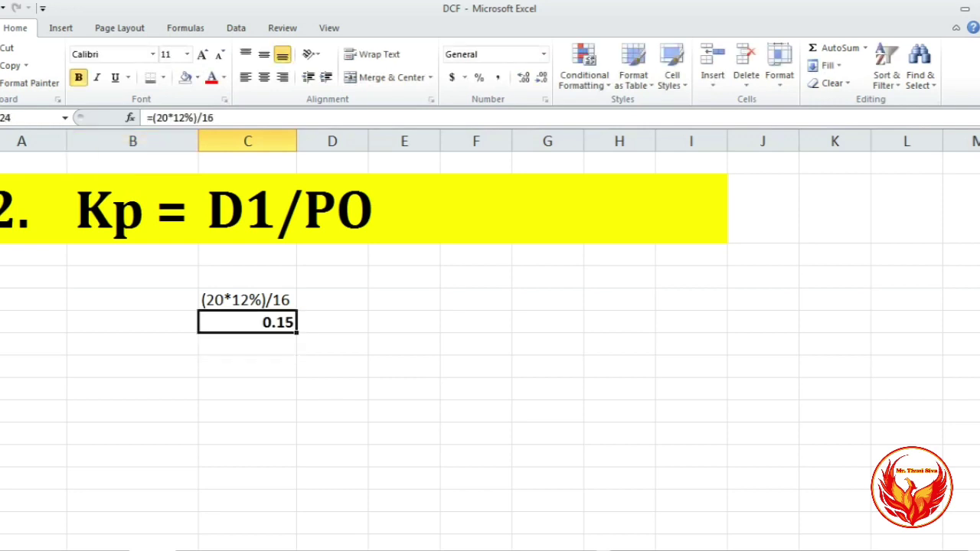
{"action": "left_click", "coordinate": [332, 321]}
{"action": "type", "text": "or"}
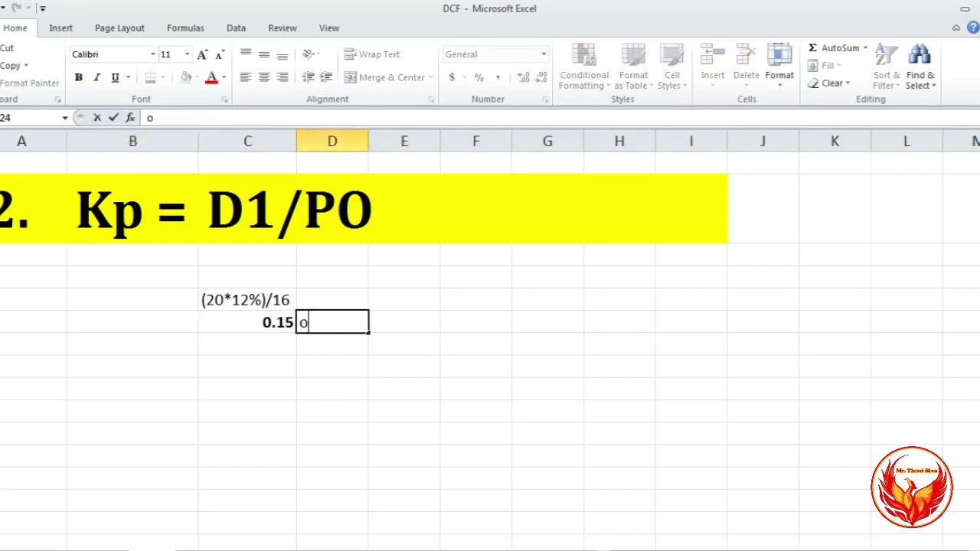
{"action": "key", "text": "Return"}
{"action": "key", "text": "Return"}
{"action": "left_click", "coordinate": [331, 321]}
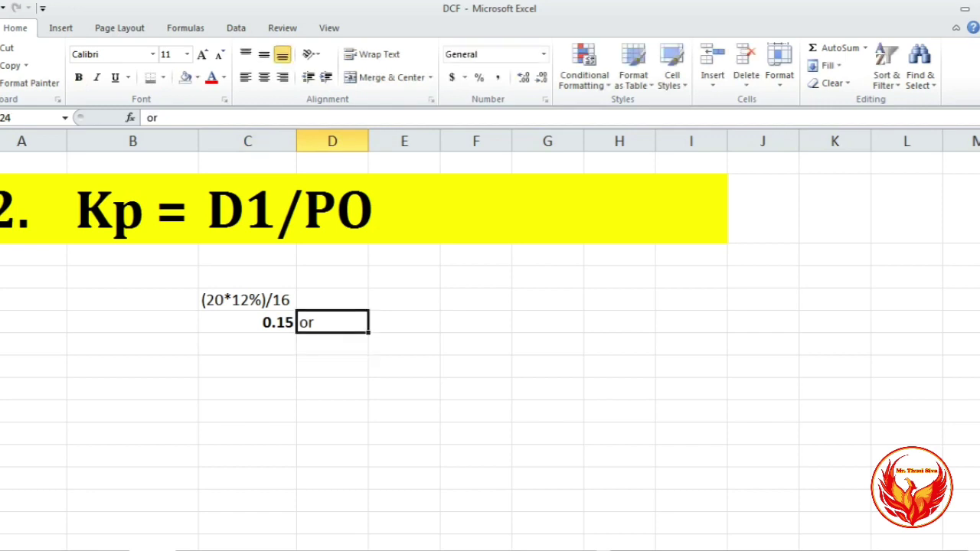
{"action": "left_click", "coordinate": [263, 77]}
Enter a formula in E24 that references the preference cost result, =C24.
{"action": "left_click", "coordinate": [405, 322]}
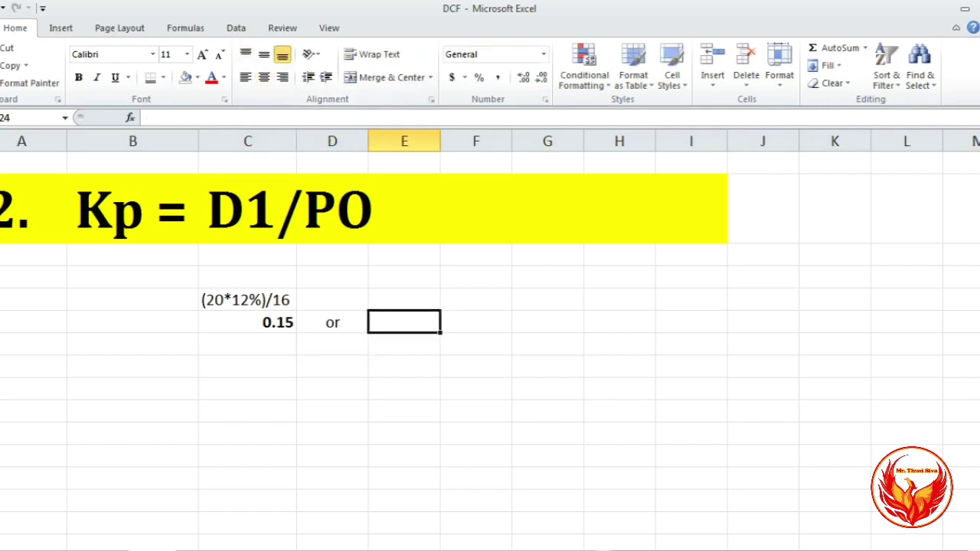
{"action": "type", "text": "="}
{"action": "left_click", "coordinate": [248, 322]}
{"action": "key", "text": "Return"}
Format E24 with the Percentage number format and make it bold.
{"action": "left_click", "coordinate": [404, 321]}
{"action": "left_click", "coordinate": [544, 53]}
{"action": "left_click", "coordinate": [498, 328]}
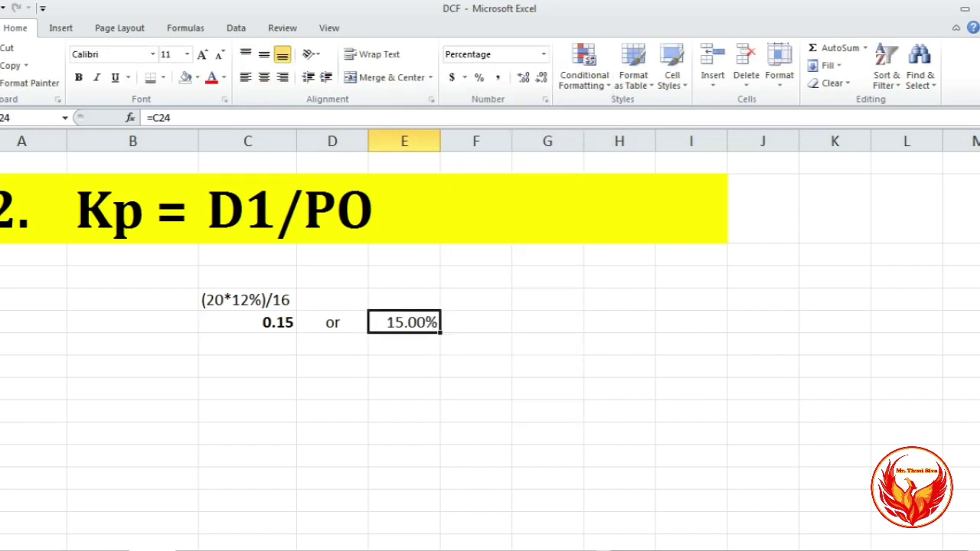
{"action": "key", "text": "ctrl+b"}
{"action": "left_click", "coordinate": [404, 388]}
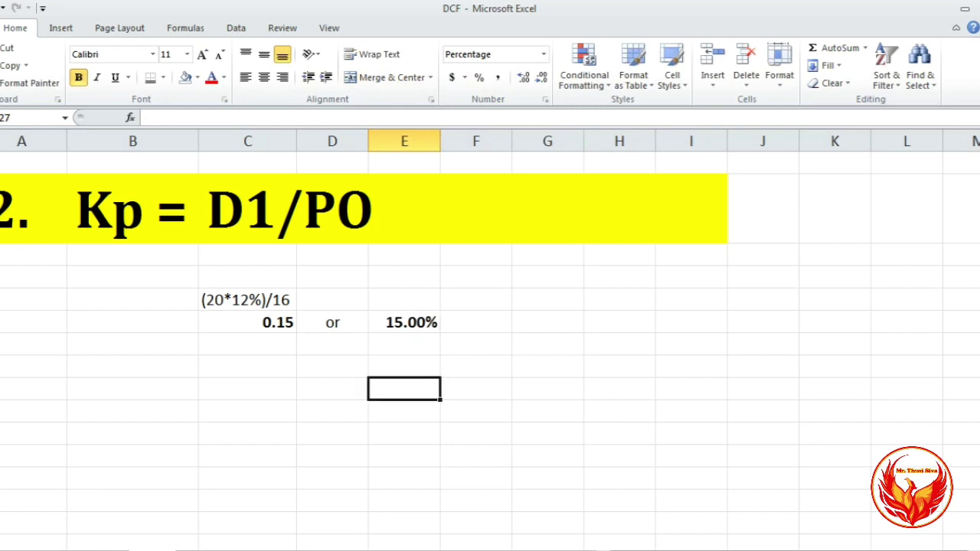
Switch to the question PDF and review requirement c) on debenture capital along with the debenture data and additional information.
{"action": "key", "text": "alt+Tab"}
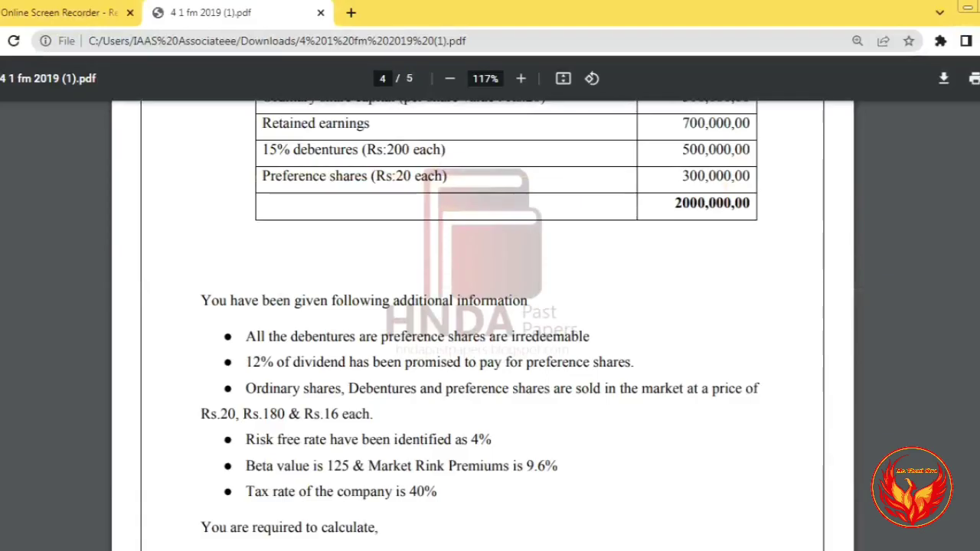
{"action": "scroll", "coordinate": [483, 321], "scroll_direction": "down", "scroll_amount": 3}
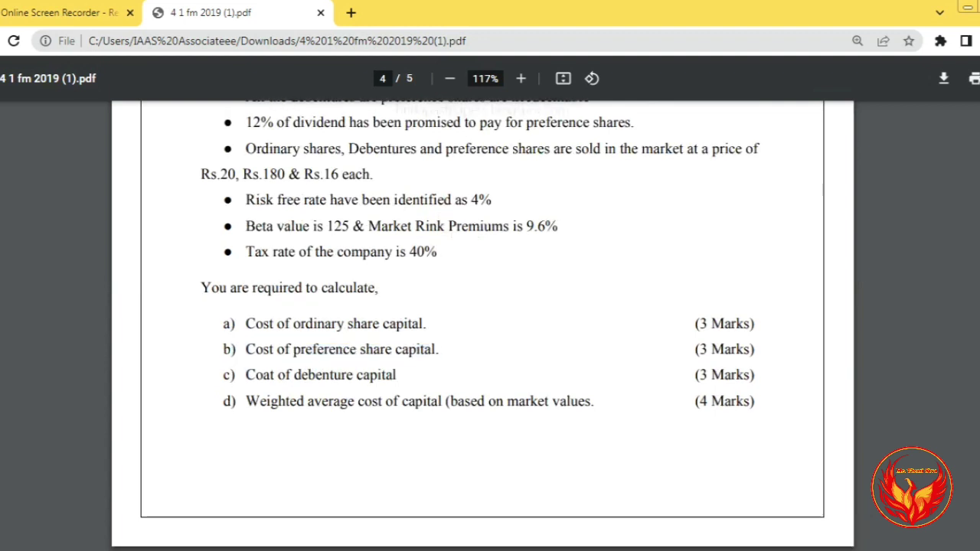
{"action": "left_click_drag", "start_coordinate": [246, 324], "coordinate": [431, 324]}
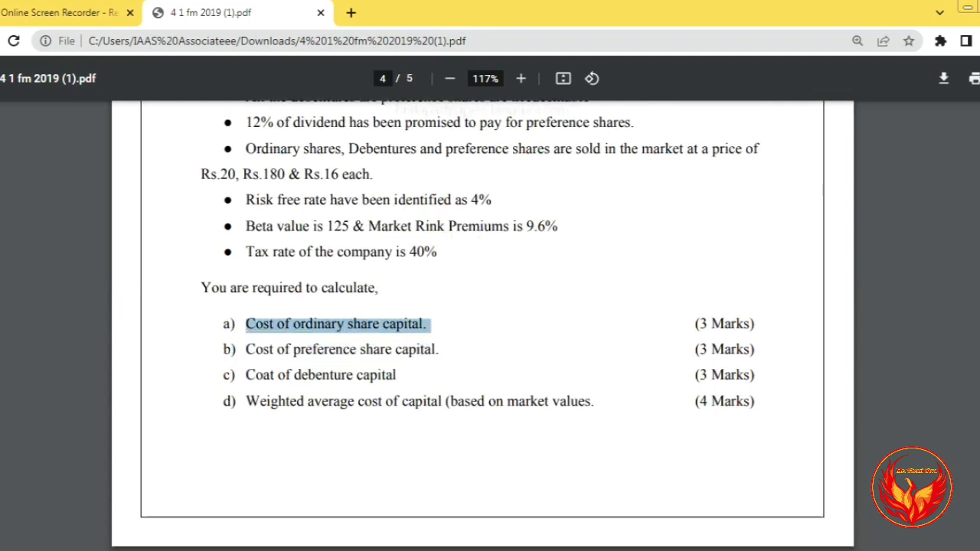
{"action": "left_click_drag", "start_coordinate": [246, 349], "coordinate": [438, 350]}
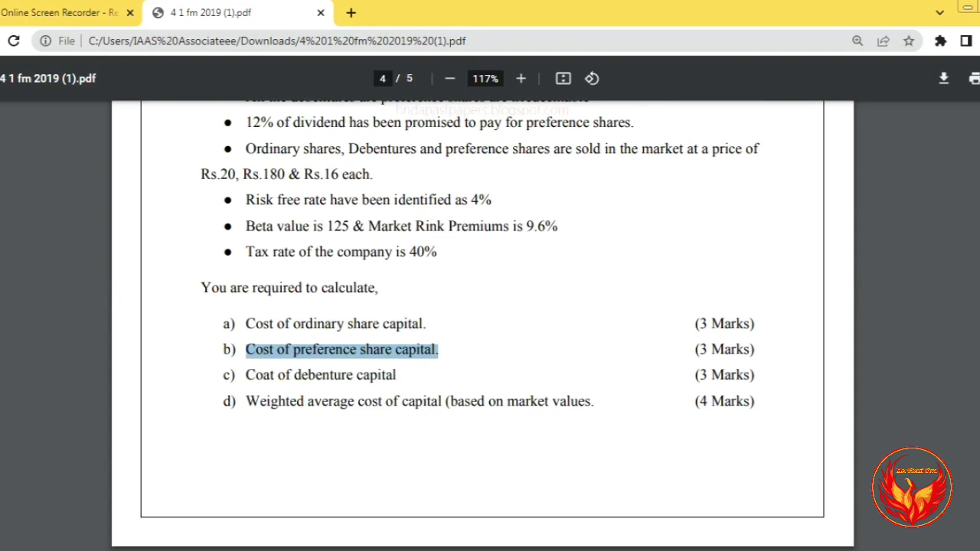
{"action": "left_click_drag", "start_coordinate": [233, 375], "coordinate": [397, 375]}
{"action": "scroll", "coordinate": [232, 375], "scroll_direction": "up", "scroll_amount": 2}
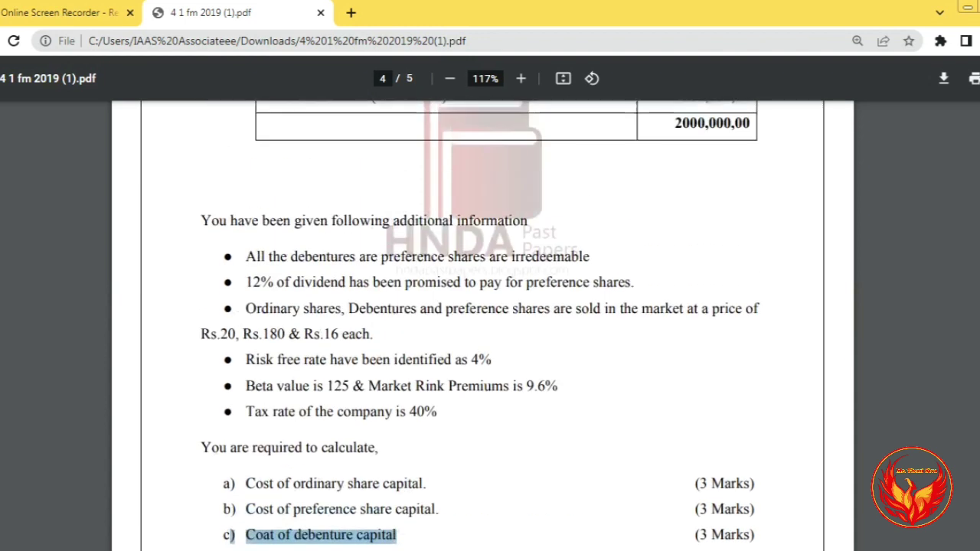
{"action": "scroll", "coordinate": [232, 376], "scroll_direction": "up", "scroll_amount": 1}
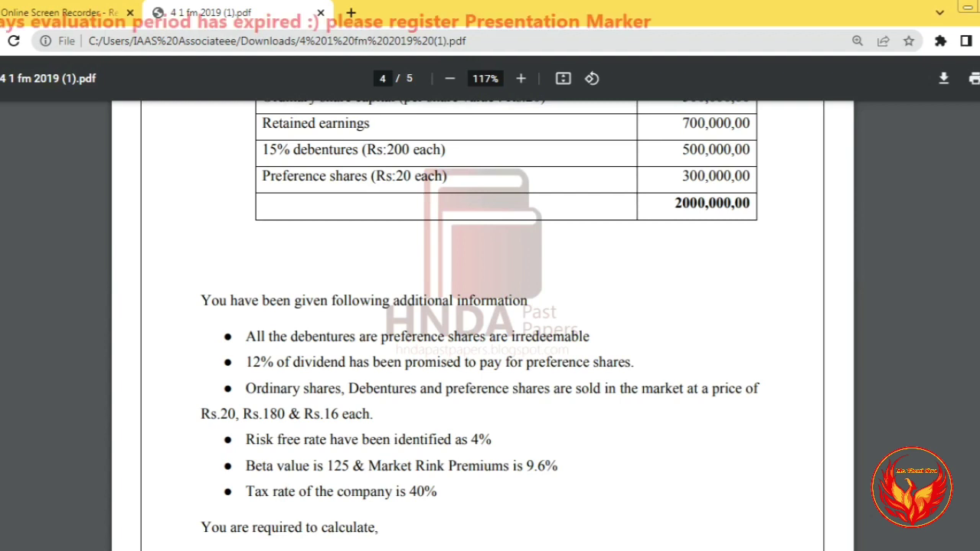
Temporarily highlight the 15% debentures row, the debentures' Rs.180 market price and the 40% tax rate in the question, and clear the marks.
{"action": "left_click_drag", "start_coordinate": [227, 135], "coordinate": [766, 167]}
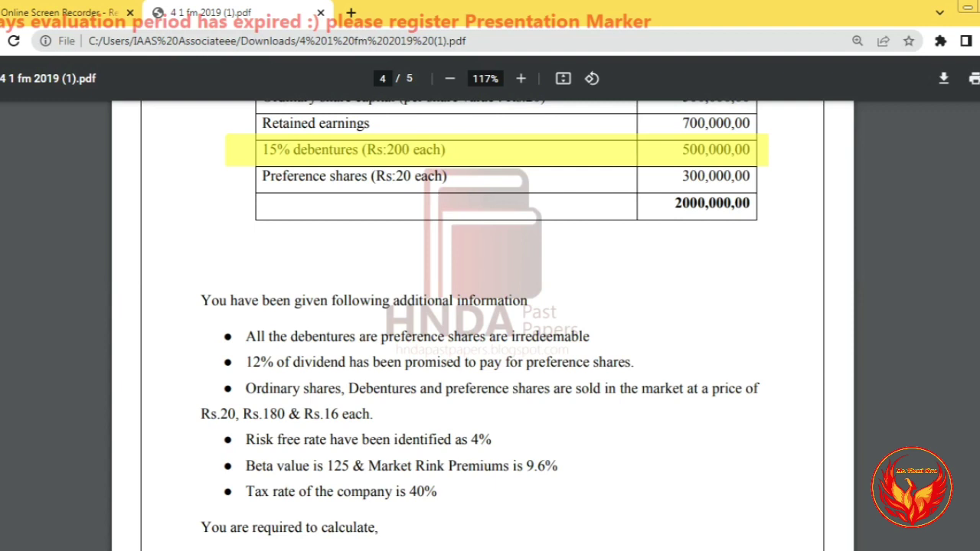
{"action": "left_click_drag", "start_coordinate": [344, 380], "coordinate": [418, 399]}
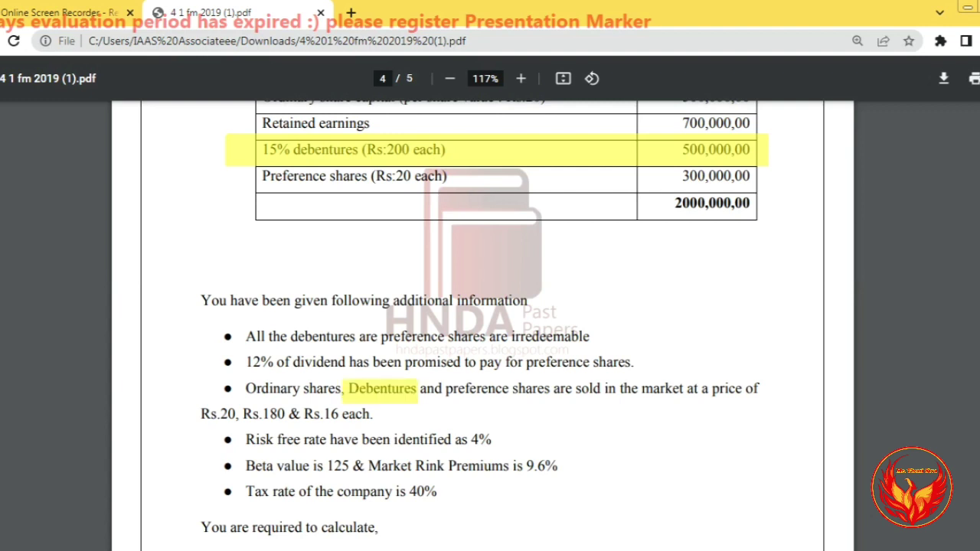
{"action": "left_click_drag", "start_coordinate": [237, 405], "coordinate": [295, 429]}
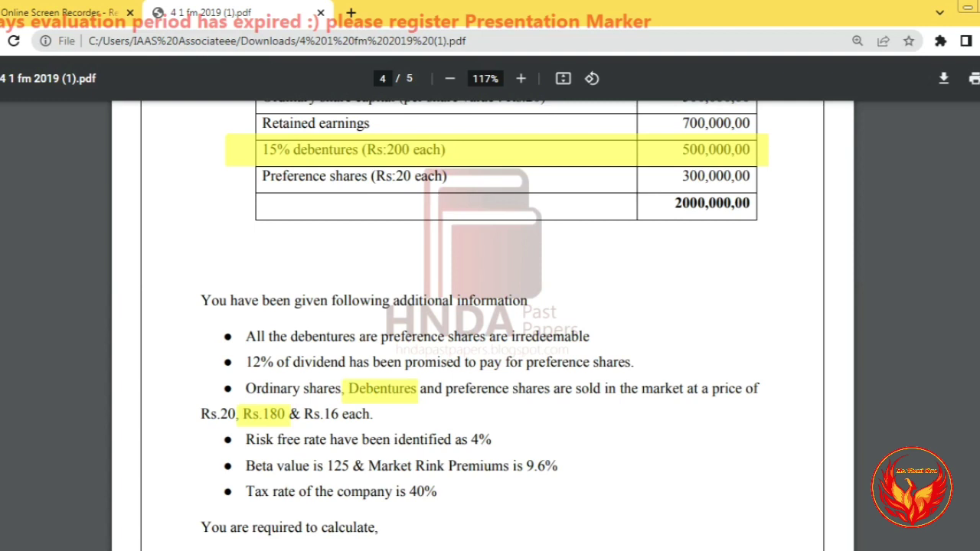
{"action": "left_click_drag", "start_coordinate": [209, 478], "coordinate": [459, 504]}
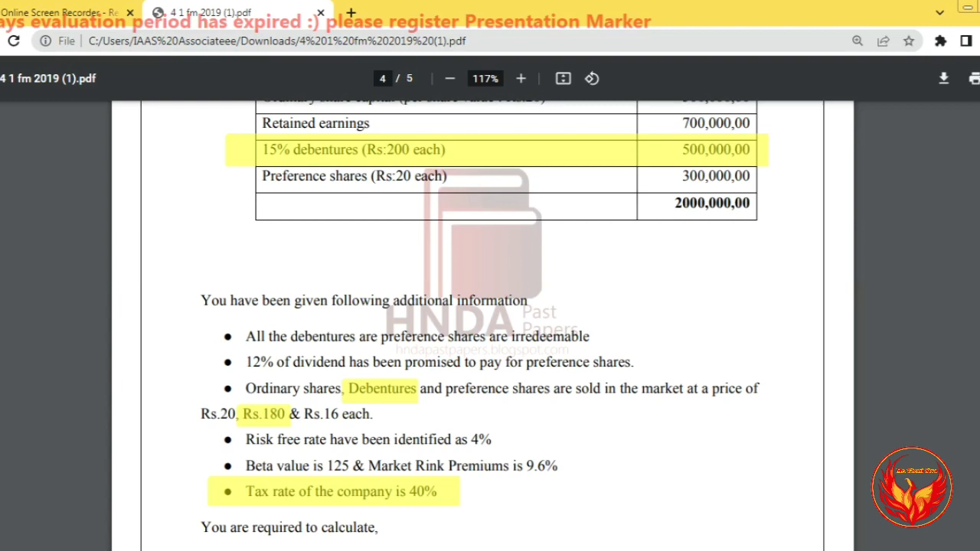
{"action": "key", "text": "ctrl+z"}
{"action": "key", "text": "ctrl+z"}
{"action": "key", "text": "ctrl+z"}
{"action": "key", "text": "ctrl+z"}
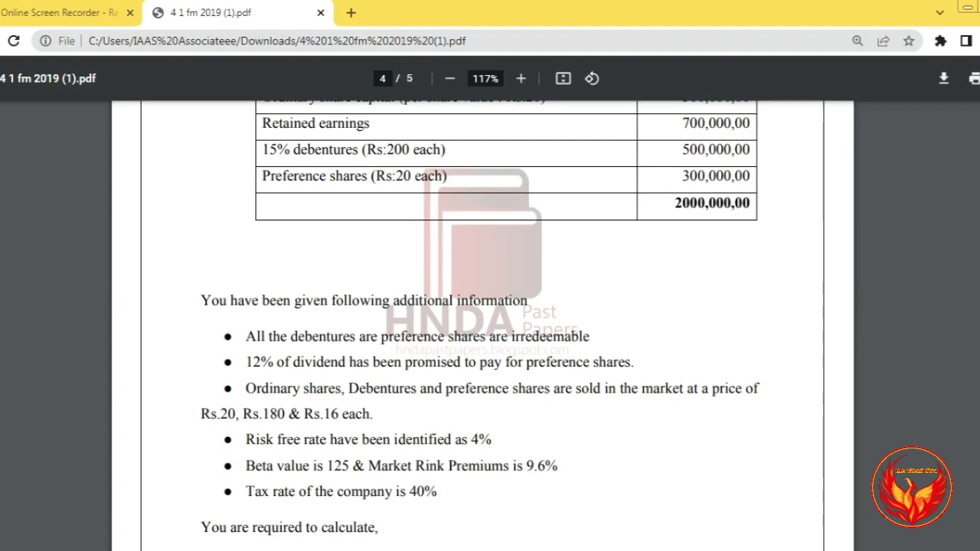
Switch to the Excel workbook and start the Kd working in E41 under the irredeemable debenture formula with the text (15%*200).
{"action": "key", "text": "alt+Tab"}
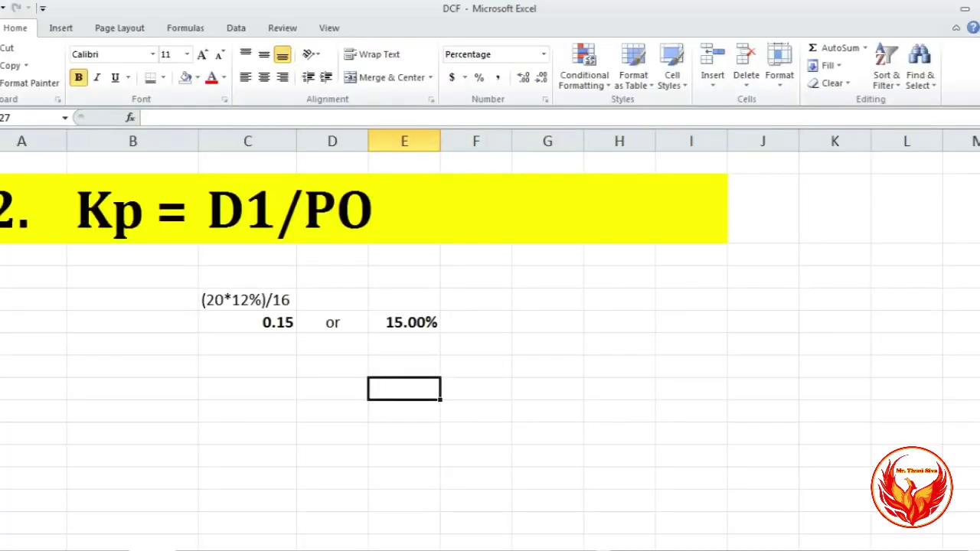
{"action": "scroll", "coordinate": [490, 307], "scroll_direction": "down", "scroll_amount": 5}
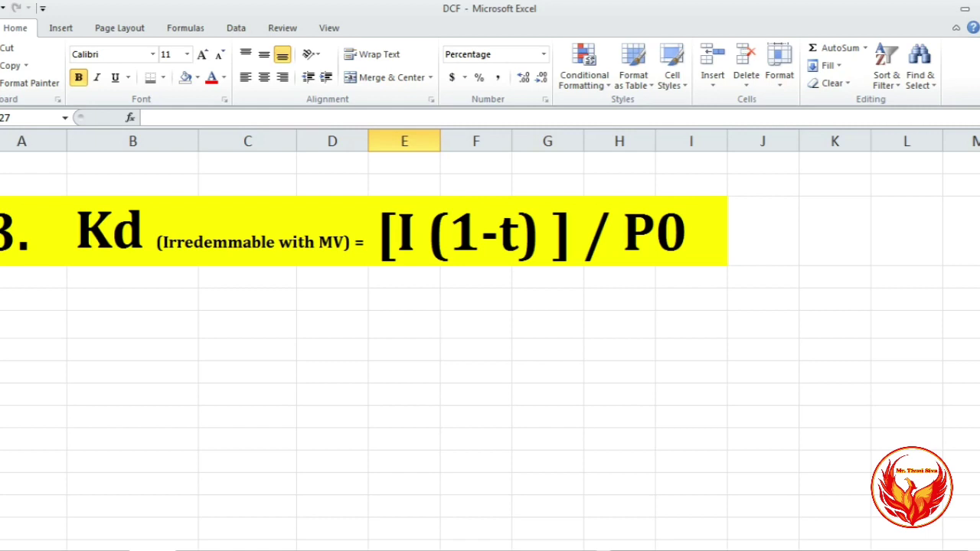
{"action": "left_click", "coordinate": [546, 349]}
{"action": "left_click", "coordinate": [403, 299]}
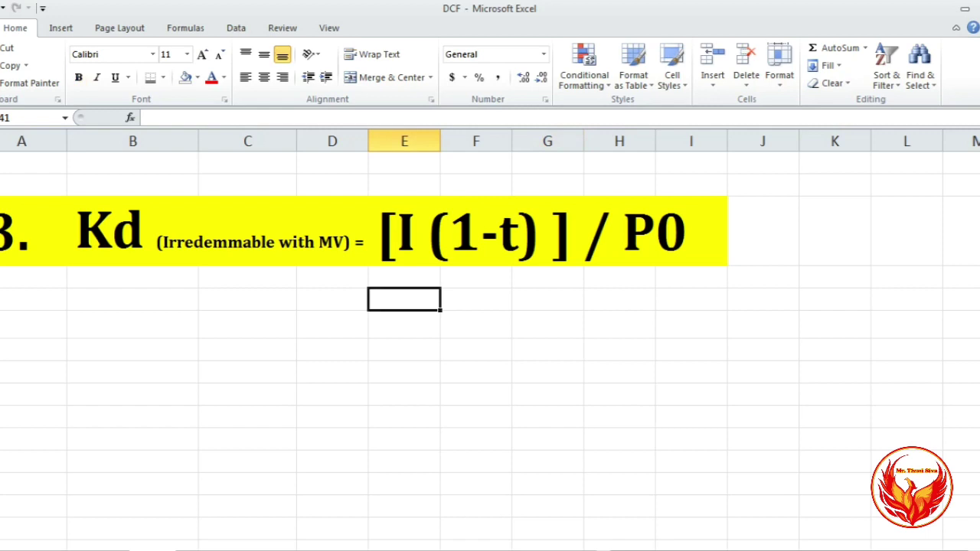
{"action": "type", "text": "("}
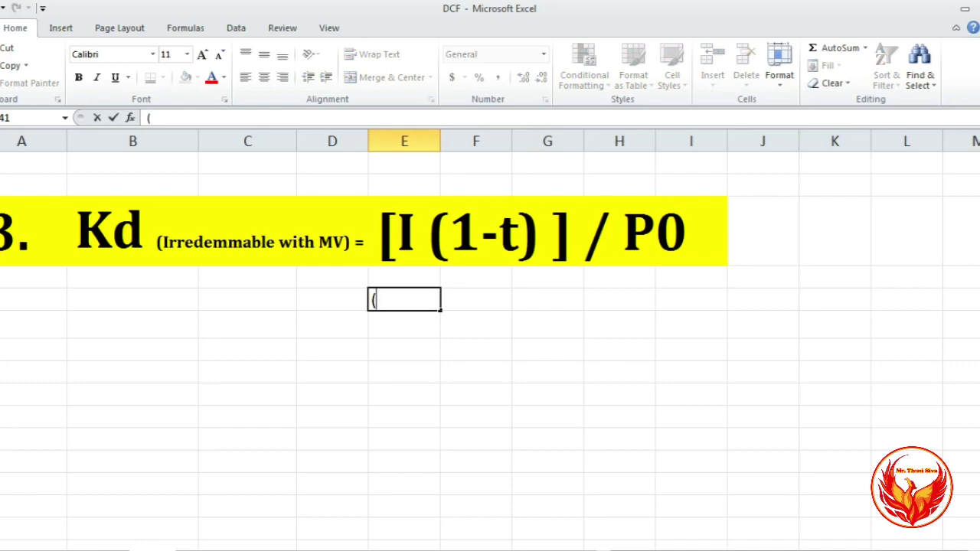
{"action": "key", "text": "alt+Tab"}
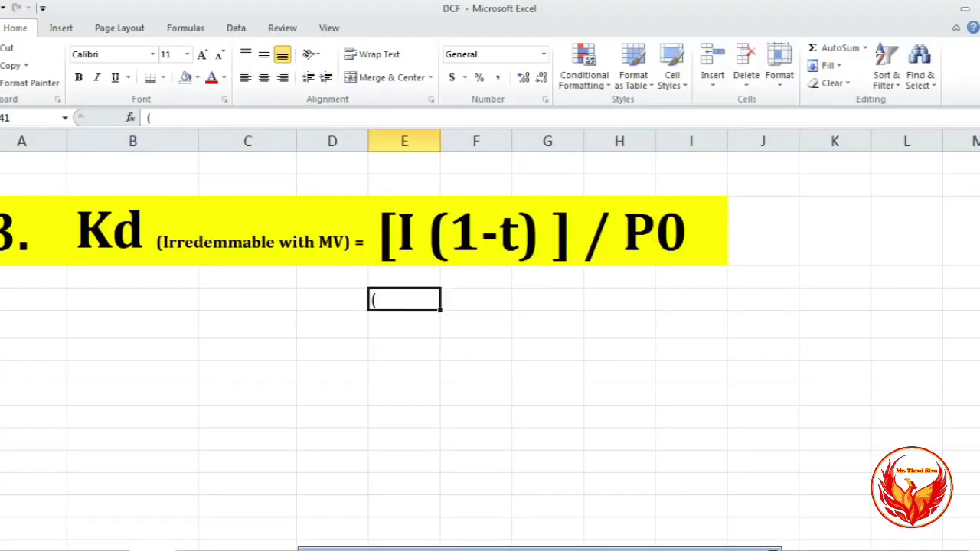
{"action": "type", "text": "15%"}
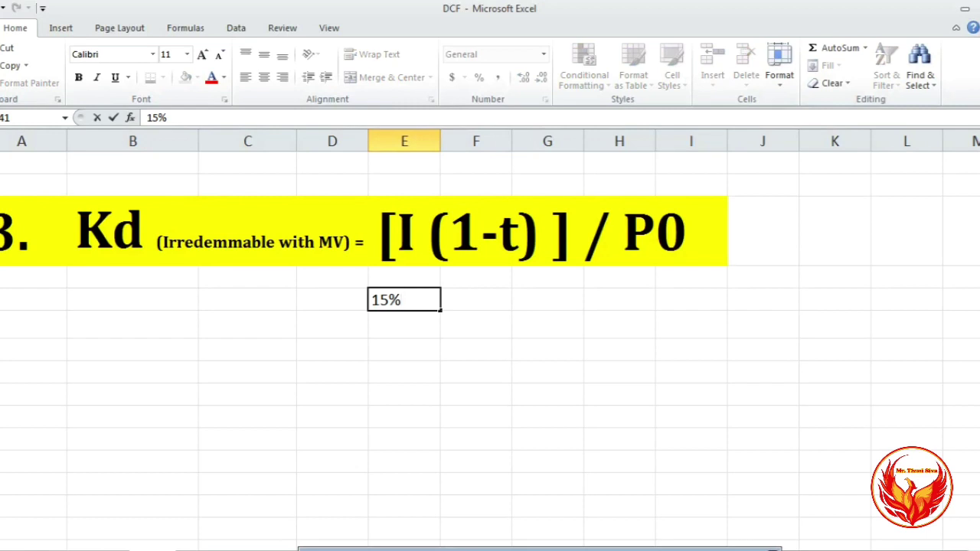
{"action": "type", "text": "*200"}
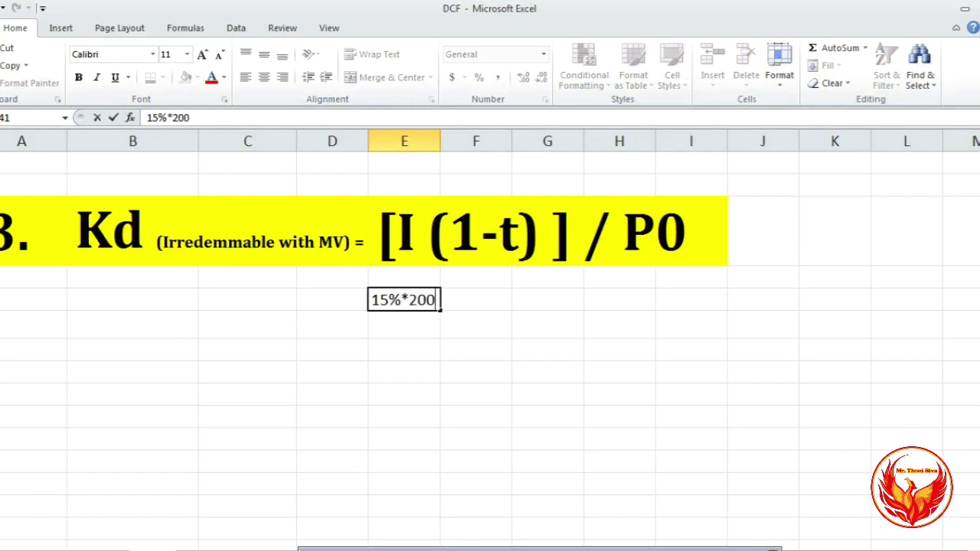
{"action": "type", "text": ")"}
{"action": "key", "text": "Home"}
{"action": "type", "text": "("}
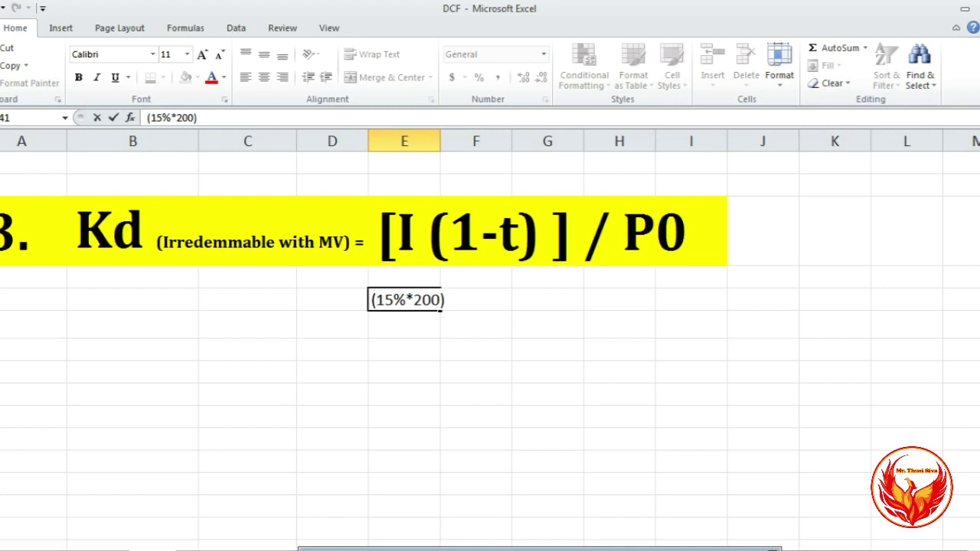
Check the tax rate in the question PDF and complete the E41 working text as (15%*200) *(1-40%) / 180.
{"action": "key", "text": "End"}
{"action": "type", "text": "*(1-"}
{"action": "key", "text": "alt+Tab"}
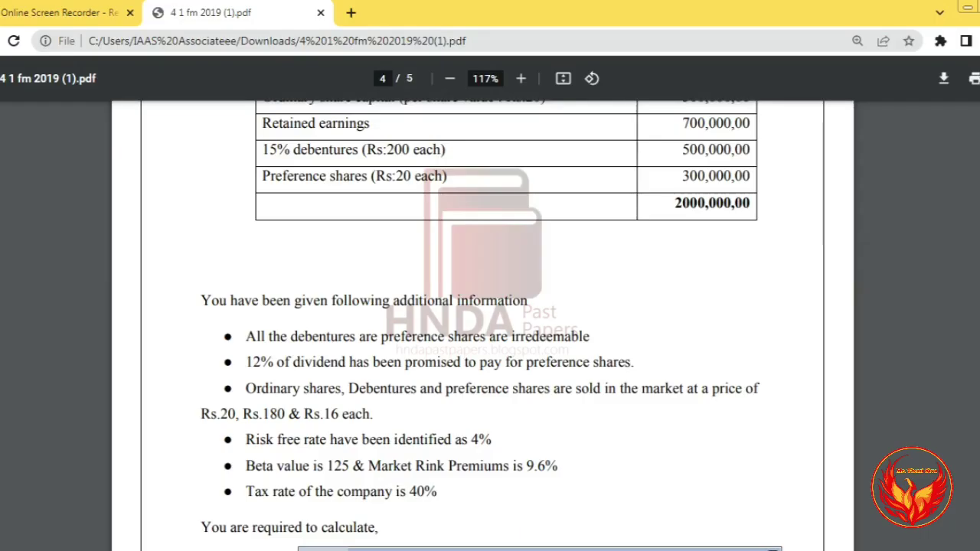
{"action": "key", "text": "alt+Tab"}
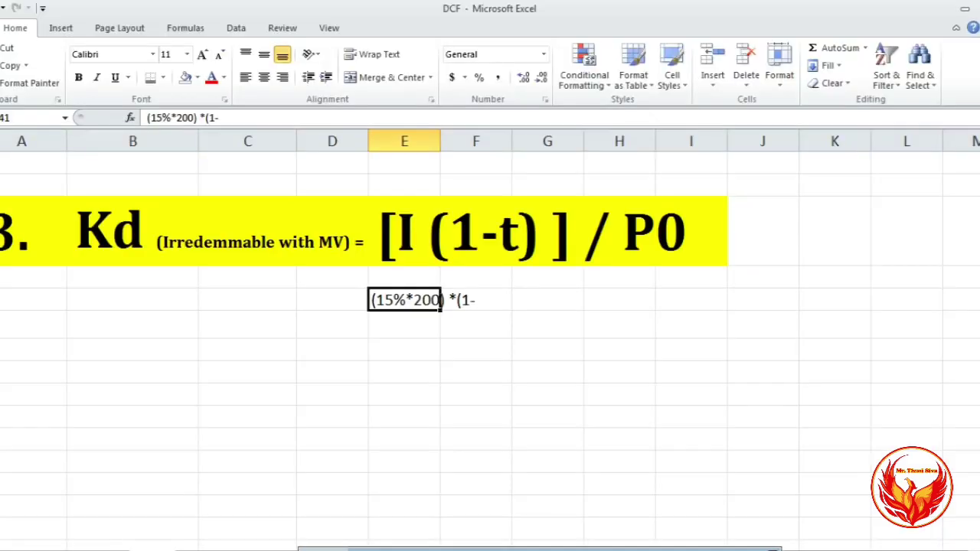
{"action": "double_click", "coordinate": [469, 299]}
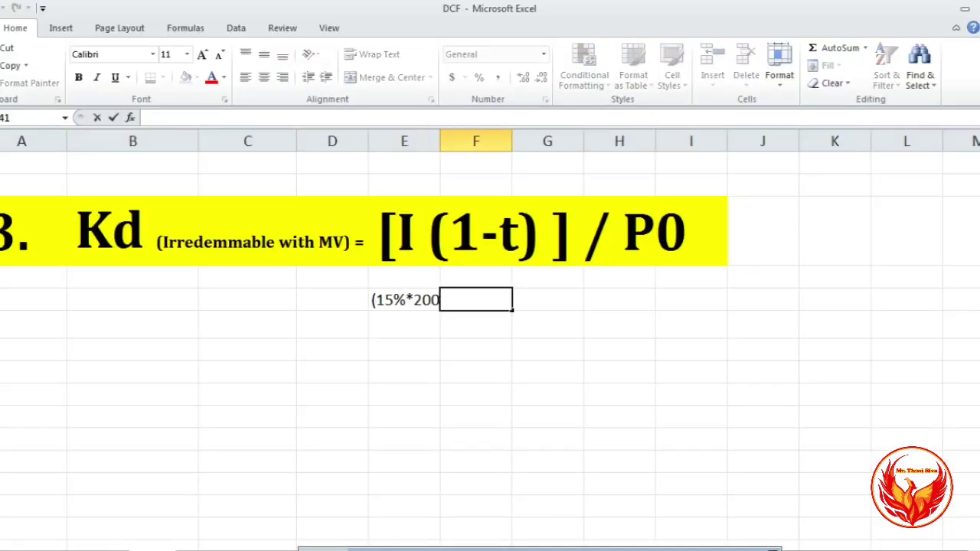
{"action": "double_click", "coordinate": [422, 300]}
{"action": "left_click", "coordinate": [475, 299]}
{"action": "type", "text": "4"}
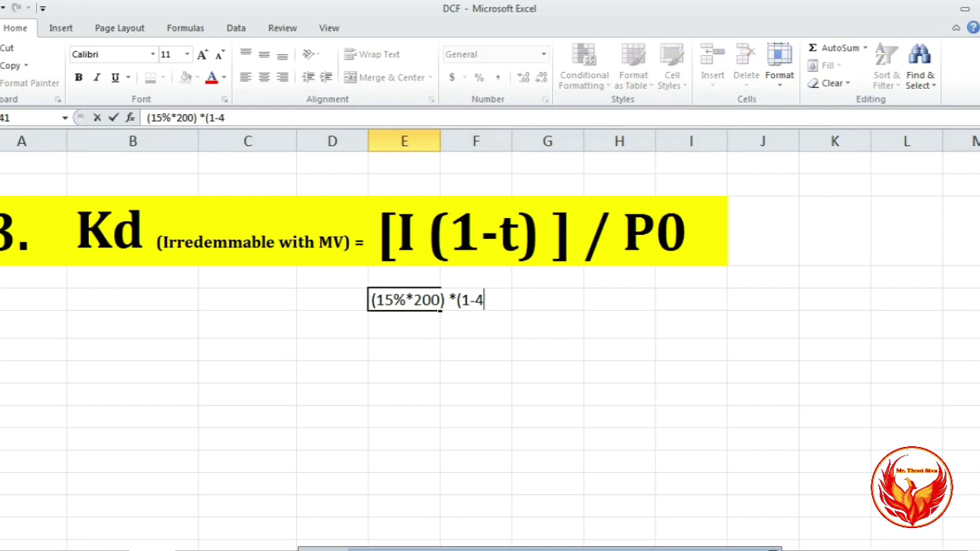
{"action": "type", "text": "0%) /"}
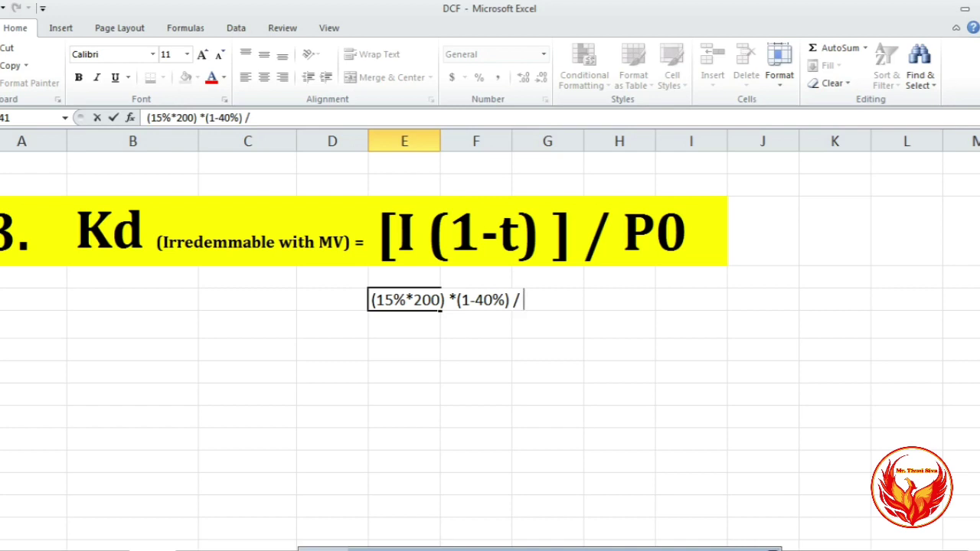
{"action": "type", "text": "180"}
{"action": "key", "text": "Return"}
Start the debenture cost formula in E42 with the after-tax interest, =(200*15%)*(1-40%).
{"action": "type", "text": "="}
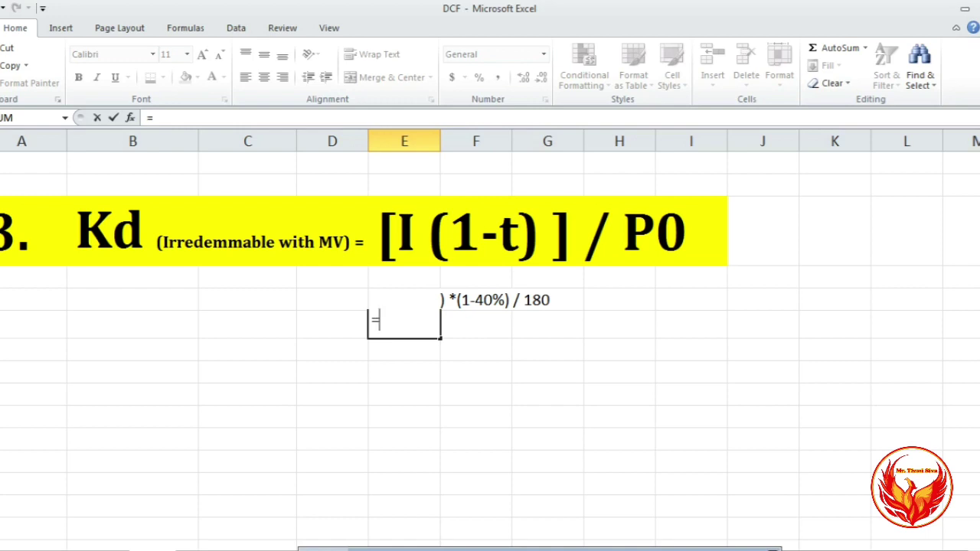
{"action": "key", "text": "Return"}
{"action": "double_click", "coordinate": [403, 324]}
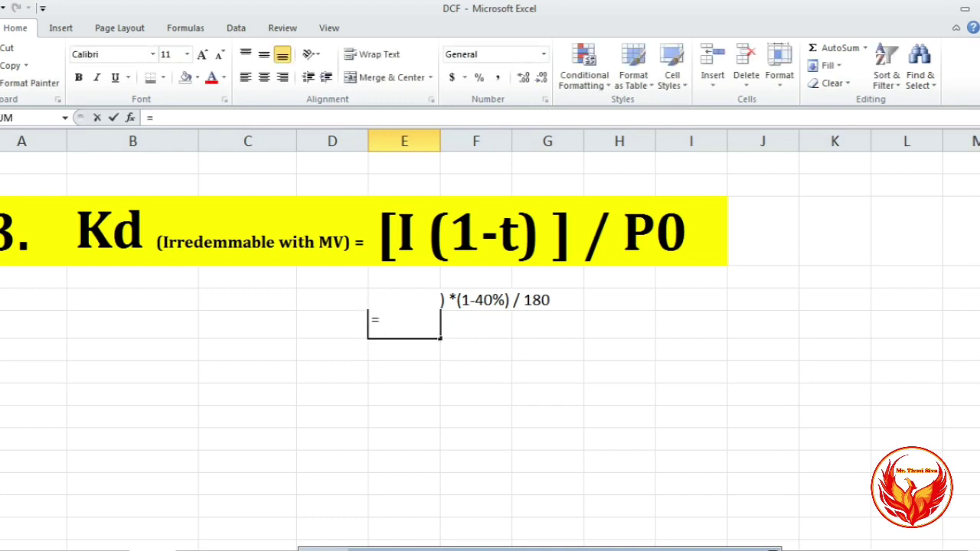
{"action": "type", "text": "(2"}
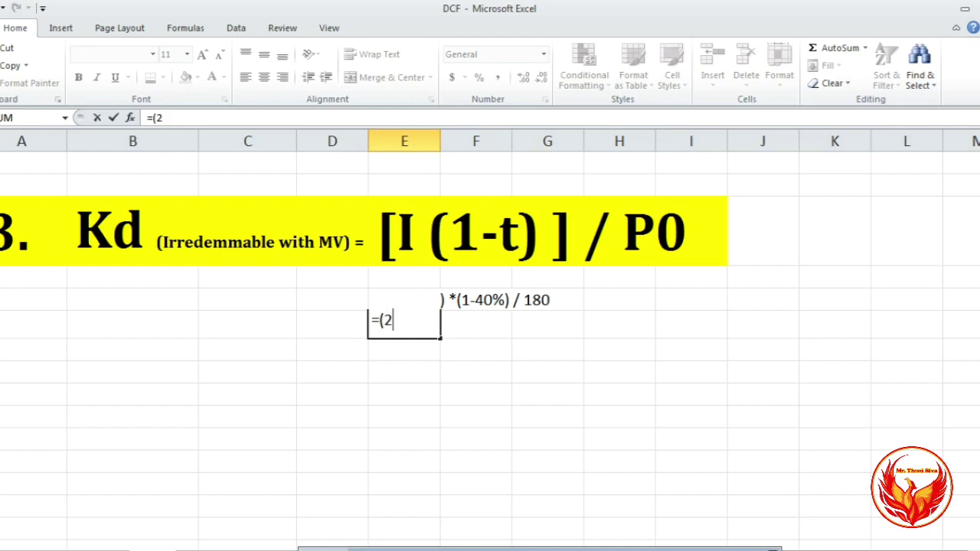
{"action": "type", "text": "00*1"}
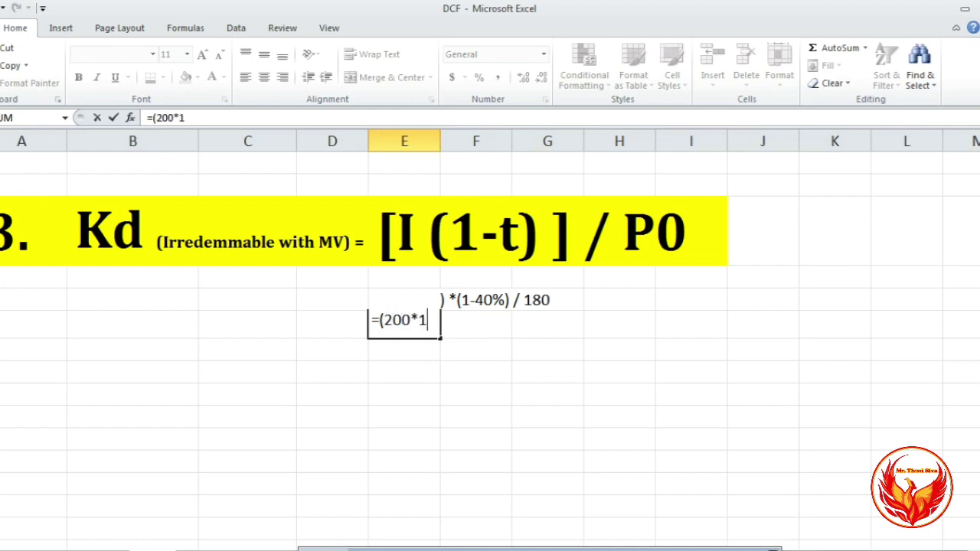
{"action": "type", "text": "5%"}
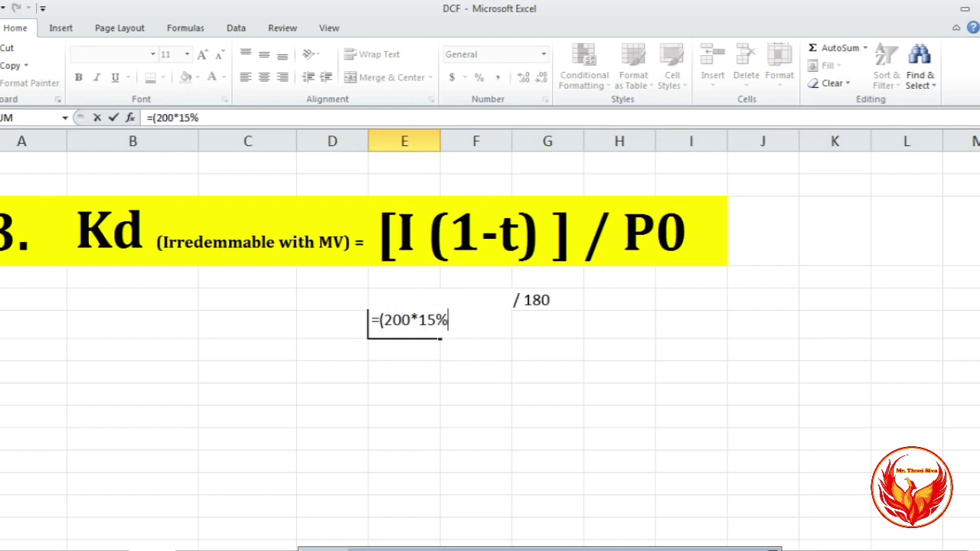
{"action": "type", "text": ")*(1-40"}
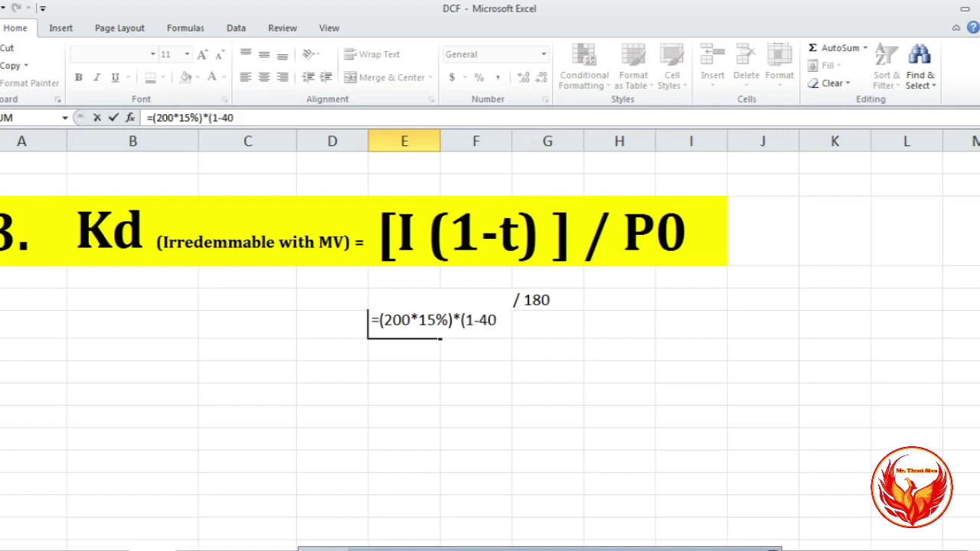
{"action": "type", "text": "%)"}
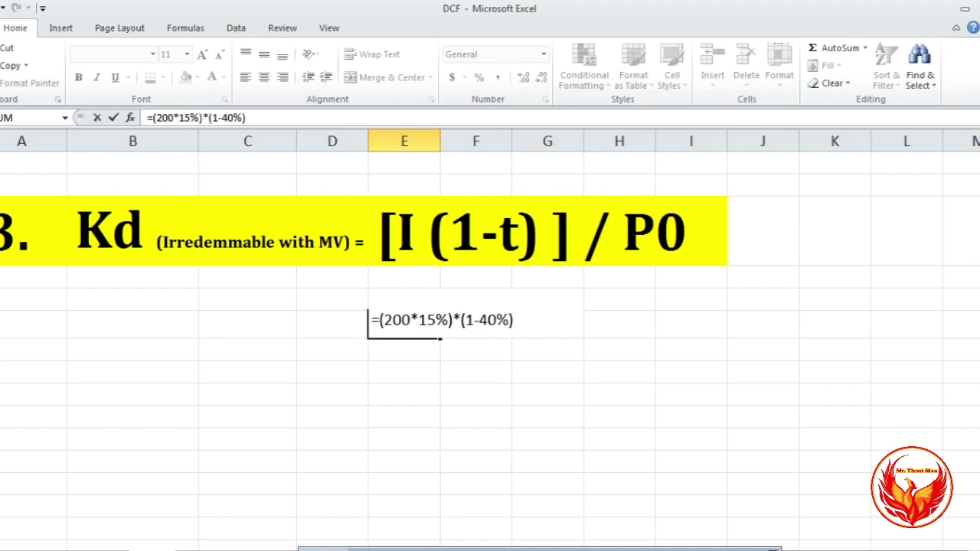
Enclose the after-tax interest in E42 in outer brackets and divide it by 180, giving =((200*15%)*(1-40%))/180.
{"action": "left_click", "coordinate": [380, 320]}
{"action": "type", "text": "("}
{"action": "left_click", "coordinate": [518, 320]}
{"action": "type", "text": ")"}
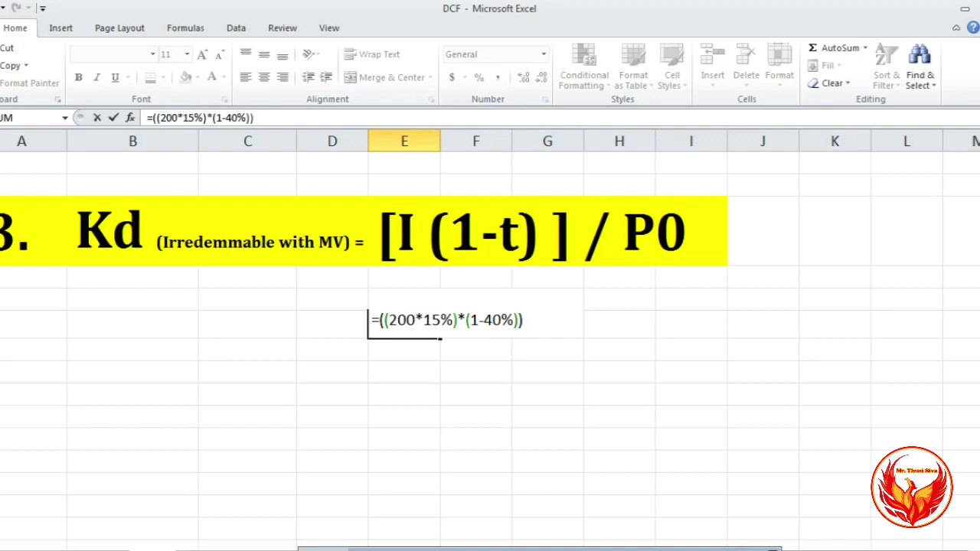
{"action": "type", "text": "/180"}
{"action": "key", "text": "Return"}
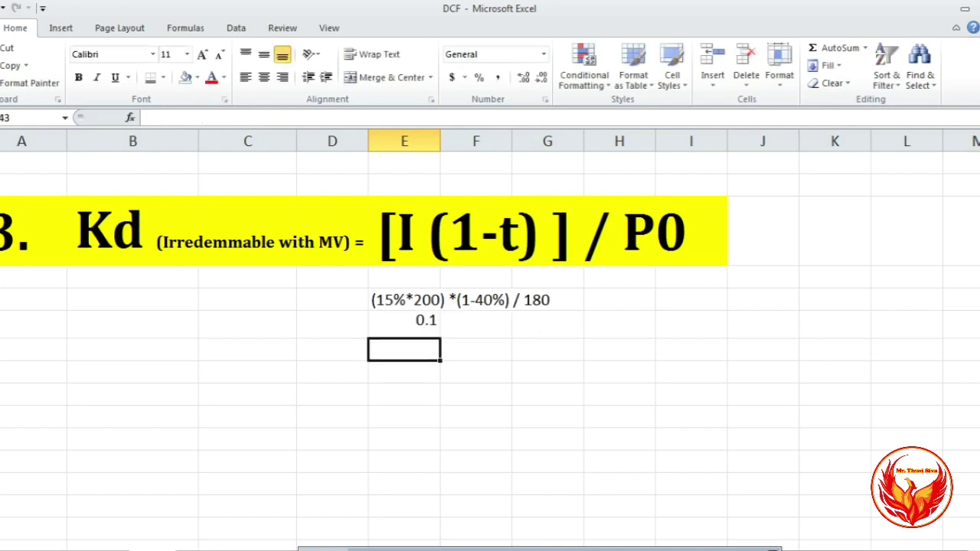
Enter the formula =E42 in G42 to repeat the debenture cost result.
{"action": "left_click", "coordinate": [403, 324]}
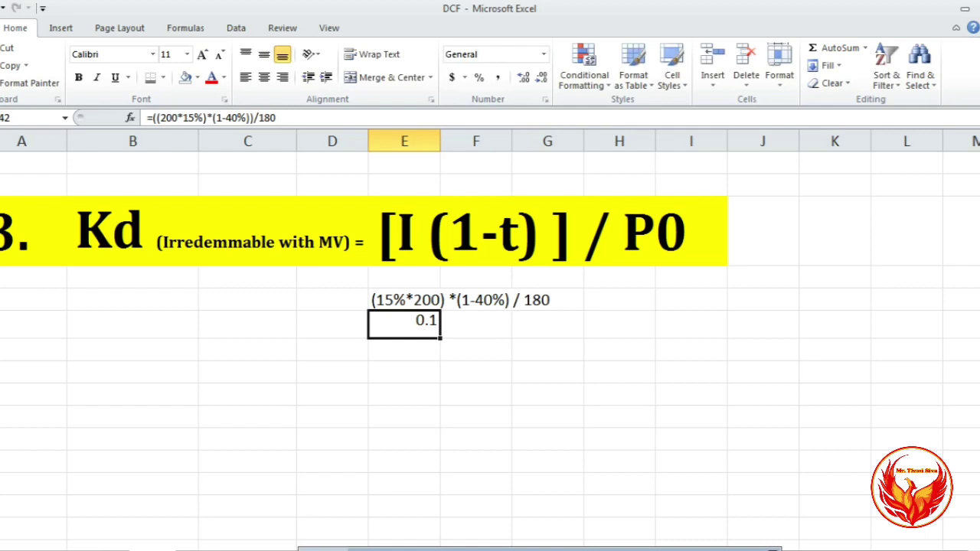
{"action": "left_click", "coordinate": [475, 324]}
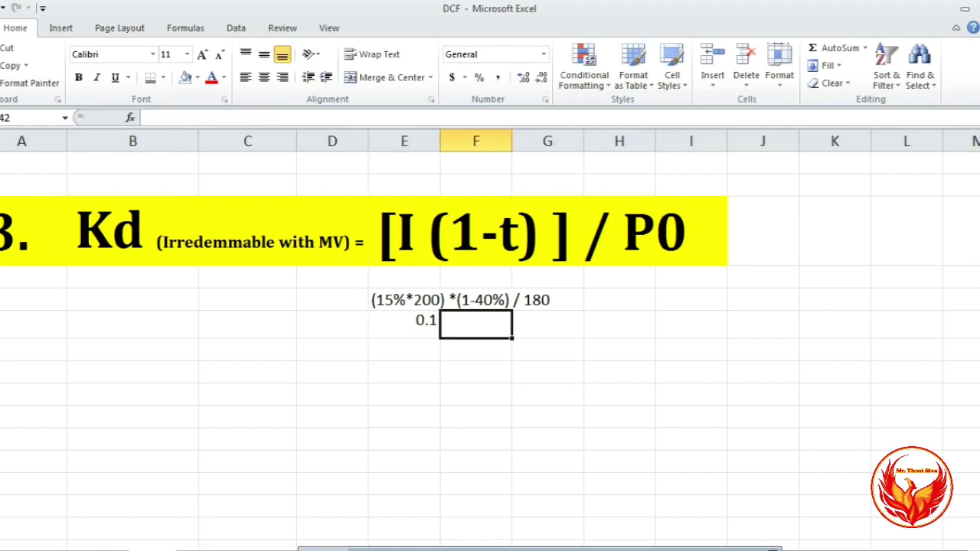
{"action": "left_click", "coordinate": [548, 324]}
{"action": "type", "text": "="}
{"action": "left_click", "coordinate": [404, 324]}
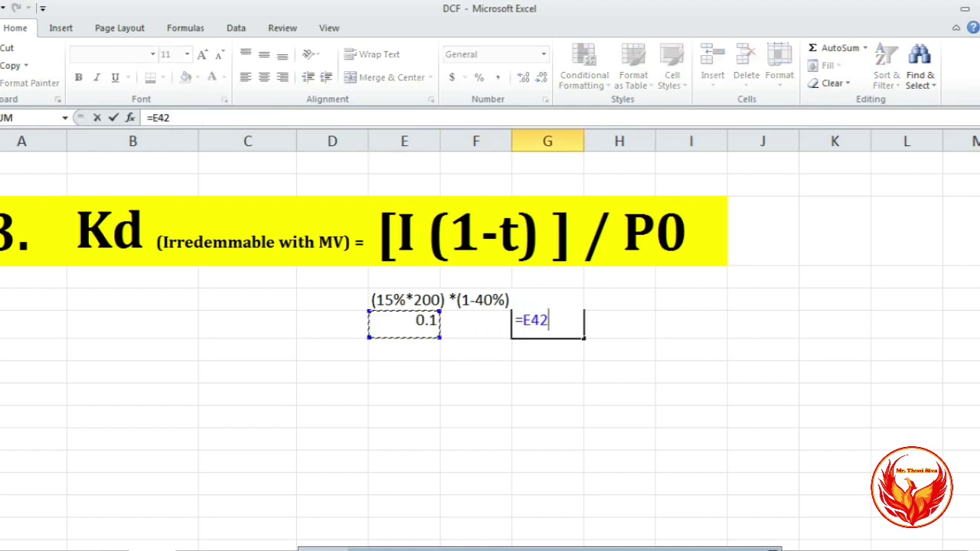
{"action": "key", "text": "Return"}
Format the debenture cost in G42 with the Percentage number format.
{"action": "left_click", "coordinate": [476, 324]}
{"action": "left_click", "coordinate": [548, 324]}
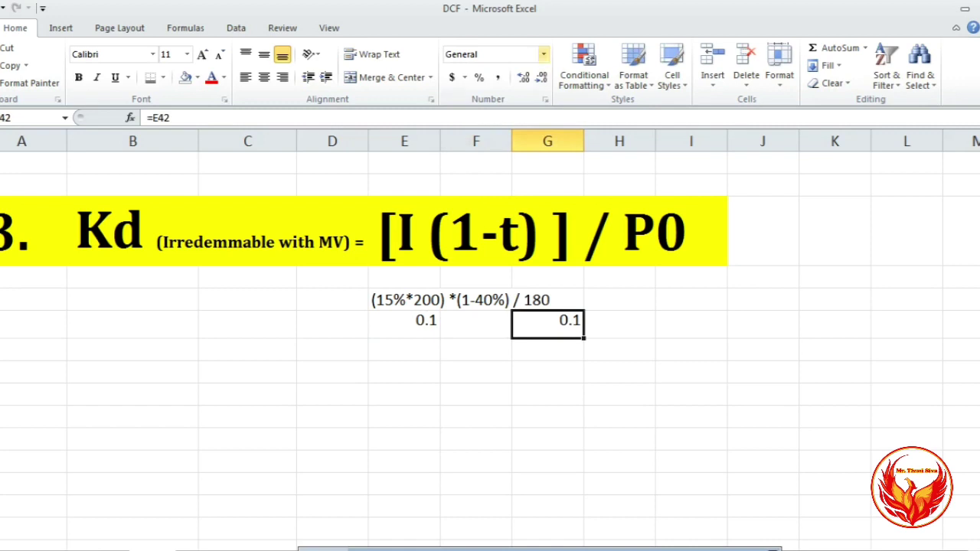
{"action": "left_click", "coordinate": [544, 54]}
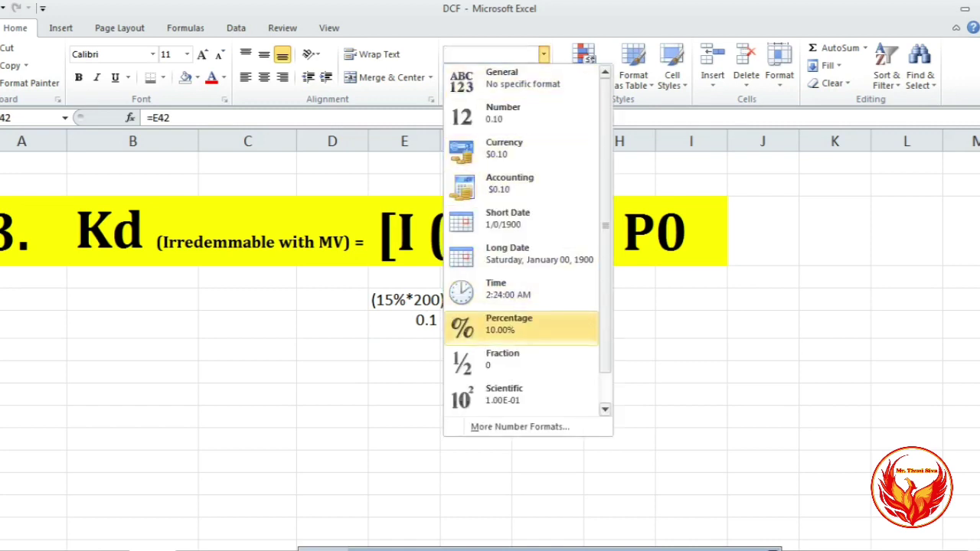
{"action": "left_click", "coordinate": [505, 324]}
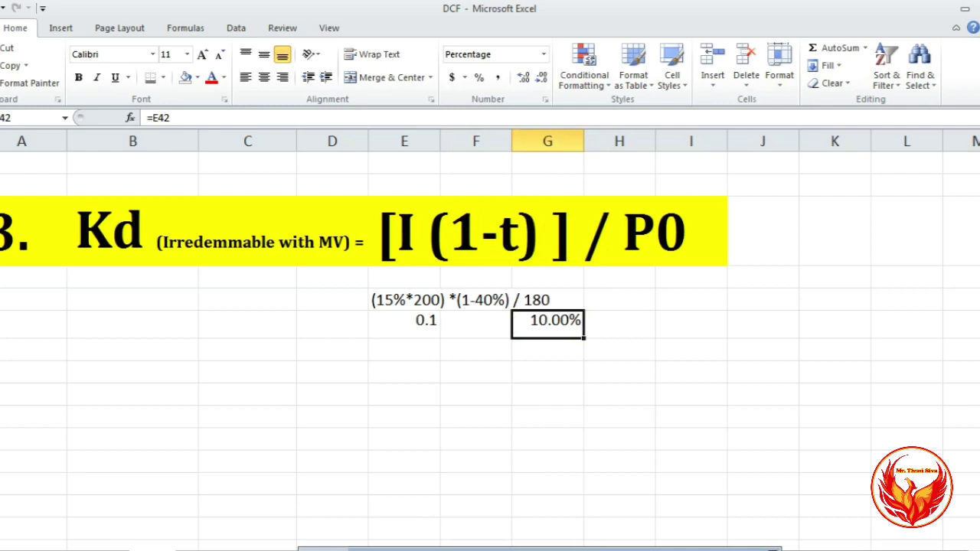
Enter the word "or" in F42 between the two debenture cost results and centre it.
{"action": "left_click", "coordinate": [476, 324]}
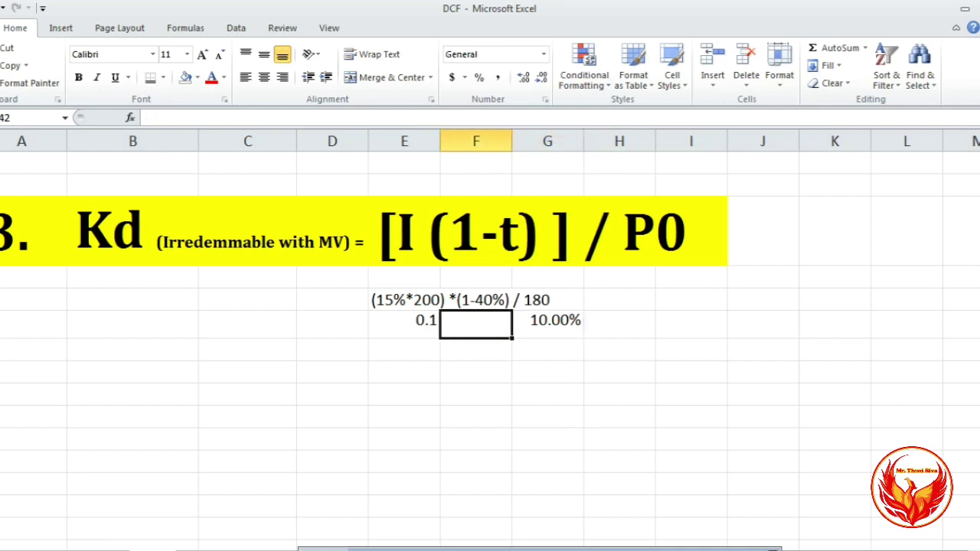
{"action": "type", "text": "oi"}
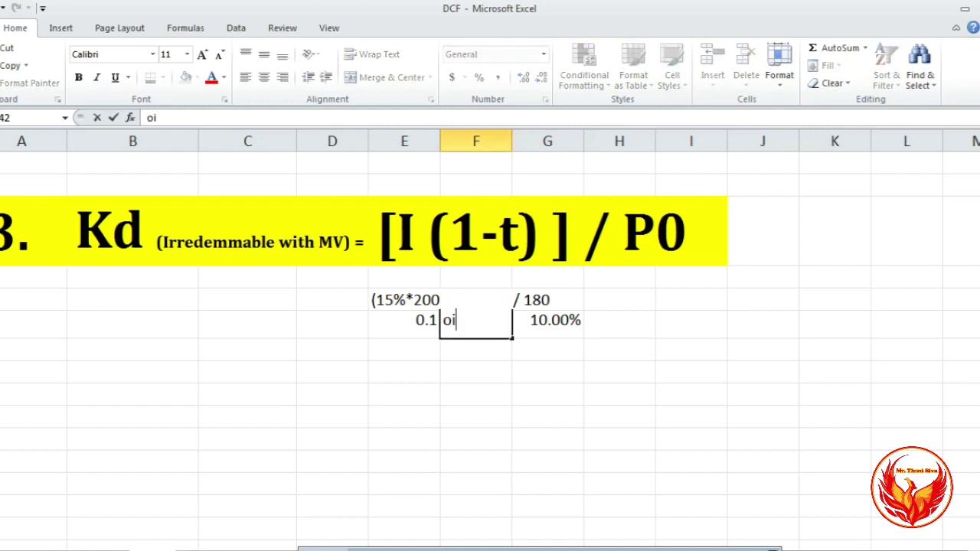
{"action": "key", "text": "BackSpace"}
{"action": "type", "text": "r"}
{"action": "left_click", "coordinate": [475, 372]}
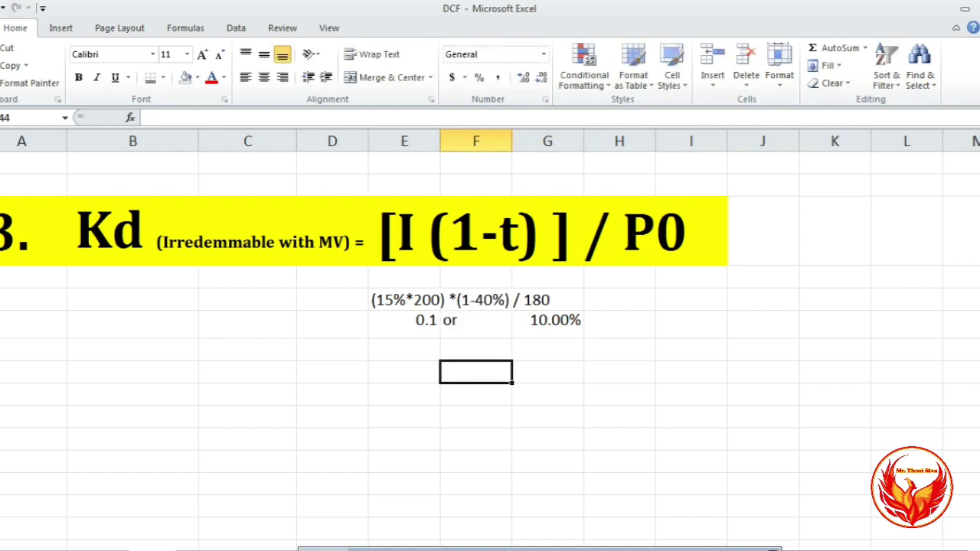
{"action": "left_click", "coordinate": [476, 324]}
{"action": "left_click", "coordinate": [264, 78]}
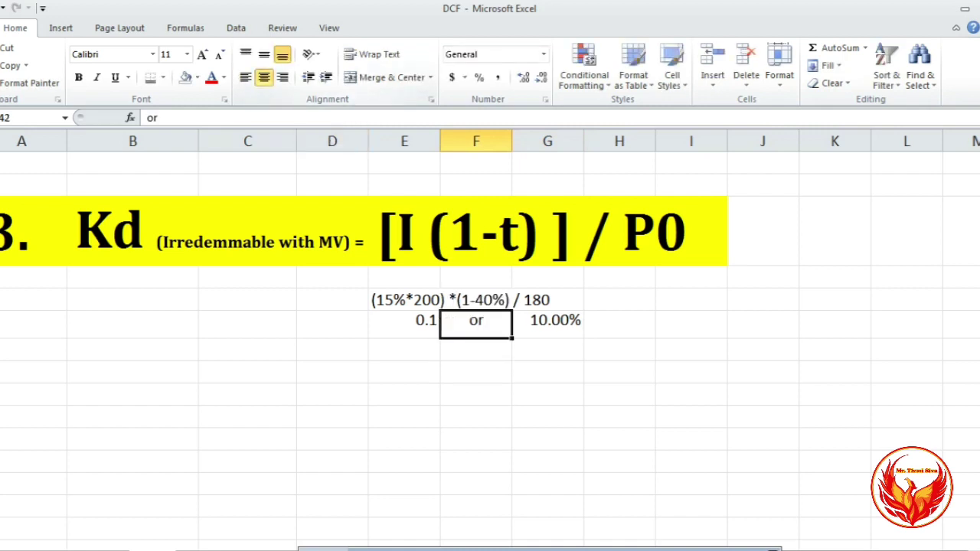
{"action": "left_click", "coordinate": [547, 394]}
Make the debenture cost results in E42 and G42 bold.
{"action": "left_click", "coordinate": [404, 324]}
{"action": "key", "text": "ctrl+b"}
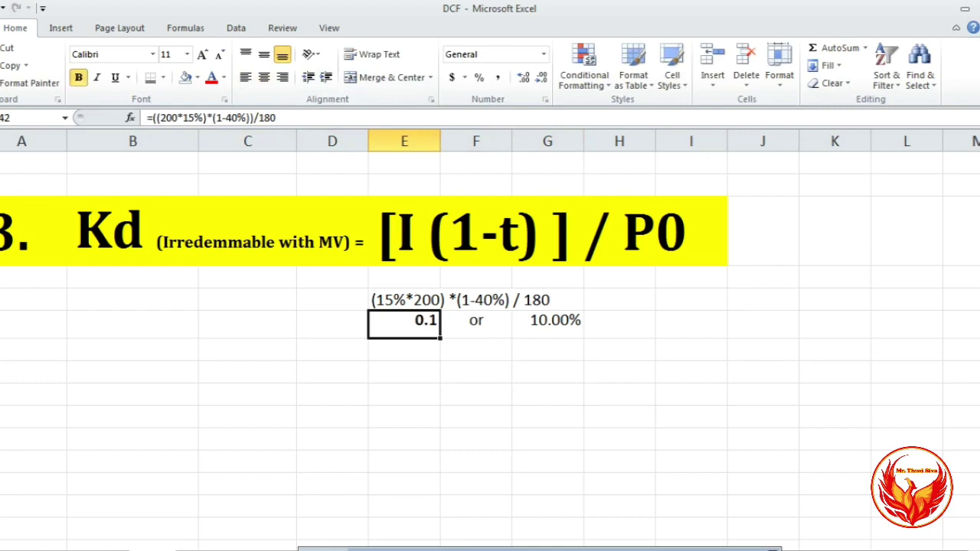
{"action": "left_click", "coordinate": [548, 324]}
{"action": "key", "text": "ctrl+b"}
{"action": "left_click", "coordinate": [548, 373]}
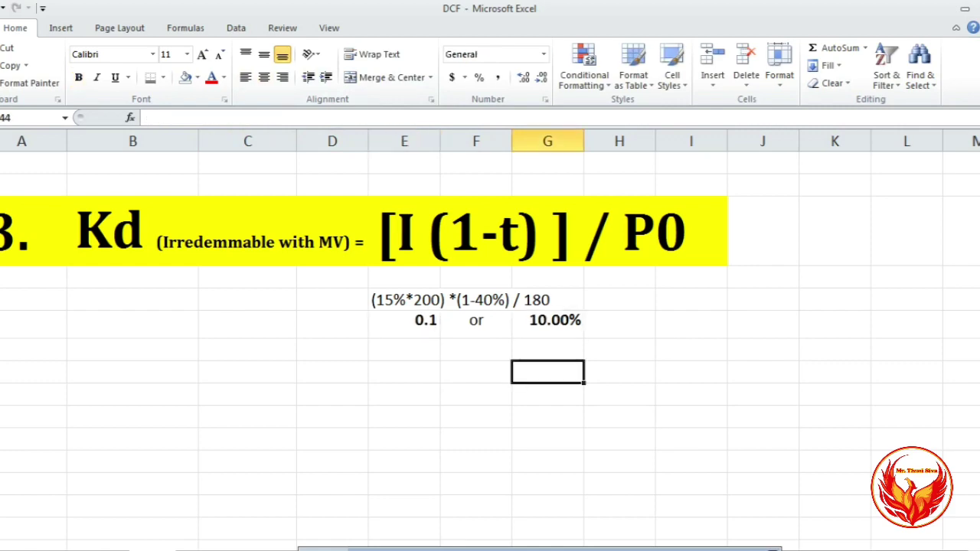
Enter the ordinary shares' market value in the WACC table as =500000/20*20, consulting the question PDF for the capital and prices.
{"action": "scroll", "coordinate": [490, 337], "scroll_direction": "up", "scroll_amount": 10}
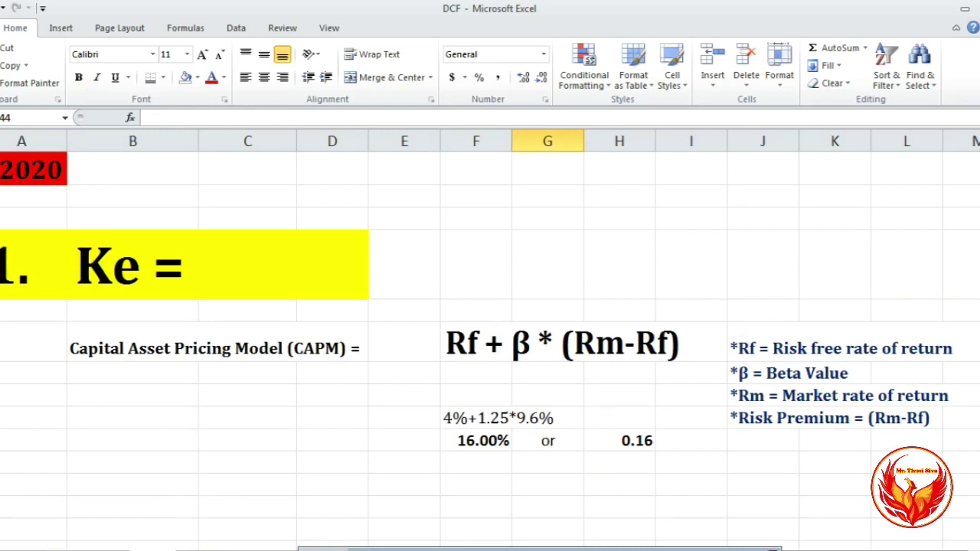
{"action": "scroll", "coordinate": [490, 337], "scroll_direction": "down", "scroll_amount": 6}
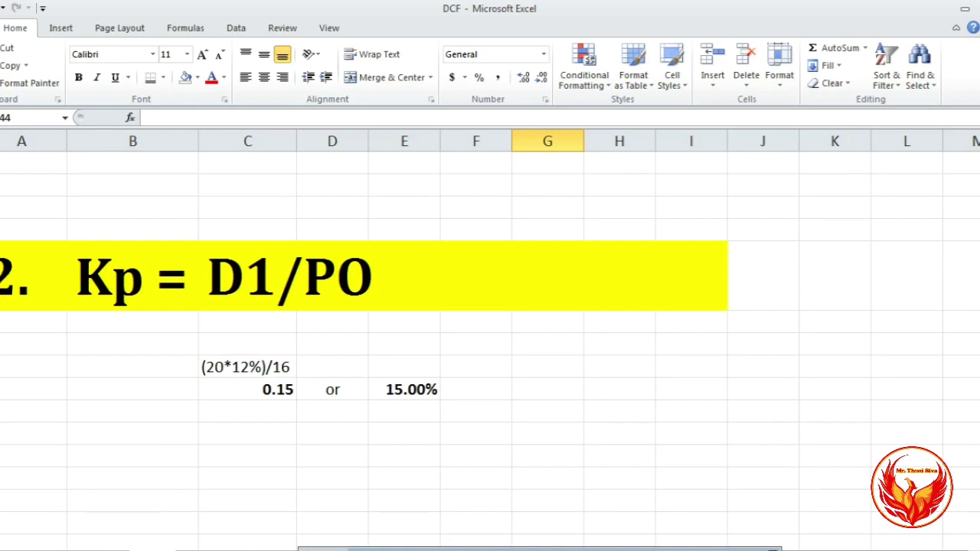
{"action": "scroll", "coordinate": [490, 337], "scroll_direction": "down", "scroll_amount": 4}
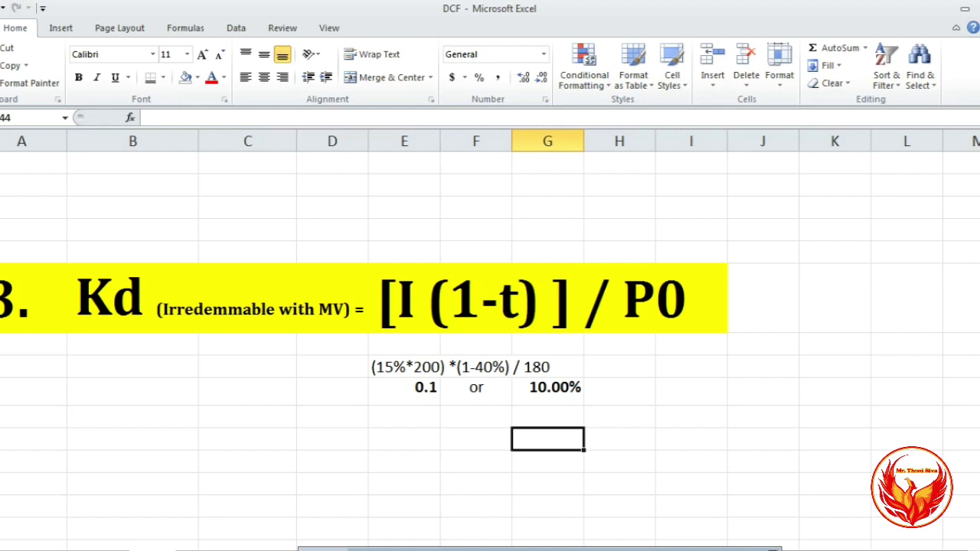
{"action": "scroll", "coordinate": [490, 337], "scroll_direction": "down", "scroll_amount": 6}
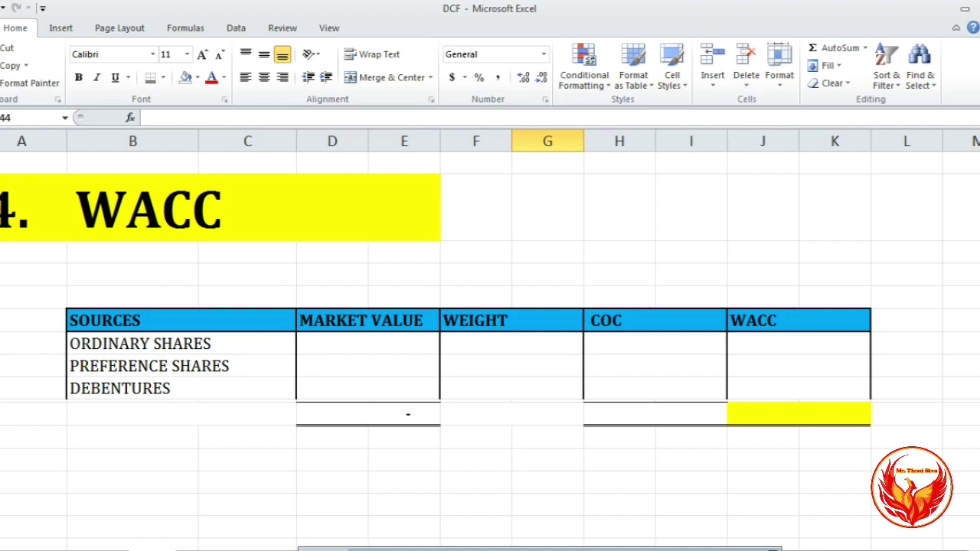
{"action": "left_click", "coordinate": [369, 343]}
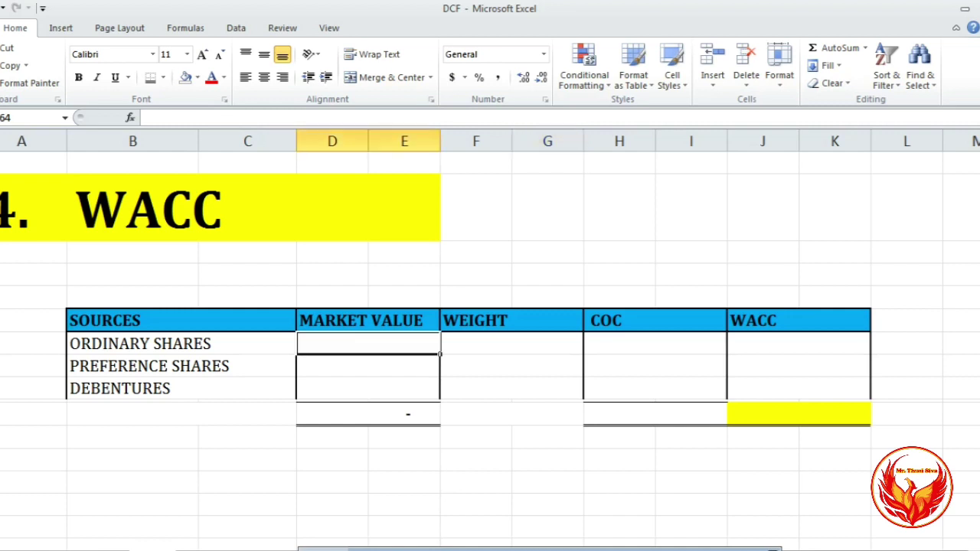
{"action": "type", "text": "="}
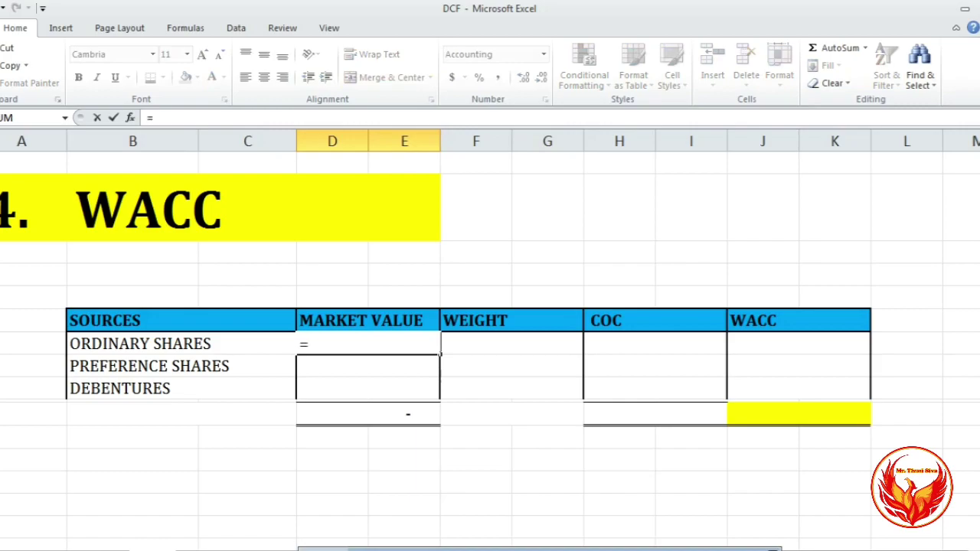
{"action": "key", "text": "alt+Tab"}
{"action": "scroll", "coordinate": [483, 322], "scroll_direction": "up", "scroll_amount": 2}
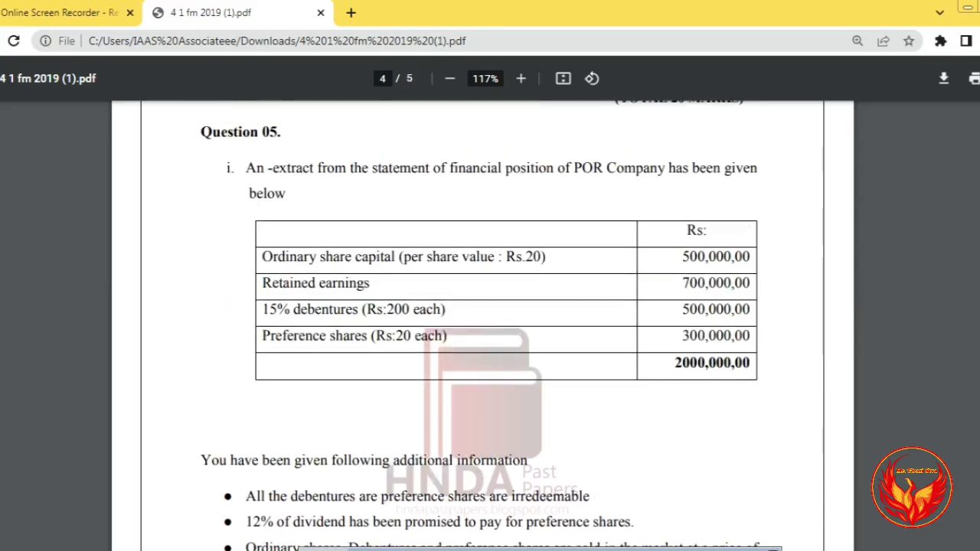
{"action": "scroll", "coordinate": [483, 322], "scroll_direction": "down", "scroll_amount": 1}
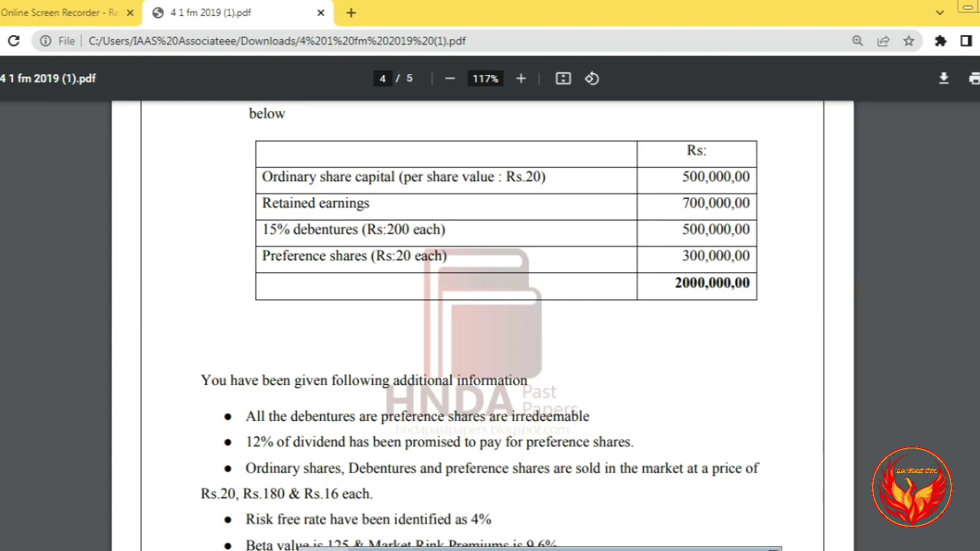
{"action": "key", "text": "alt+Tab"}
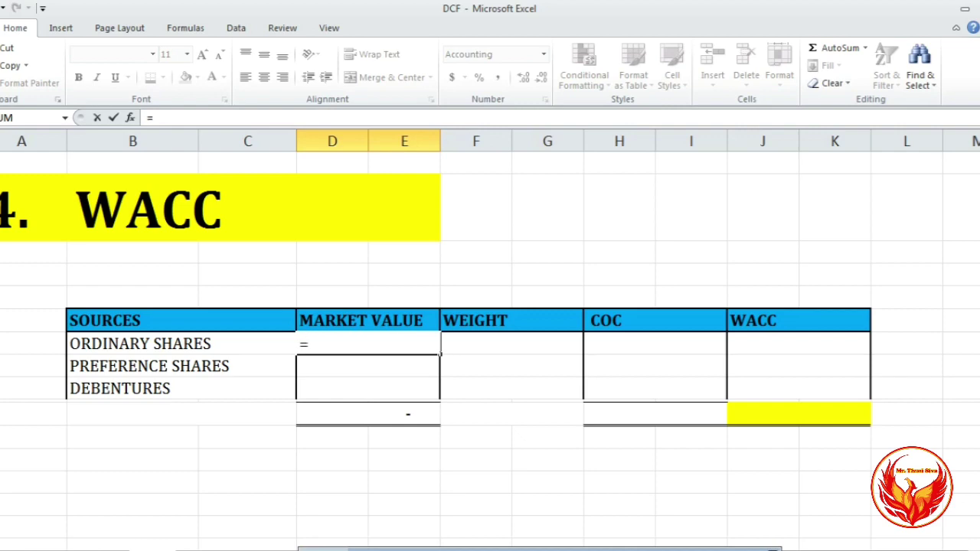
{"action": "key", "text": "alt+Tab"}
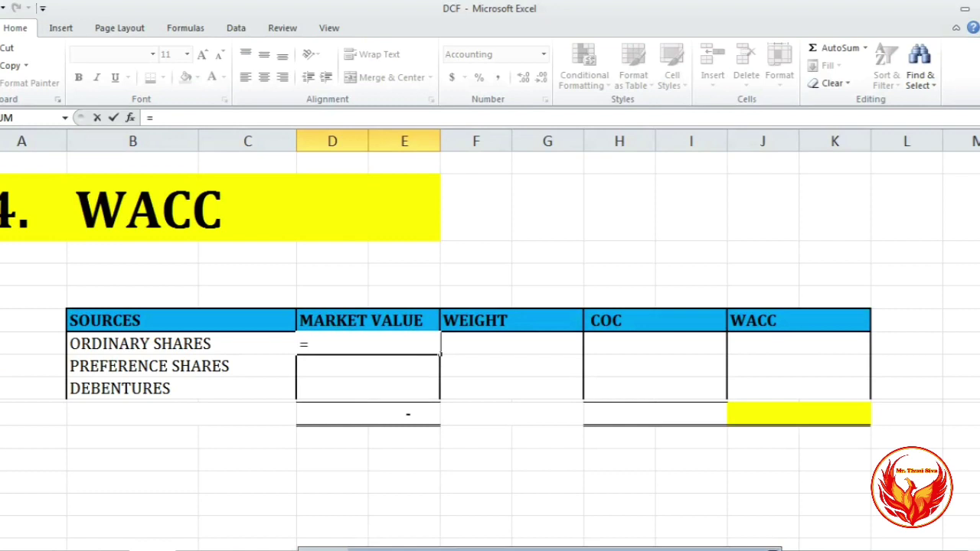
{"action": "type", "text": "500000"}
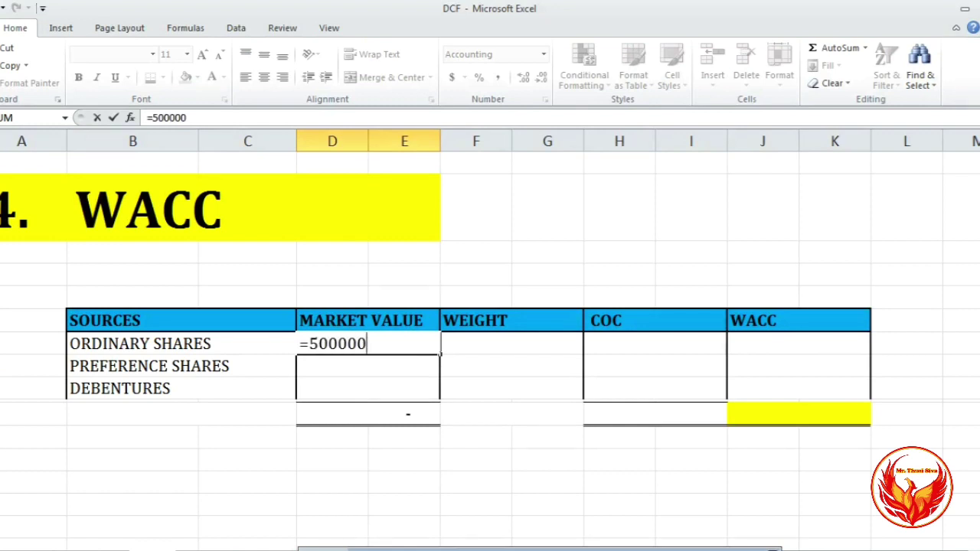
{"action": "type", "text": "/20*20"}
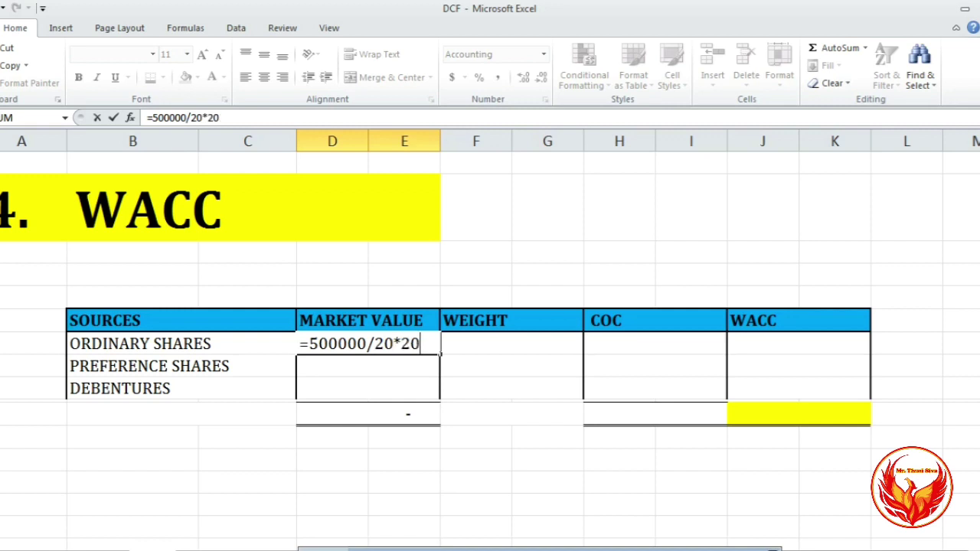
{"action": "key", "text": "Return"}
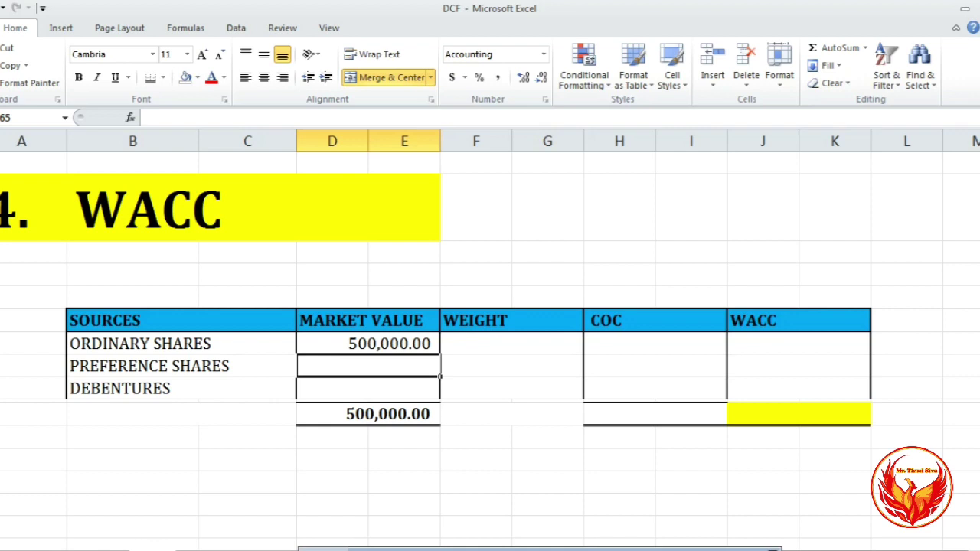
Enter the preference shares' market value as =300000/20*16, checking the figures in the question PDF.
{"action": "type", "text": "="}
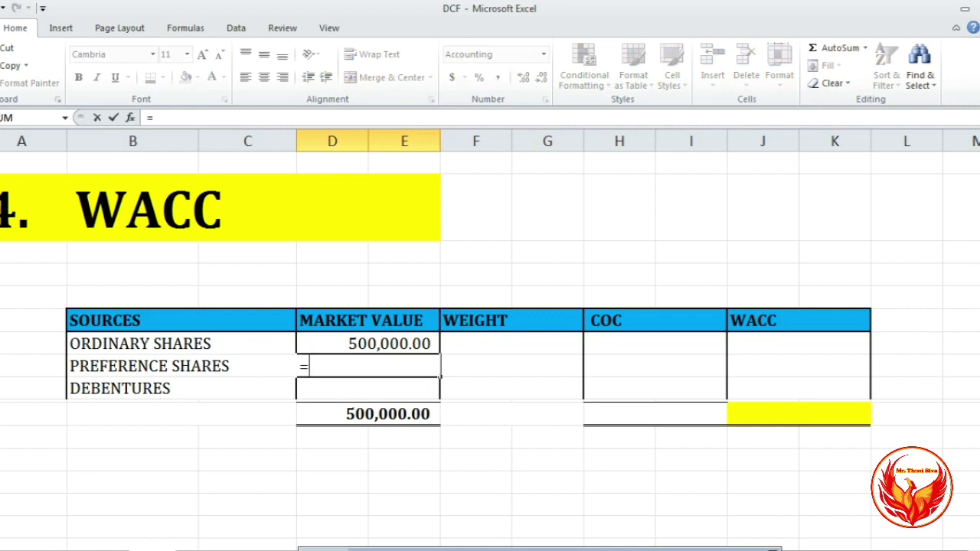
{"action": "key", "text": "alt+Tab"}
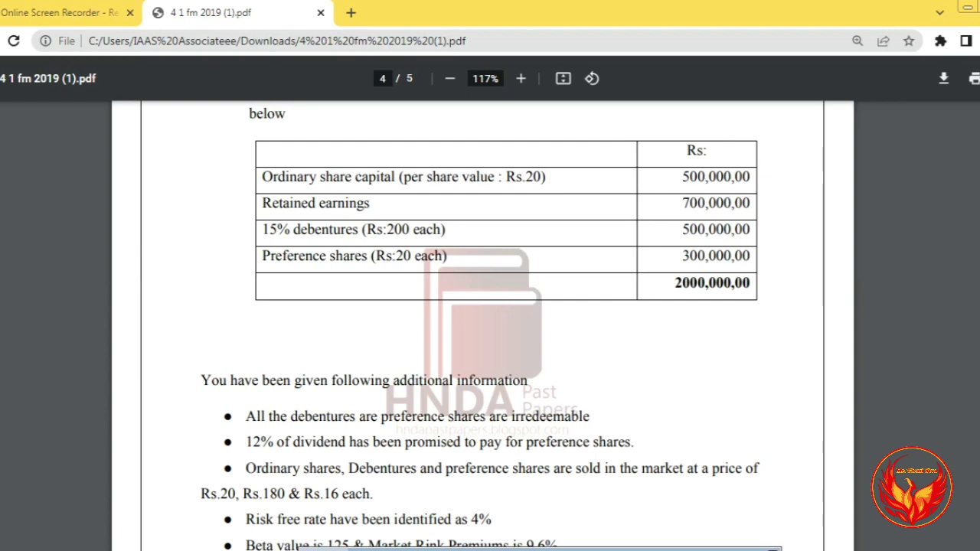
{"action": "key", "text": "alt+Tab"}
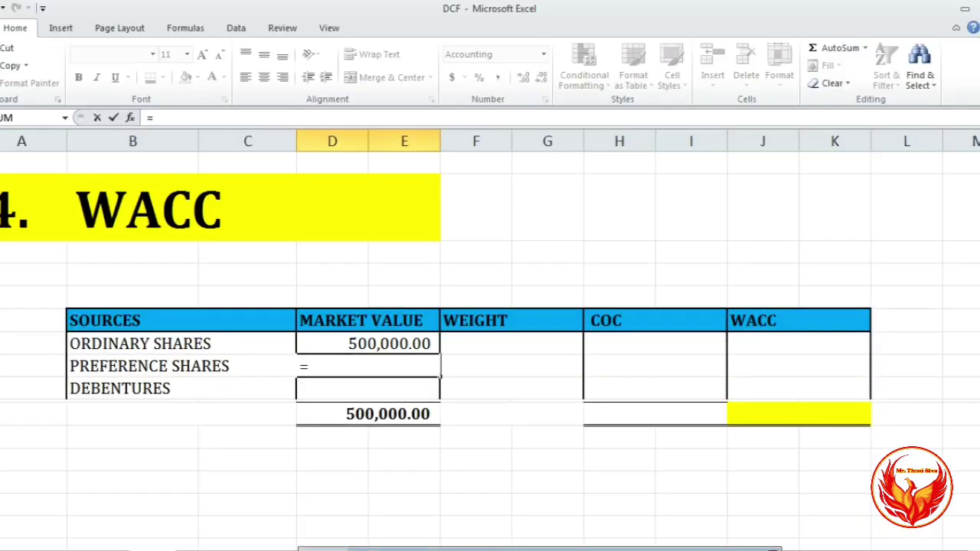
{"action": "type", "text": "300000"}
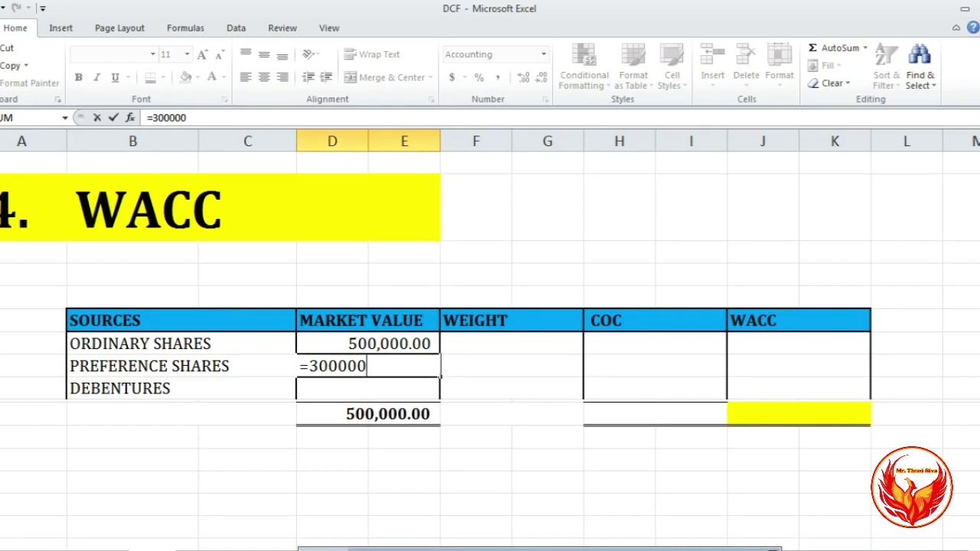
{"action": "type", "text": "0"}
{"action": "key", "text": "BackSpace"}
{"action": "type", "text": "/20*1"}
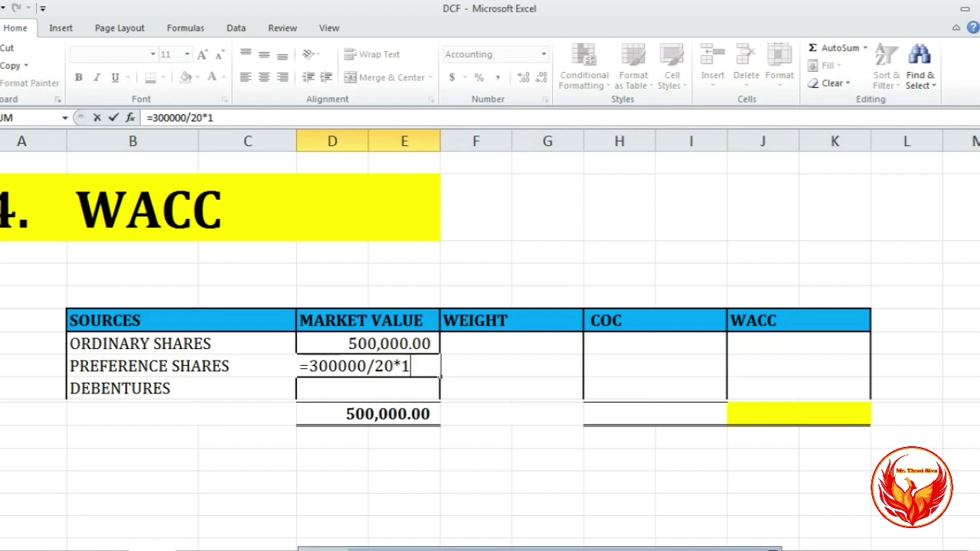
{"action": "type", "text": "6"}
{"action": "left_click", "coordinate": [548, 459]}
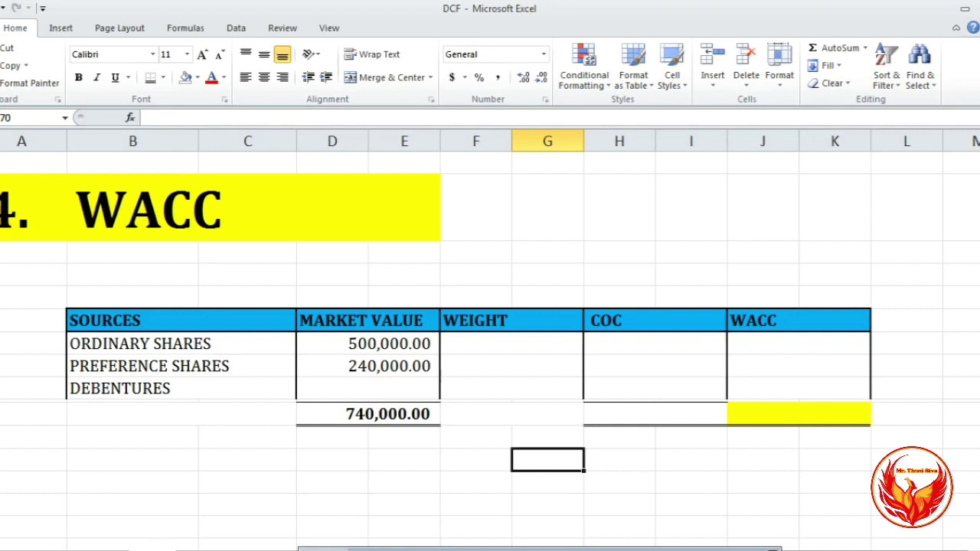
Enter the debentures' market value in the WACC table as =500000/200*180, based on the question PDF.
{"action": "left_click", "coordinate": [369, 388]}
{"action": "type", "text": "="}
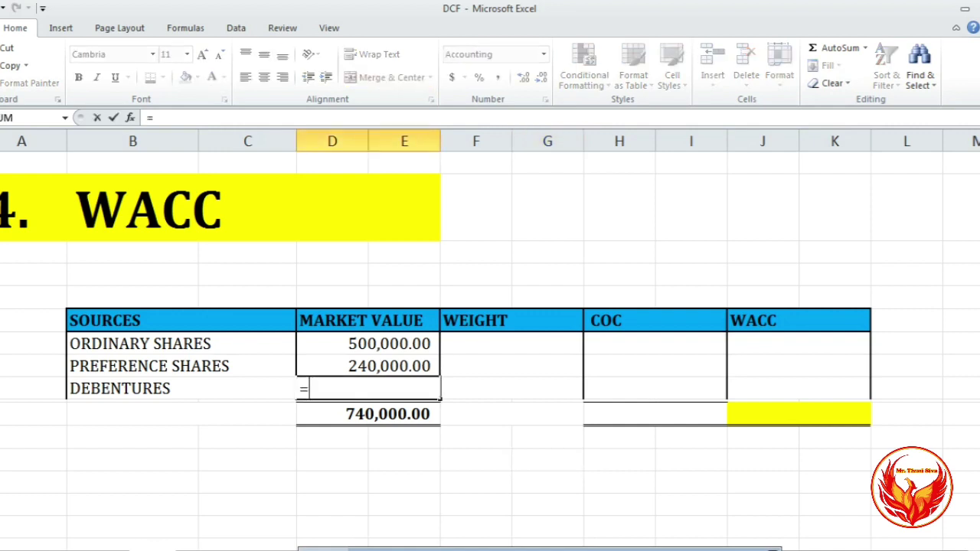
{"action": "key", "text": "alt+Tab"}
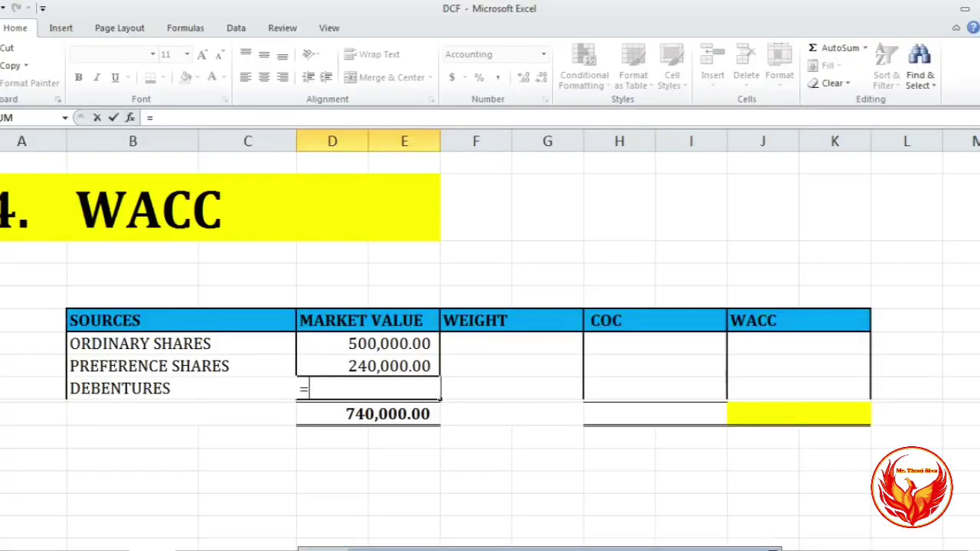
{"action": "type", "text": "500"}
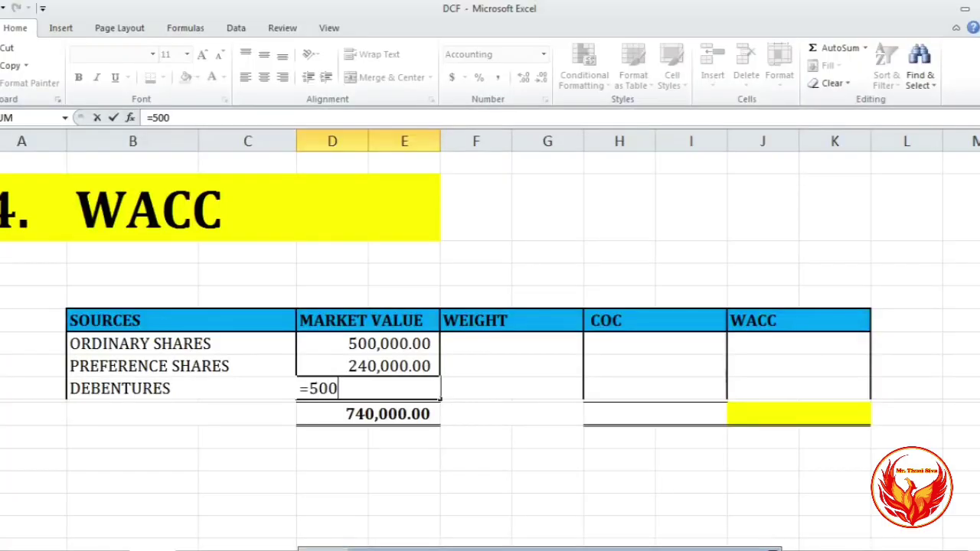
{"action": "type", "text": "000/"}
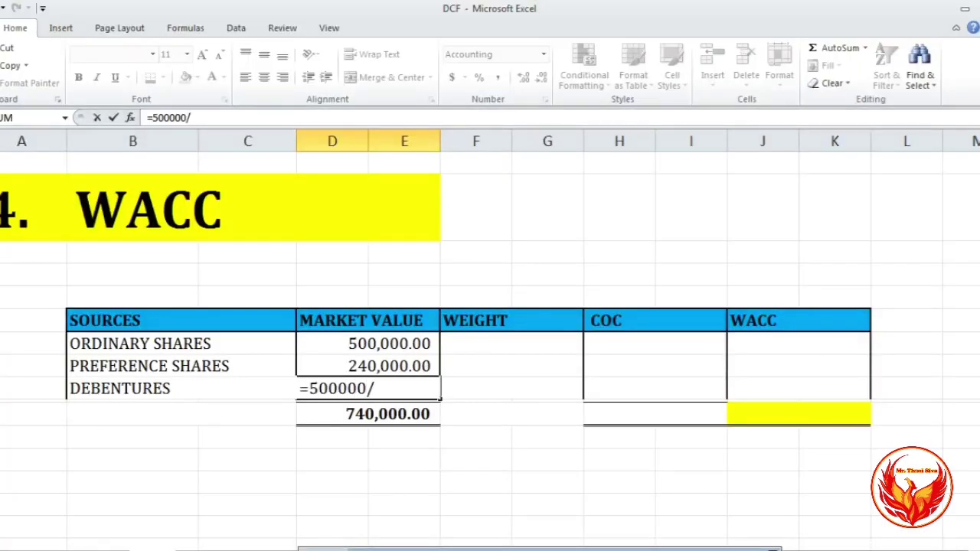
{"action": "type", "text": "200*2"}
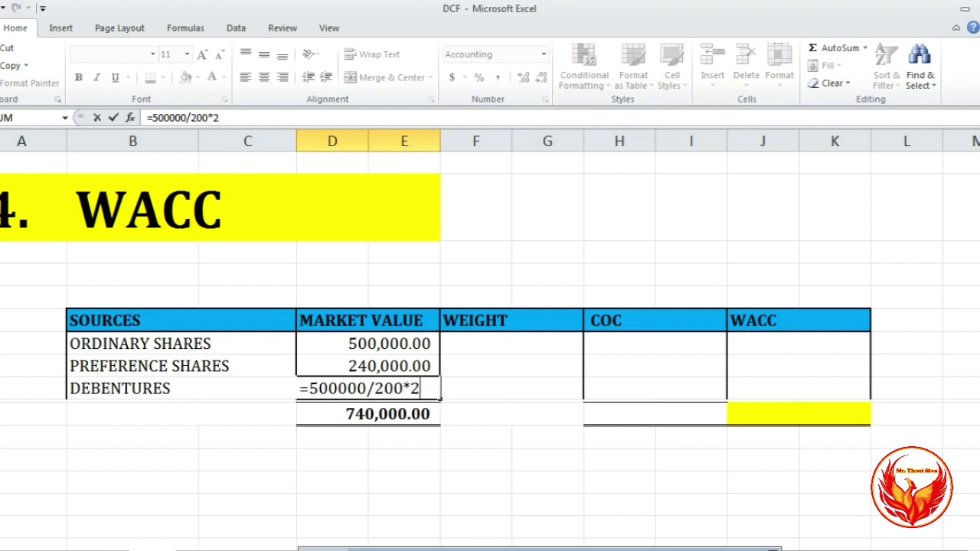
{"action": "key", "text": "BackSpace"}
{"action": "type", "text": "180"}
{"action": "key", "text": "Return"}
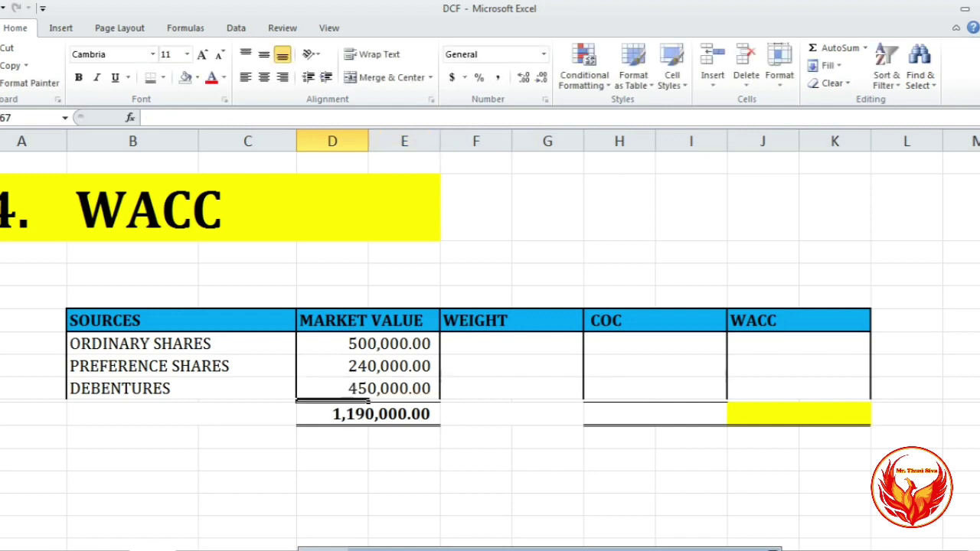
Inspect the sum formula behind the total of the market value column without changing it.
{"action": "left_click", "coordinate": [404, 438]}
{"action": "left_click", "coordinate": [369, 413]}
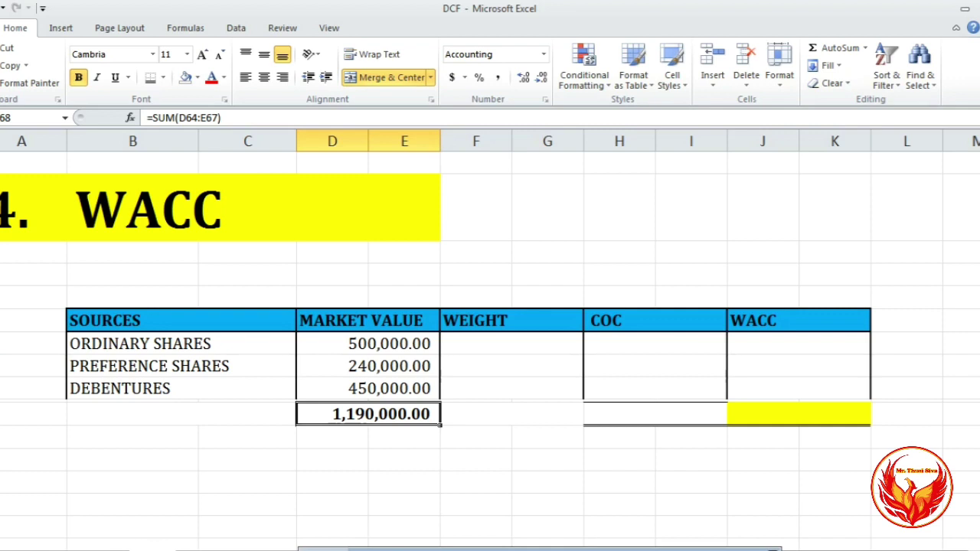
{"action": "key", "text": "F2"}
{"action": "key", "text": "Return"}
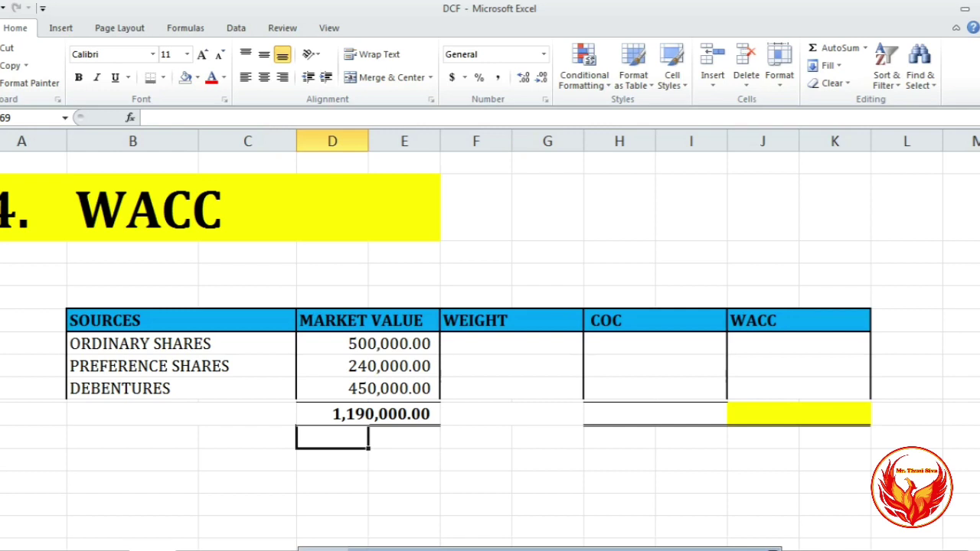
{"action": "left_click", "coordinate": [476, 460]}
Enter the ordinary shares' weight in the WACC table as their market value divided by the total, =D64/D68.
{"action": "left_click", "coordinate": [512, 344]}
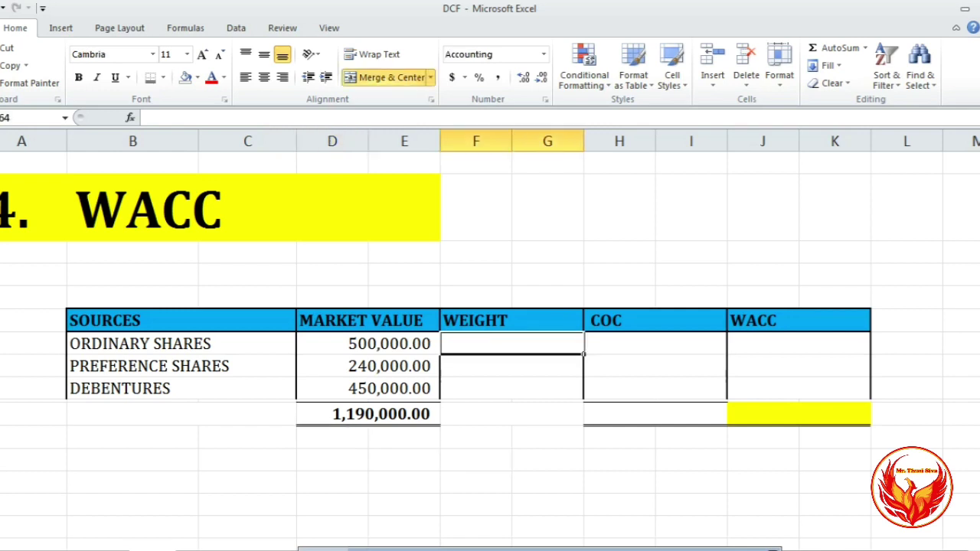
{"action": "type", "text": "="}
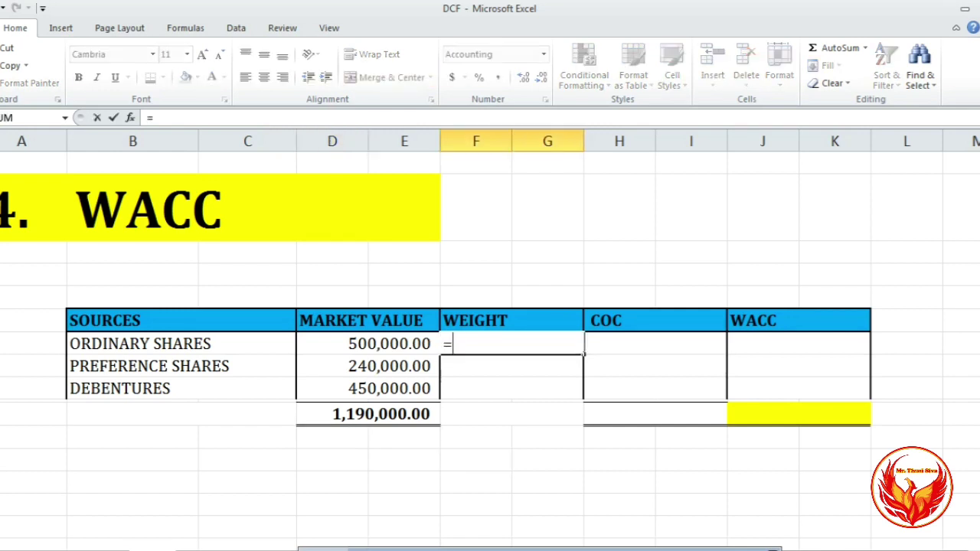
{"action": "left_click", "coordinate": [368, 343]}
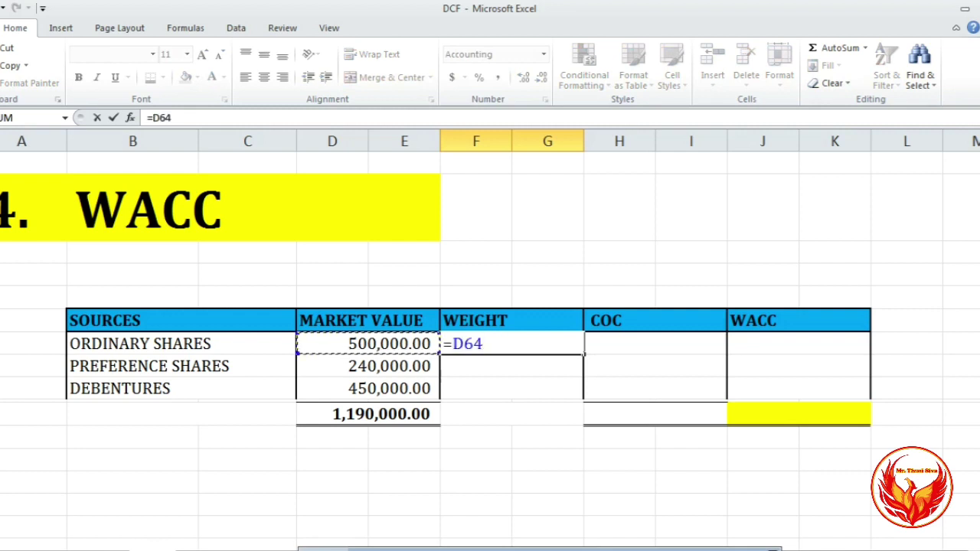
{"action": "type", "text": "/D68"}
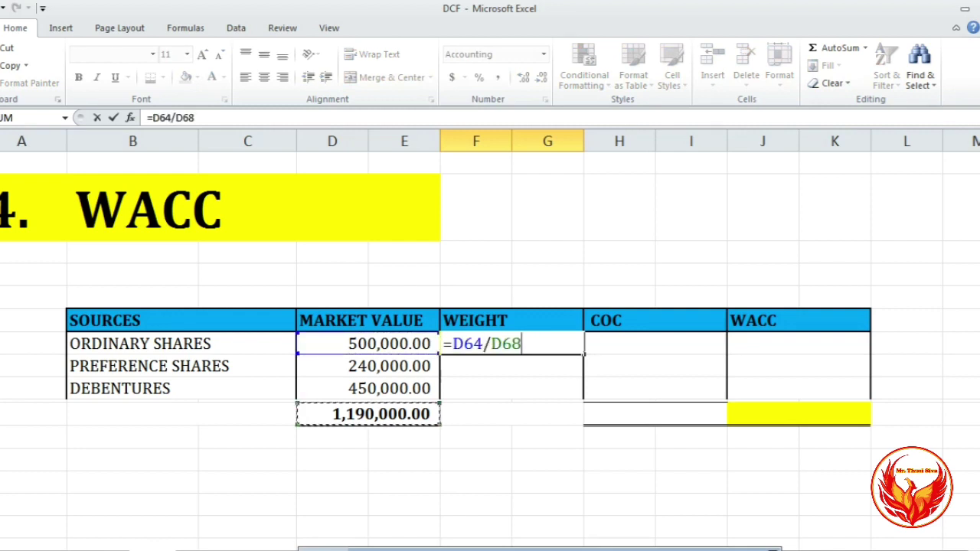
{"action": "key", "text": "Return"}
Enter the preference shares' weight as their market value in D65 divided by the total market value in D68.
{"action": "type", "text": "="}
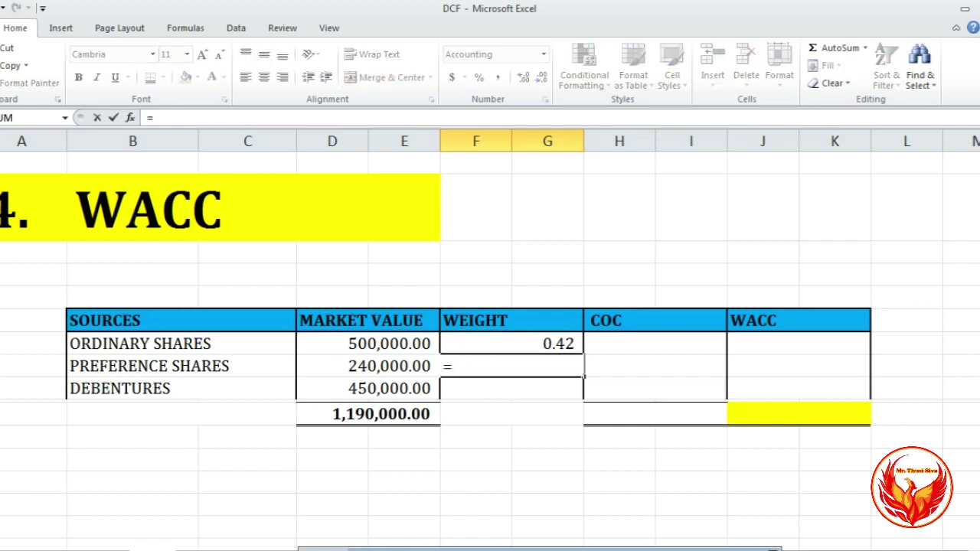
{"action": "left_click", "coordinate": [368, 366]}
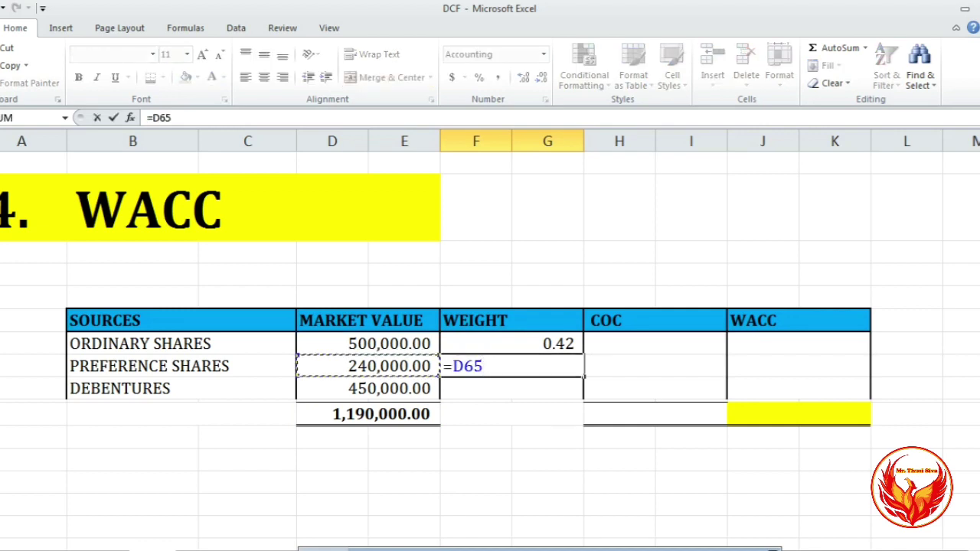
{"action": "type", "text": "/"}
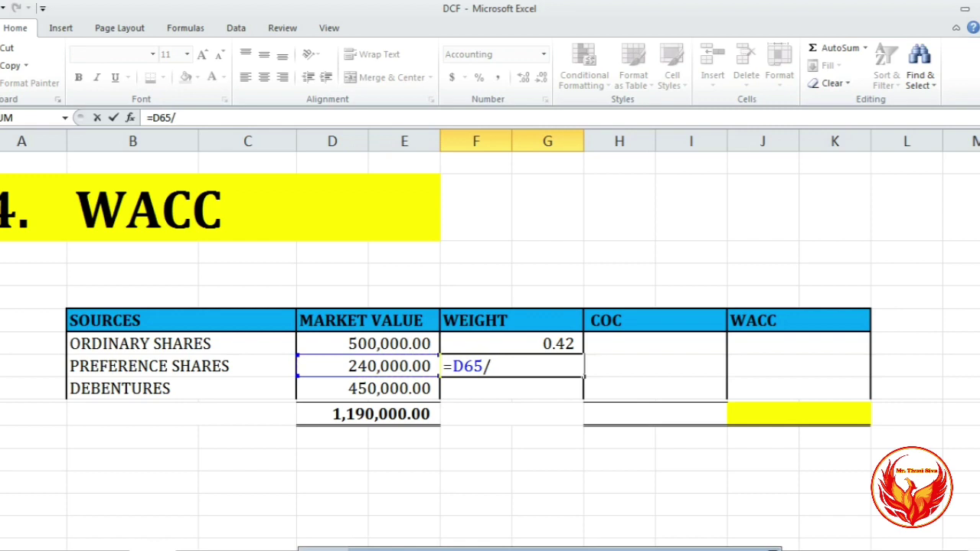
{"action": "left_click", "coordinate": [368, 413]}
{"action": "key", "text": "Return"}
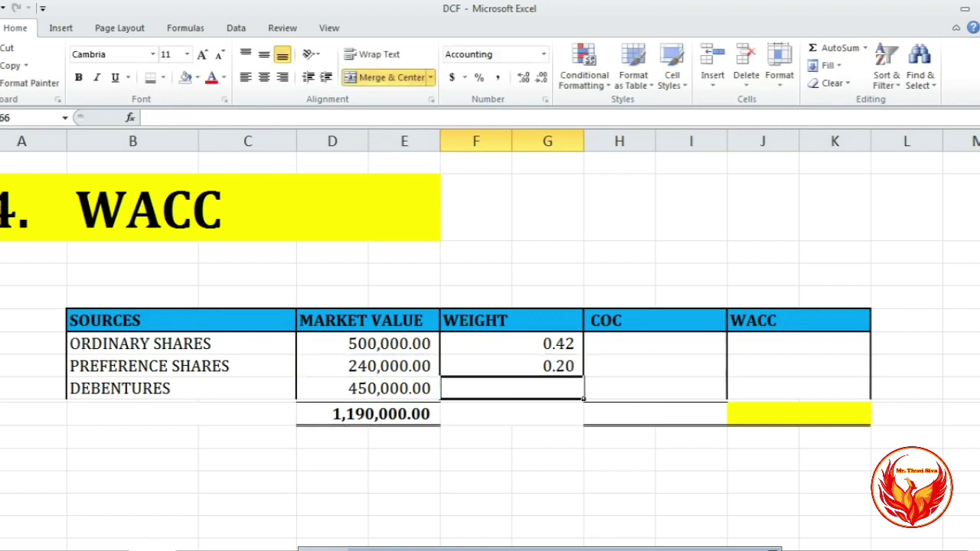
Enter the debentures' weight as their market value in D66 divided by the total market value in D68.
{"action": "type", "text": "="}
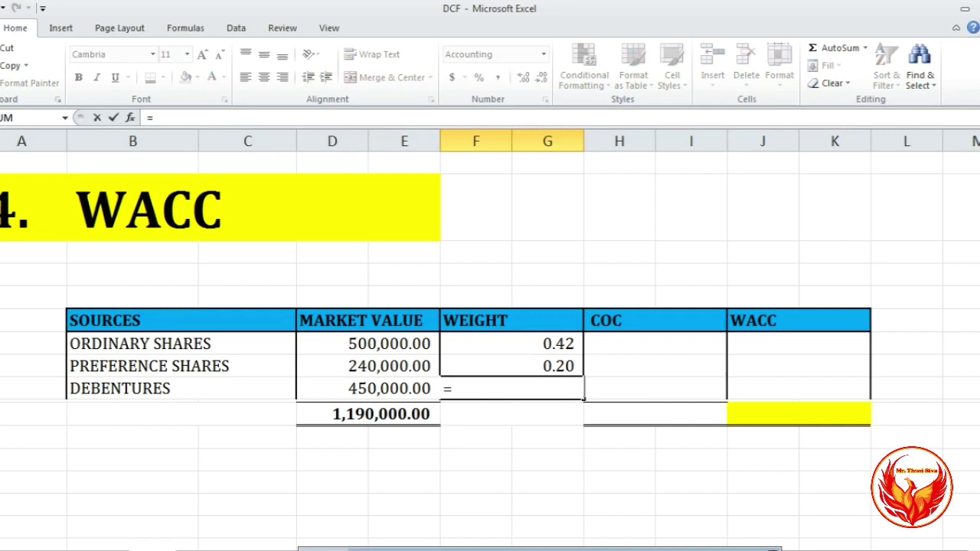
{"action": "left_click", "coordinate": [368, 388]}
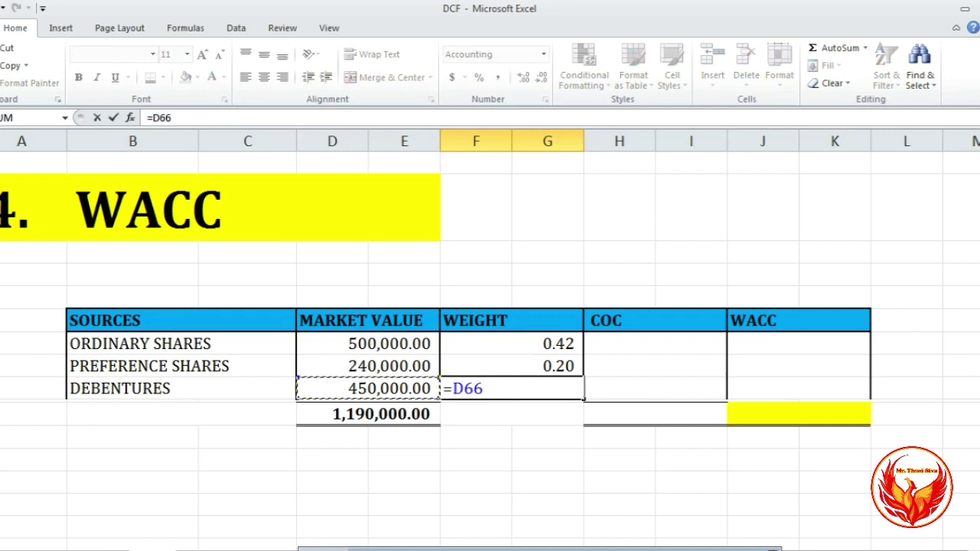
{"action": "type", "text": "/"}
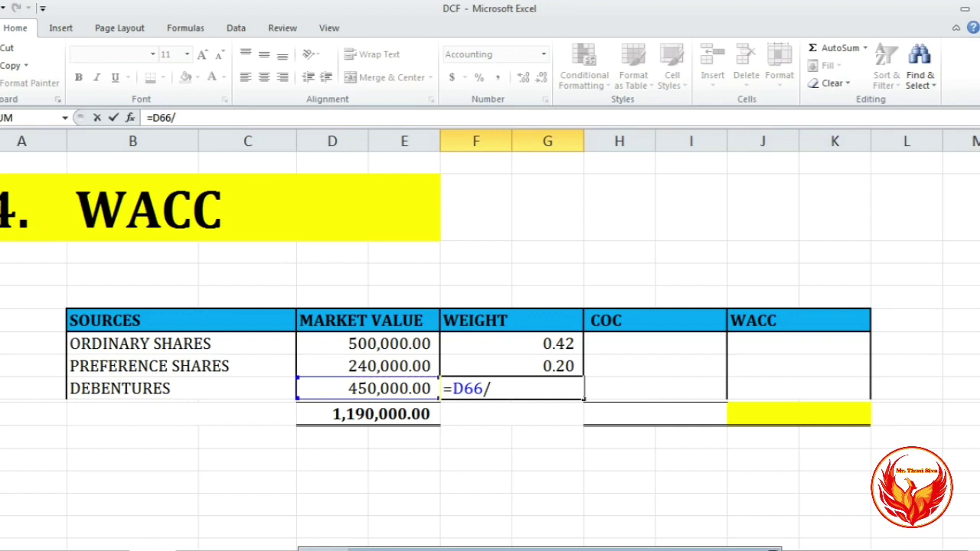
{"action": "left_click", "coordinate": [368, 413]}
{"action": "key", "text": "Return"}
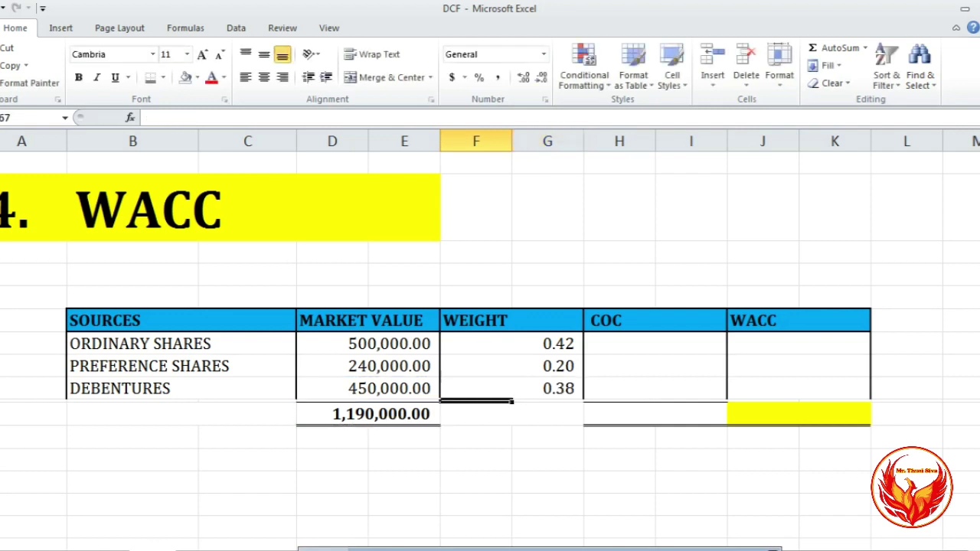
Link the ordinary shares' COC in the WACC table to the percentage result of the Ke (CAPM) calculation.
{"action": "left_click", "coordinate": [654, 343]}
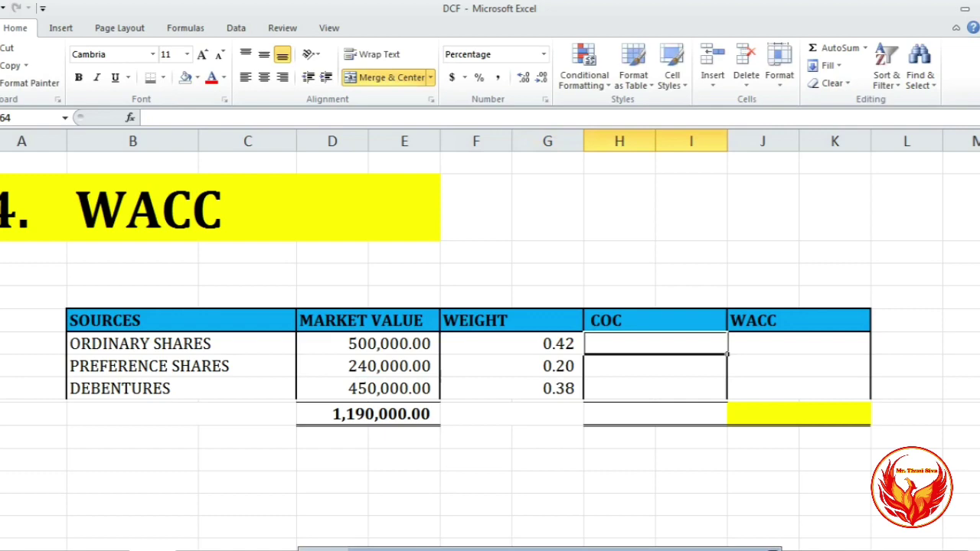
{"action": "type", "text": "="}
{"action": "scroll", "coordinate": [490, 307], "scroll_direction": "up", "scroll_amount": 10}
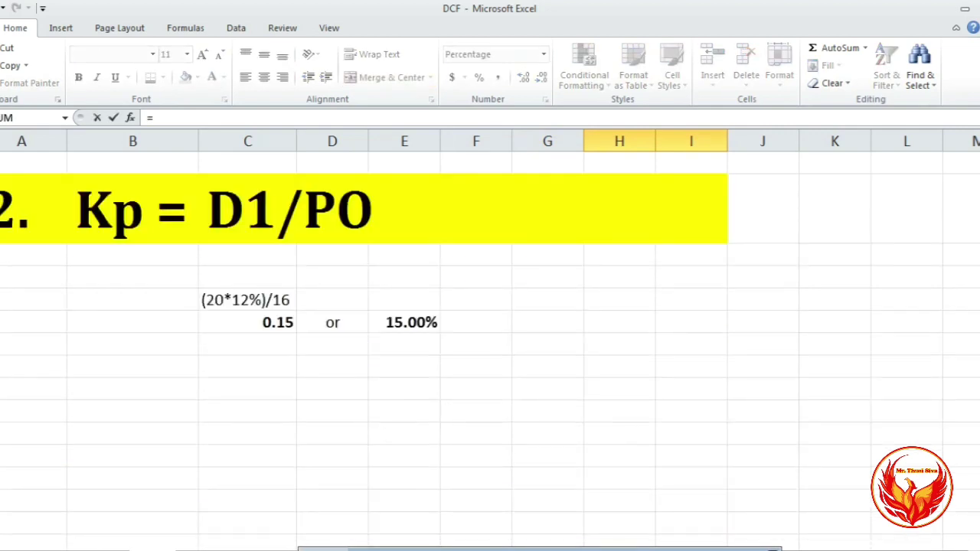
{"action": "scroll", "coordinate": [490, 306], "scroll_direction": "up", "scroll_amount": 9}
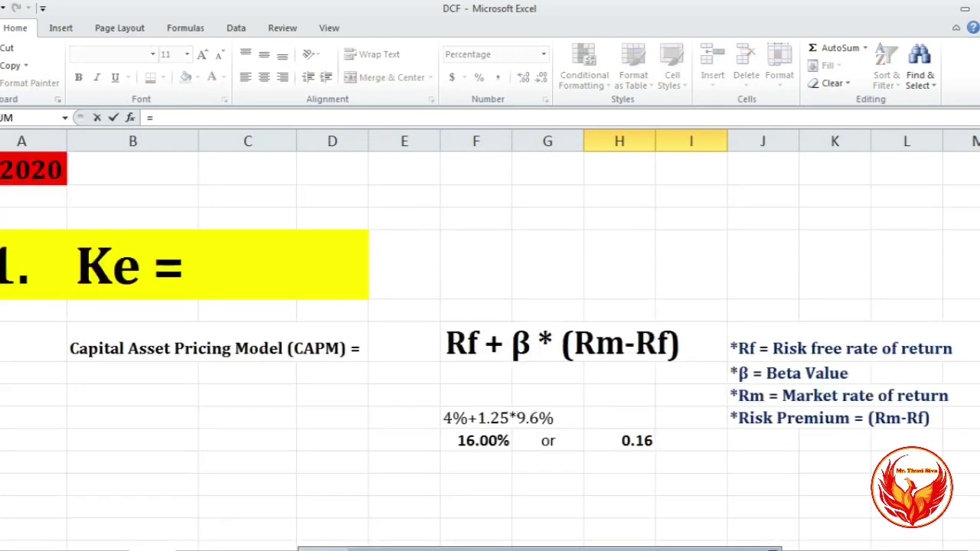
{"action": "left_click", "coordinate": [476, 440]}
{"action": "key", "text": "Return"}
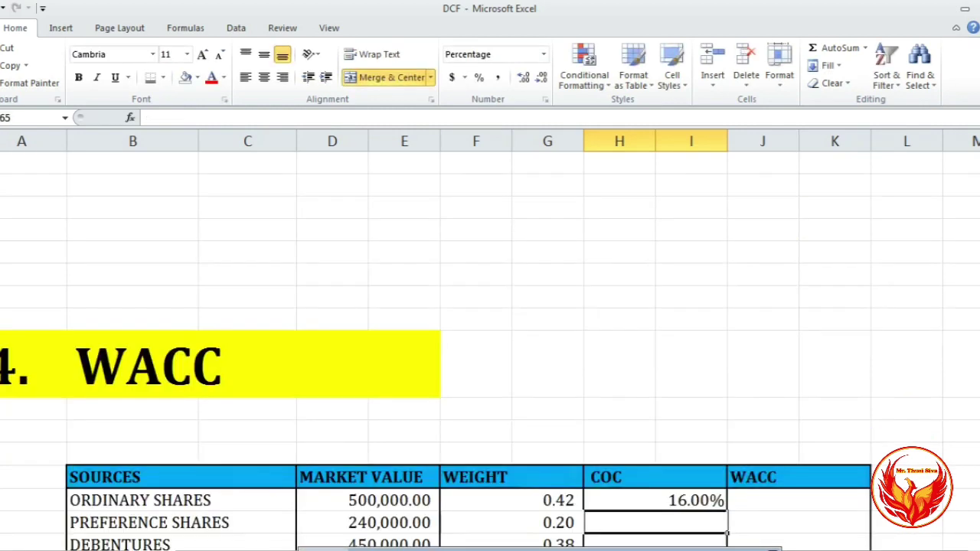
Link the preference shares' COC to the percentage result of the Kp = D1/P0 calculation.
{"action": "type", "text": "="}
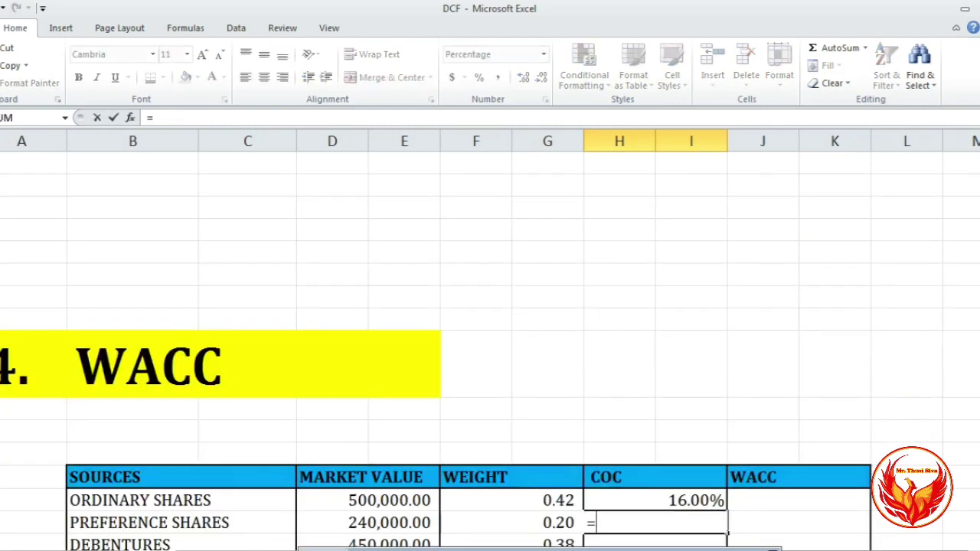
{"action": "scroll", "coordinate": [490, 306], "scroll_direction": "up", "scroll_amount": 5}
{"action": "scroll", "coordinate": [490, 306], "scroll_direction": "up", "scroll_amount": 7}
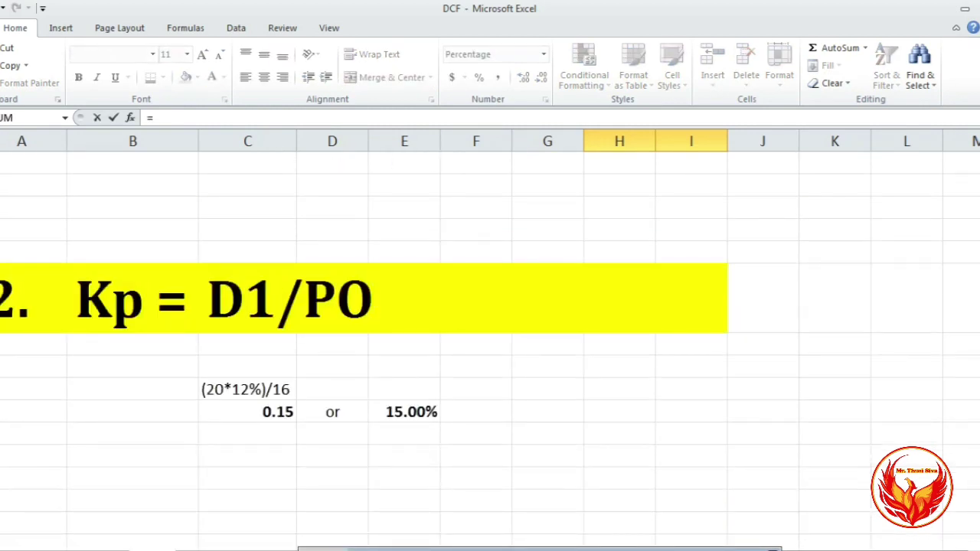
{"action": "left_click", "coordinate": [411, 412]}
{"action": "key", "text": "Return"}
Link the debentures' COC to the percentage result of the Kd (irredeemable with market value) calculation.
{"action": "type", "text": "="}
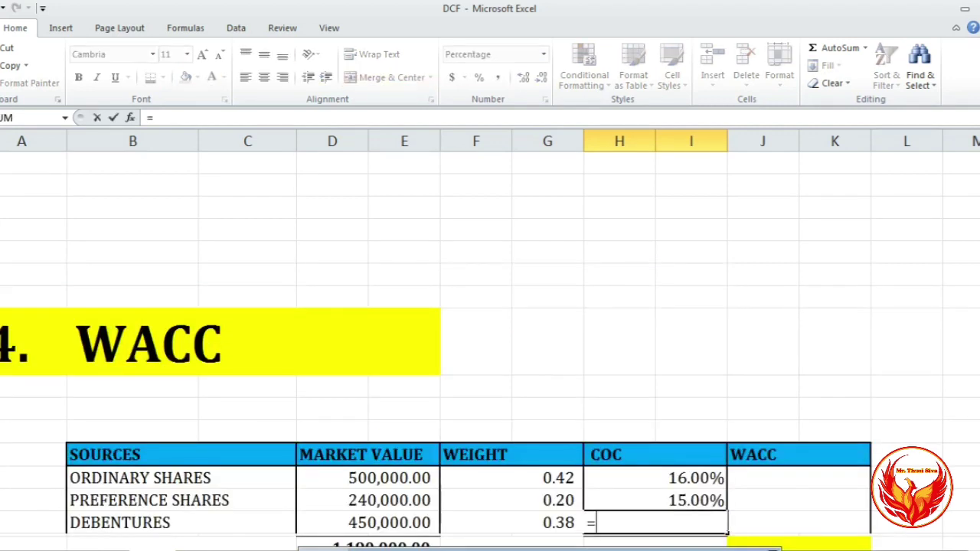
{"action": "scroll", "coordinate": [490, 307], "scroll_direction": "up", "scroll_amount": 5}
{"action": "scroll", "coordinate": [490, 345], "scroll_direction": "down", "scroll_amount": 2}
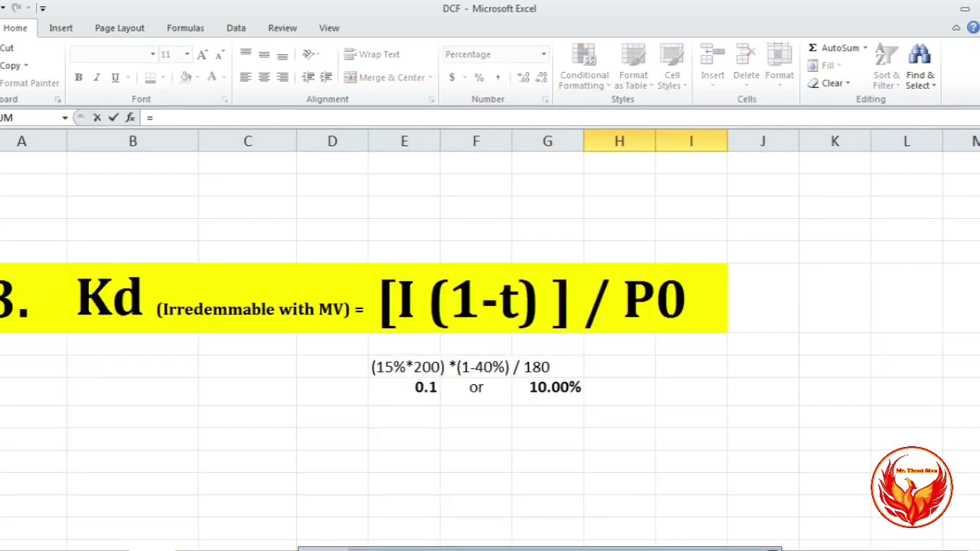
{"action": "left_click", "coordinate": [548, 388]}
{"action": "key", "text": "Return"}
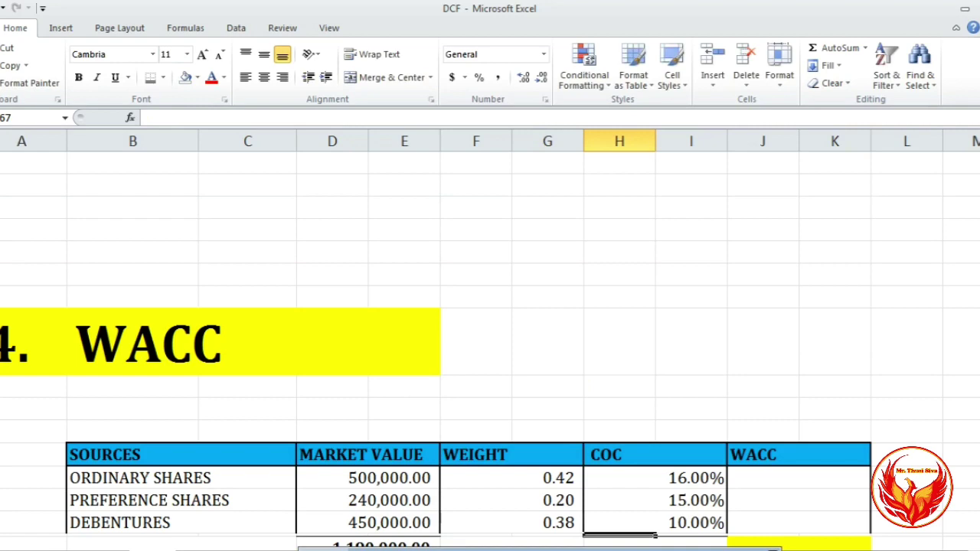
Enter the ordinary shares' WACC as a formula multiplying their weight in F64 by their COC.
{"action": "scroll", "coordinate": [490, 344], "scroll_direction": "down", "scroll_amount": 1}
{"action": "left_click", "coordinate": [799, 412]}
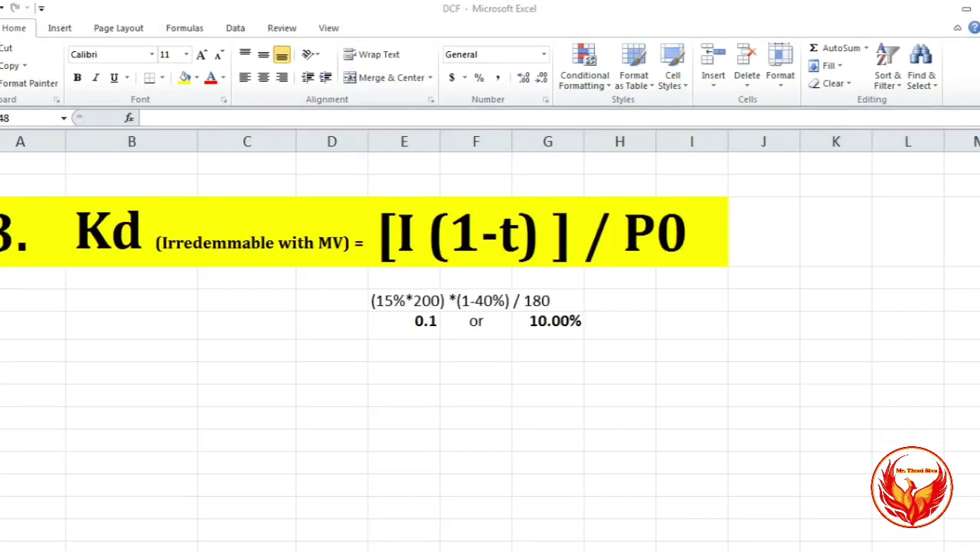
{"action": "left_click", "coordinate": [247, 460]}
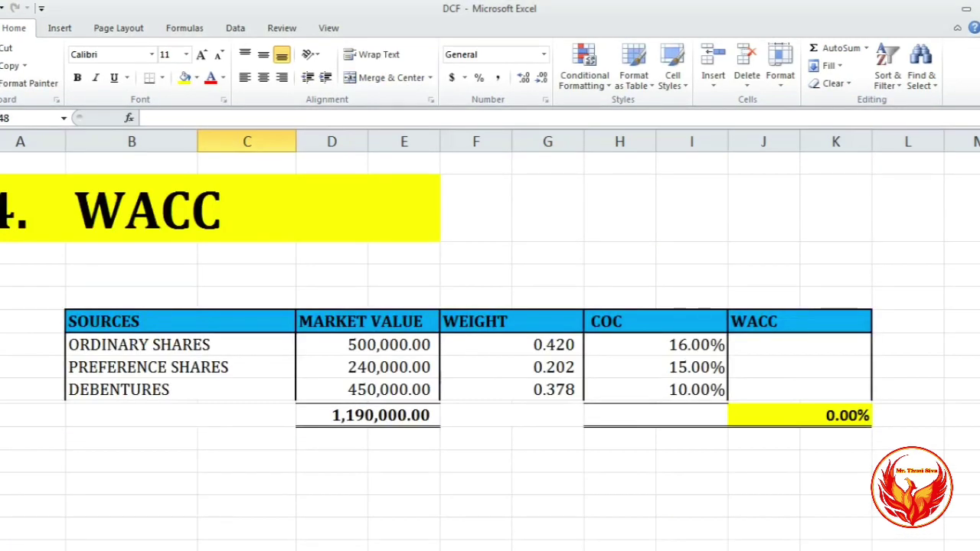
{"action": "scroll", "coordinate": [490, 344], "scroll_direction": "down", "scroll_amount": 1}
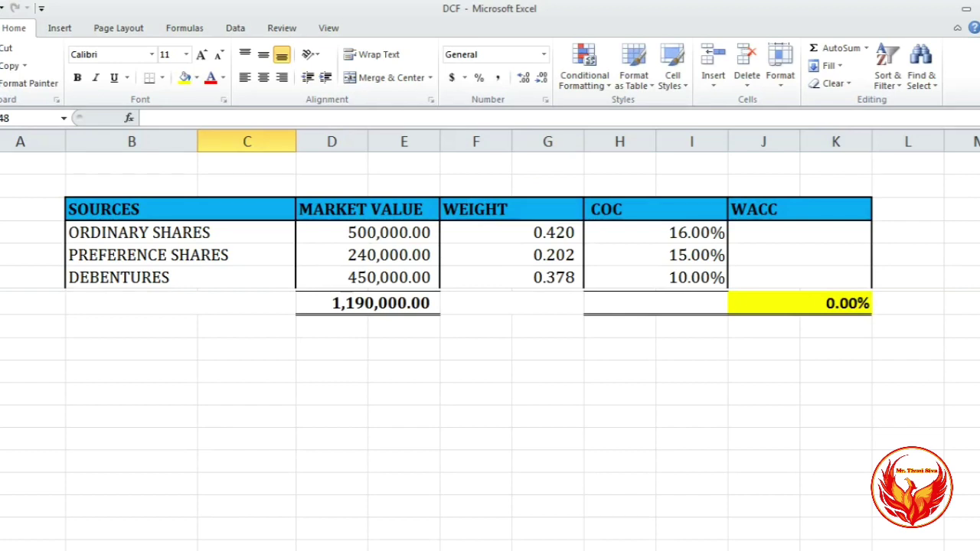
{"action": "left_click", "coordinate": [799, 232]}
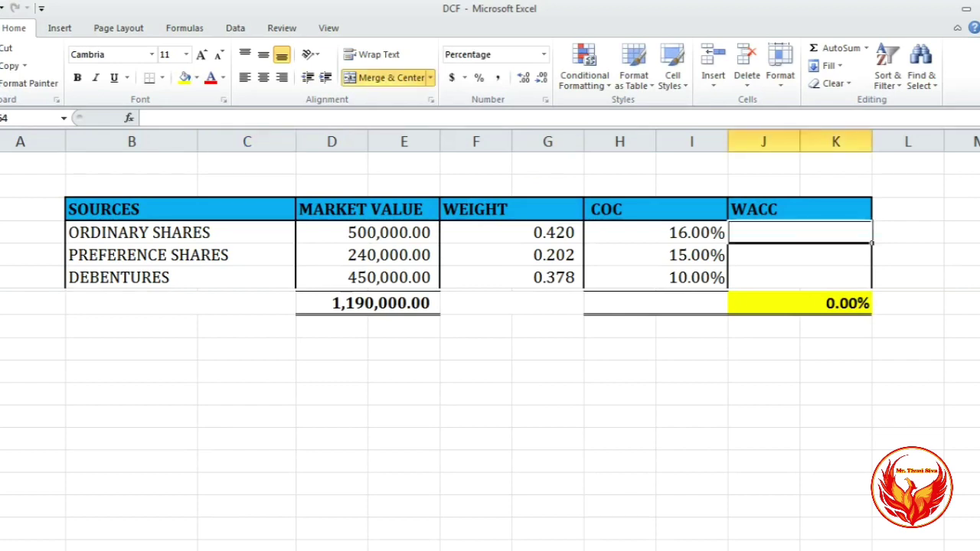
{"action": "type", "text": "="}
{"action": "left_click", "coordinate": [512, 232]}
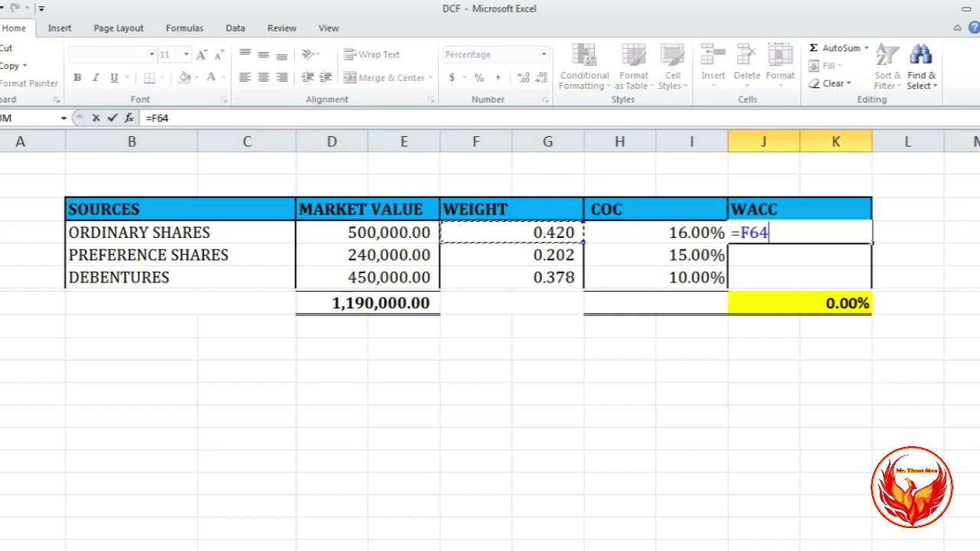
{"action": "type", "text": "*"}
{"action": "left_click", "coordinate": [691, 232]}
{"action": "key", "text": "Return"}
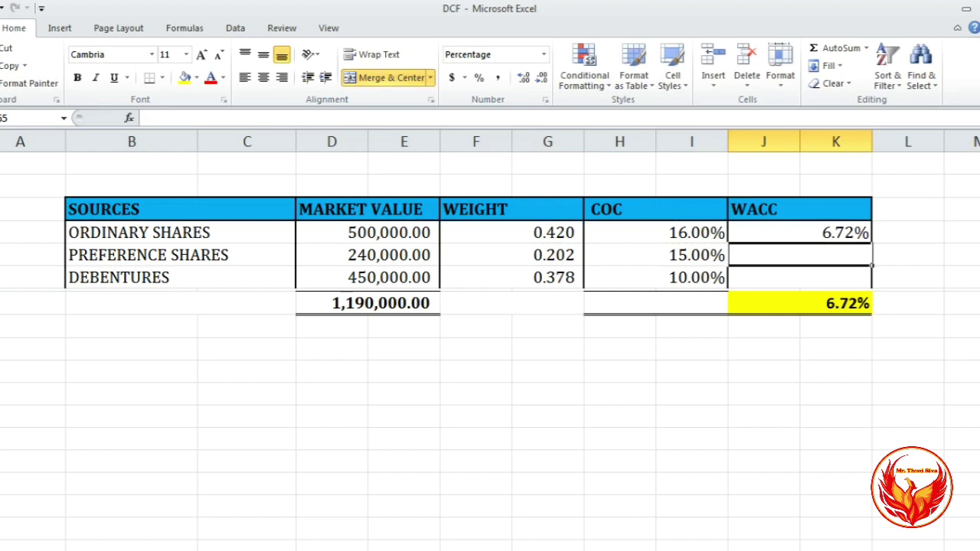
Enter the preference shares' WACC as a formula multiplying their weight in F65 by their COC.
{"action": "type", "text": "="}
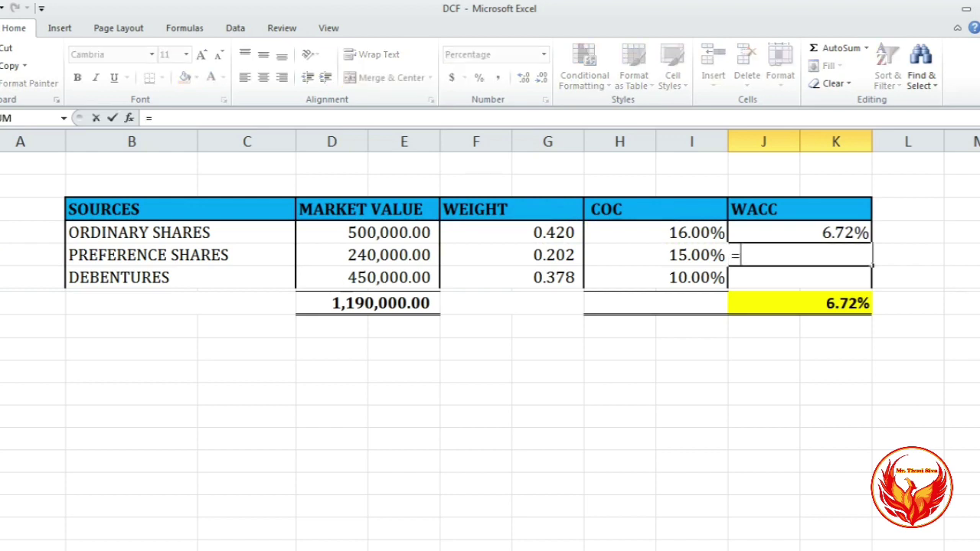
{"action": "left_click", "coordinate": [512, 255]}
{"action": "type", "text": "*"}
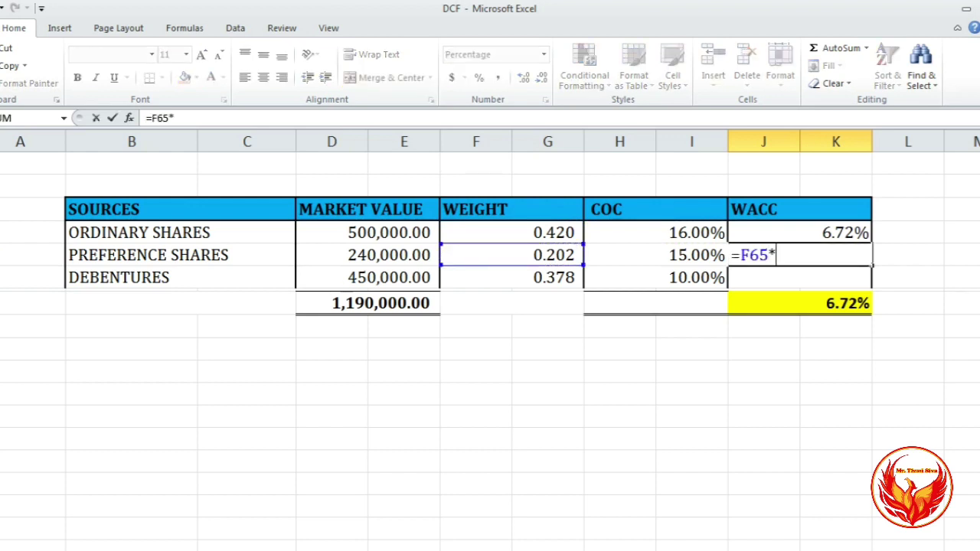
{"action": "left_click", "coordinate": [655, 255]}
{"action": "key", "text": "Return"}
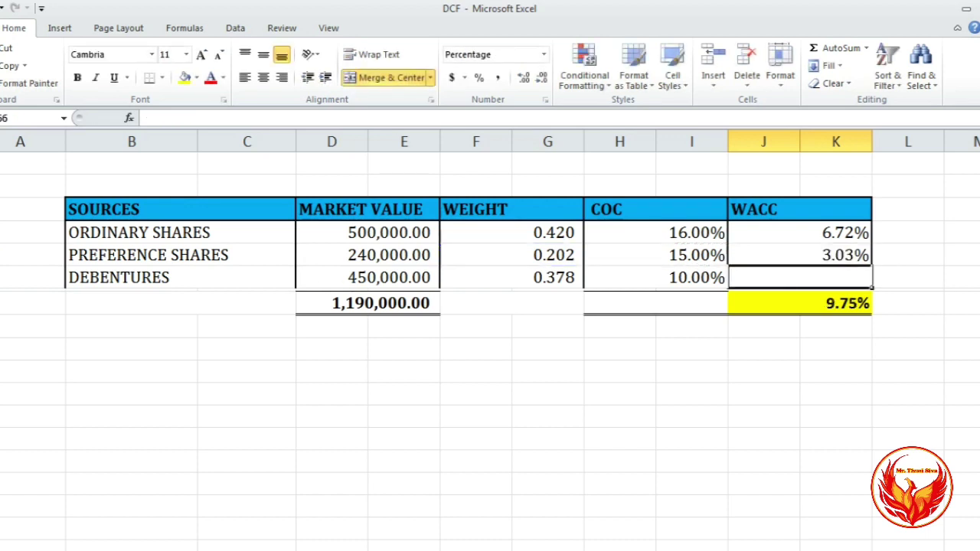
Enter the debentures' WACC as a formula multiplying their weight in F66 by their COC.
{"action": "type", "text": "="}
{"action": "left_click", "coordinate": [512, 277]}
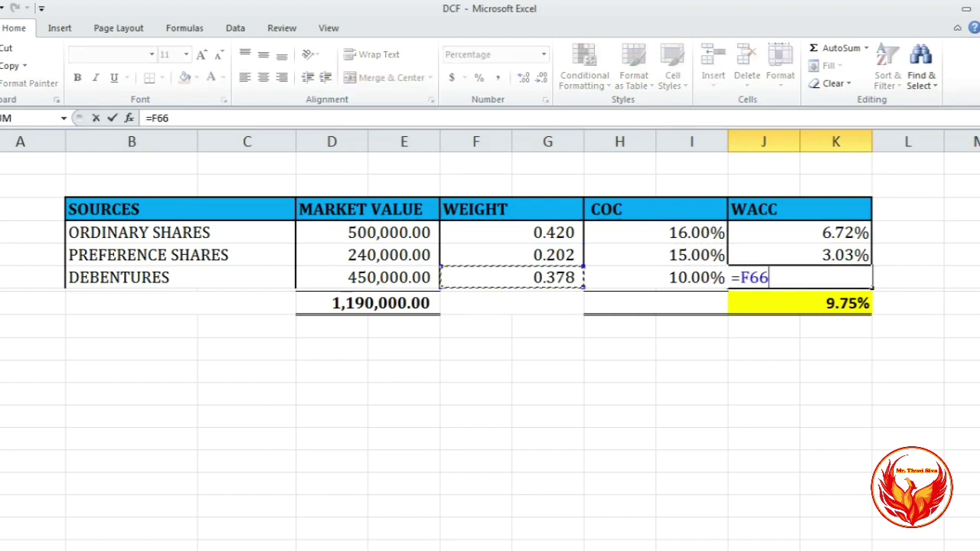
{"action": "type", "text": "*"}
{"action": "left_click", "coordinate": [691, 278]}
{"action": "key", "text": "Return"}
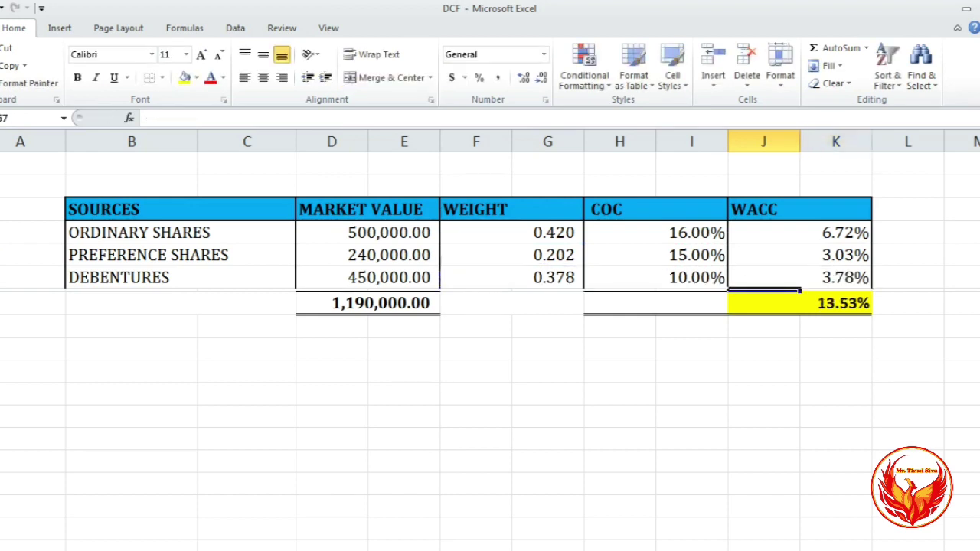
Inspect the sum formula behind the highlighted total of the WACC column without changing it.
{"action": "left_click", "coordinate": [966, 277]}
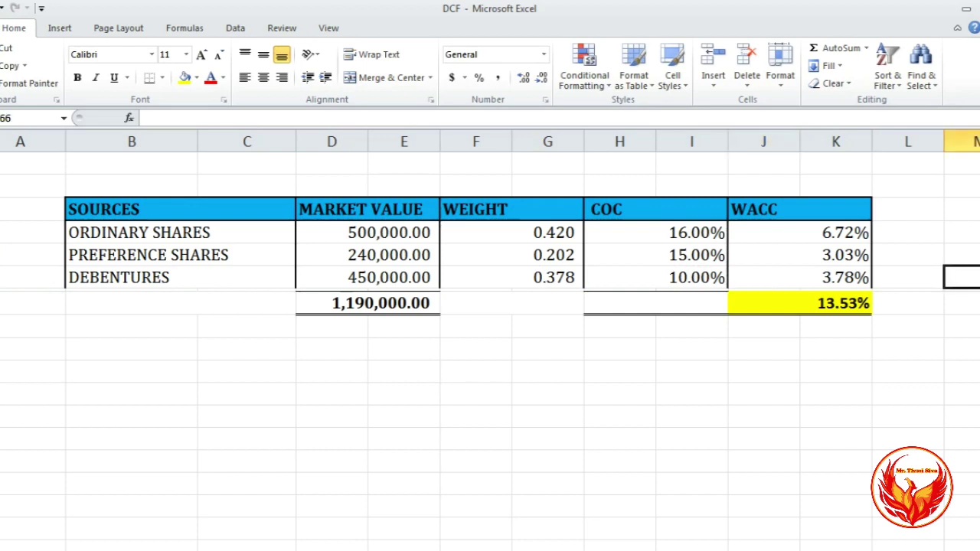
{"action": "double_click", "coordinate": [773, 302]}
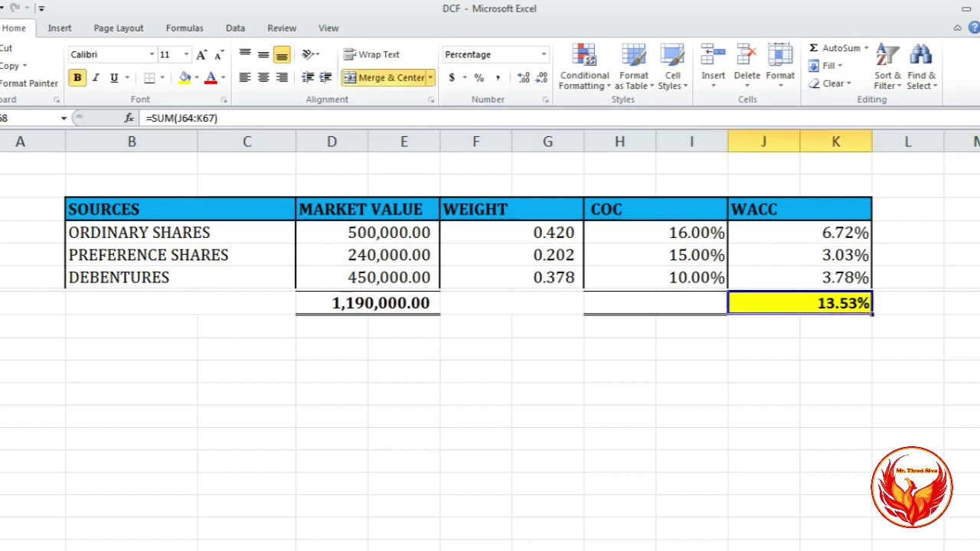
{"action": "key", "text": "Return"}
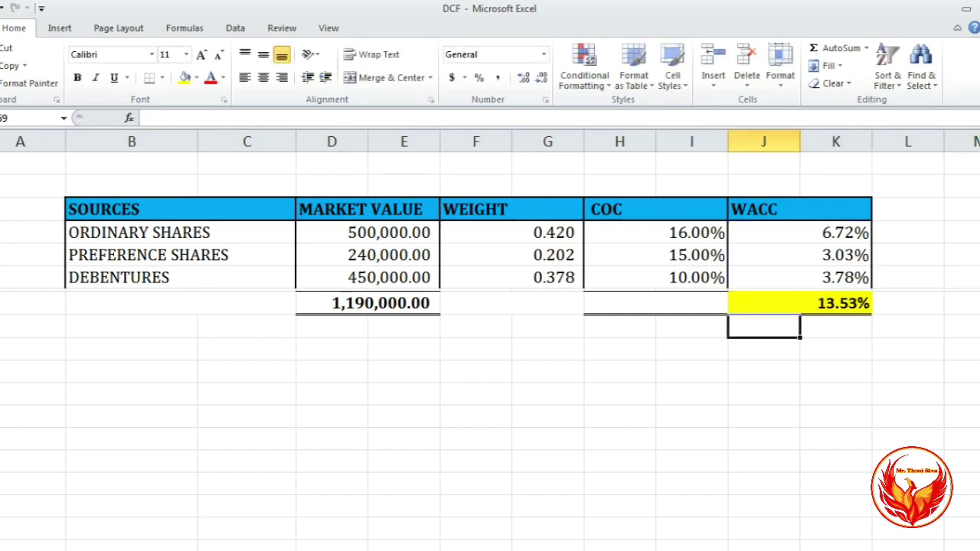
Review the Ke, Kp and Kd calculations in turn, checking the percentage result cell under each formula.
{"action": "left_click", "coordinate": [908, 349]}
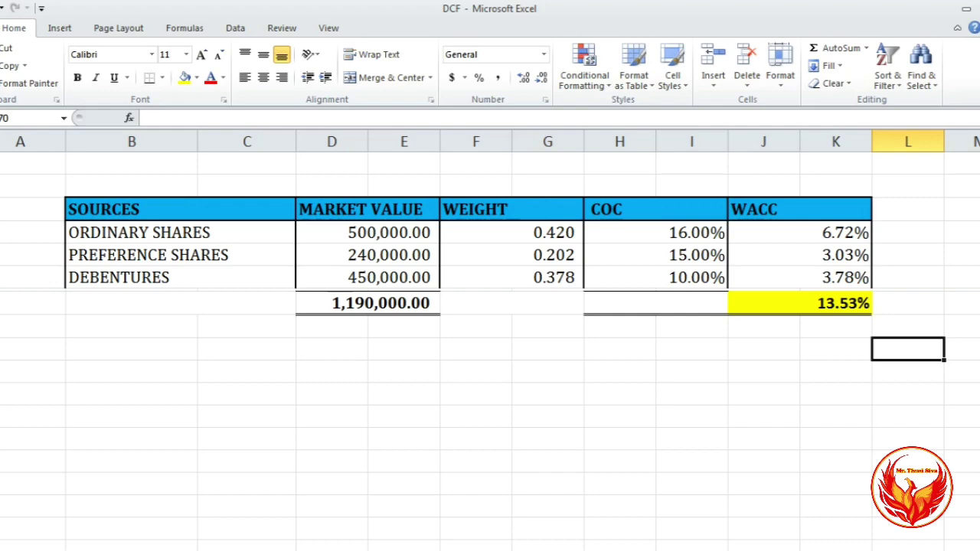
{"action": "scroll", "coordinate": [490, 345], "scroll_direction": "up", "scroll_amount": 20}
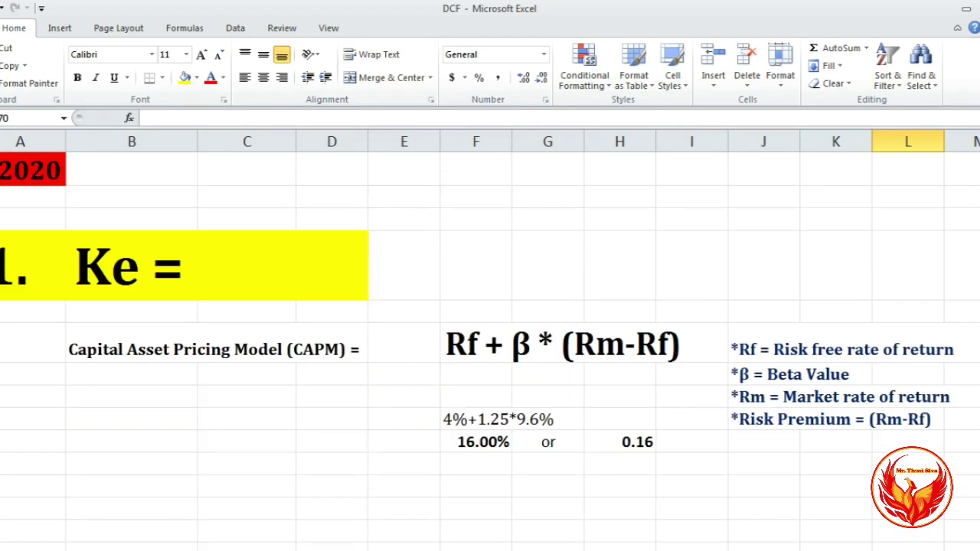
{"action": "scroll", "coordinate": [490, 345], "scroll_direction": "down", "scroll_amount": 1}
{"action": "scroll", "coordinate": [490, 345], "scroll_direction": "up", "scroll_amount": 1}
{"action": "left_click", "coordinate": [475, 442]}
{"action": "scroll", "coordinate": [490, 345], "scroll_direction": "down", "scroll_amount": 5}
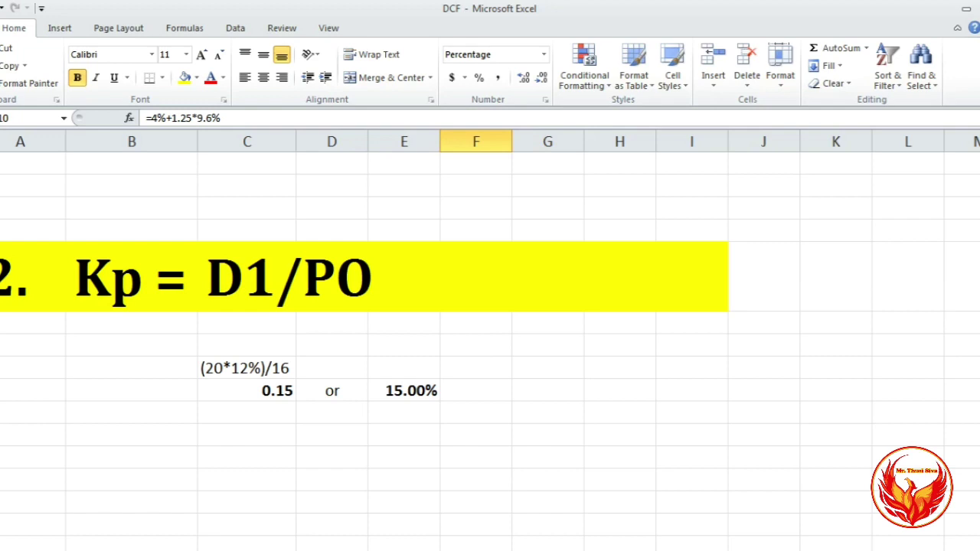
{"action": "left_click", "coordinate": [404, 391]}
{"action": "scroll", "coordinate": [490, 345], "scroll_direction": "down", "scroll_amount": 8}
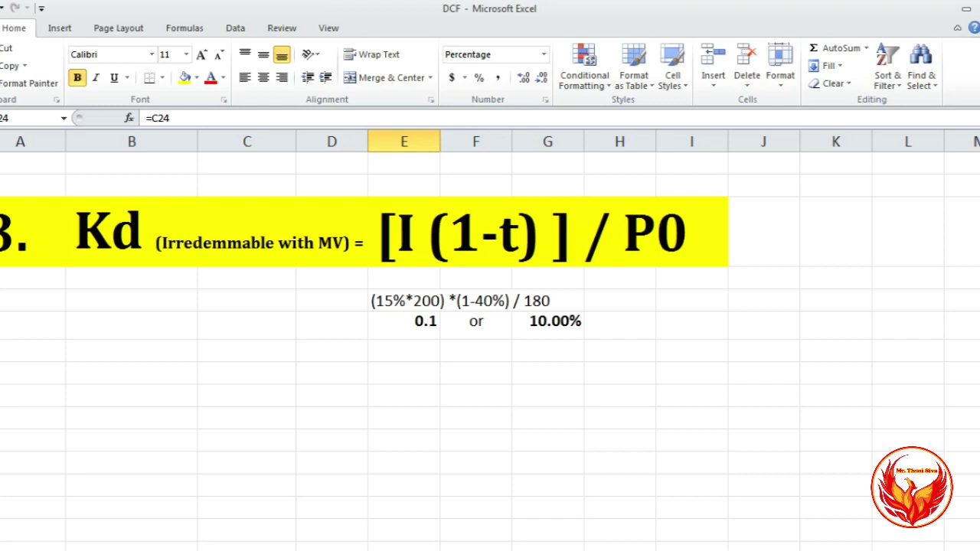
{"action": "left_click", "coordinate": [548, 325]}
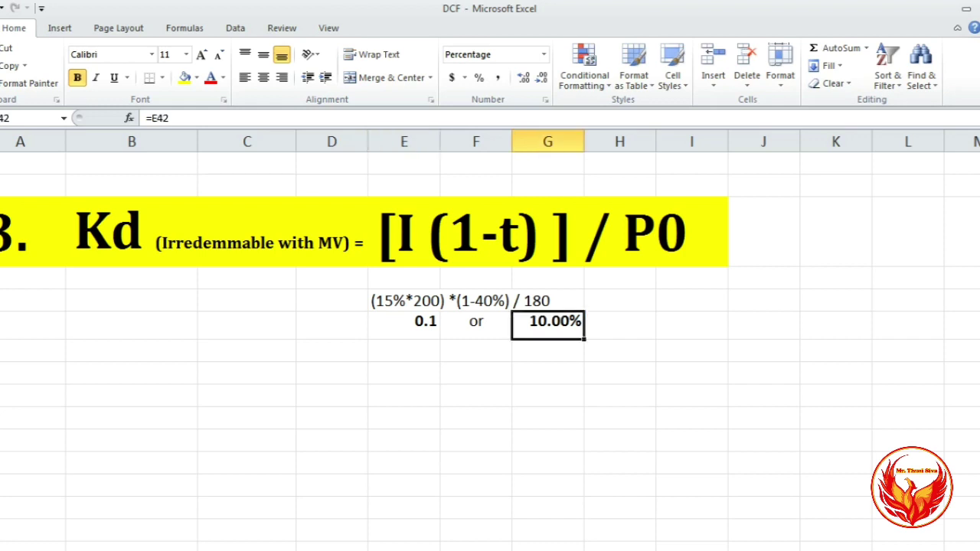
Review the WACC table by checking the ordinary shares' market value, weight, COC and WACC cells and the total WACC formula.
{"action": "scroll", "coordinate": [490, 337], "scroll_direction": "down", "scroll_amount": 5}
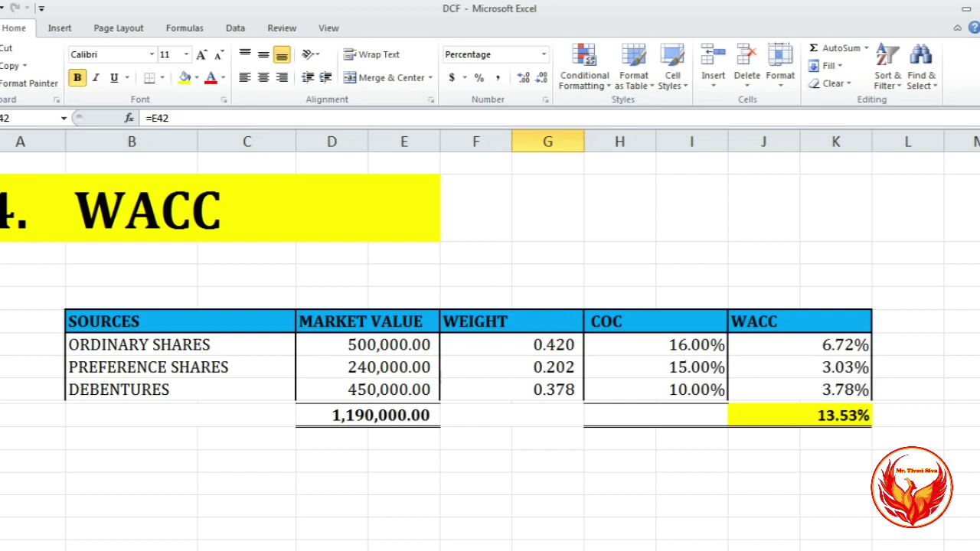
{"action": "left_click", "coordinate": [367, 344]}
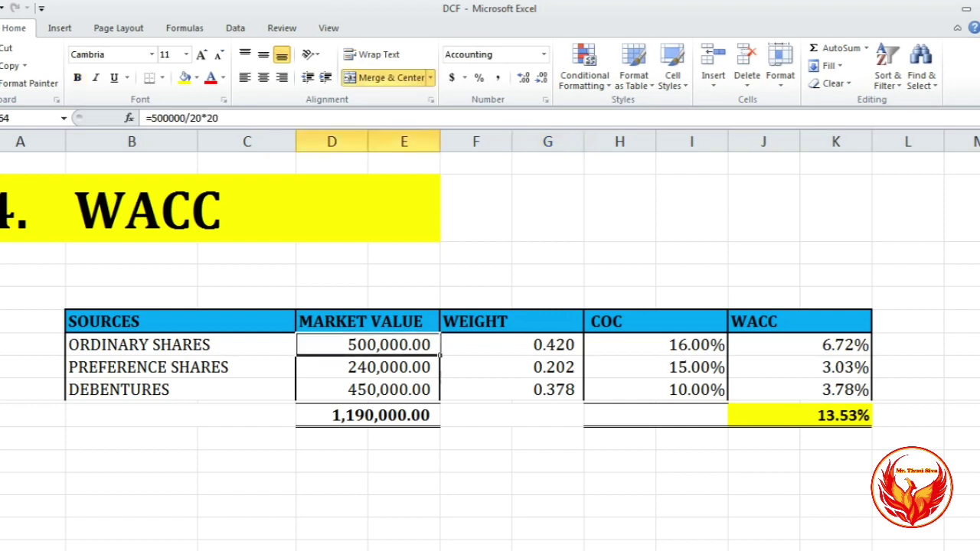
{"action": "left_click", "coordinate": [512, 344]}
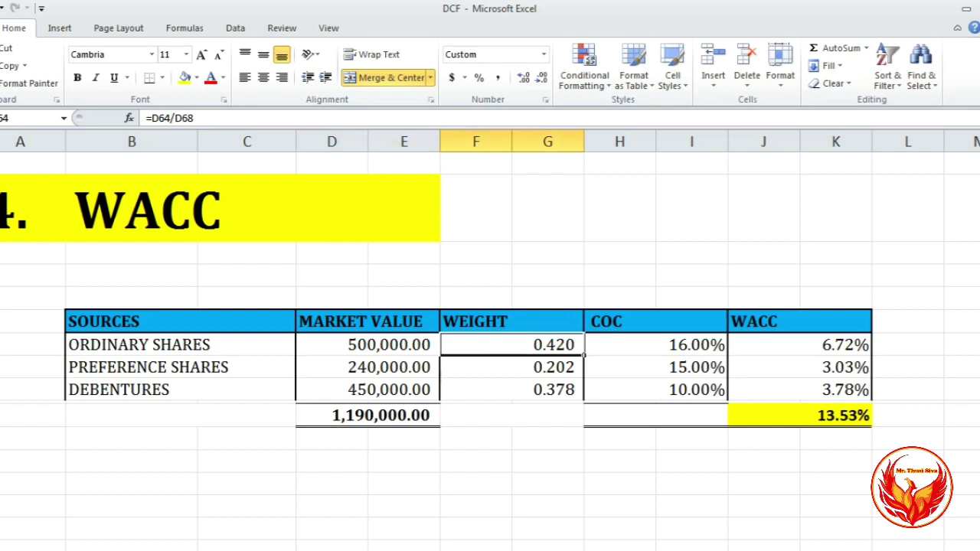
{"action": "left_click", "coordinate": [656, 345]}
{"action": "left_click", "coordinate": [800, 345]}
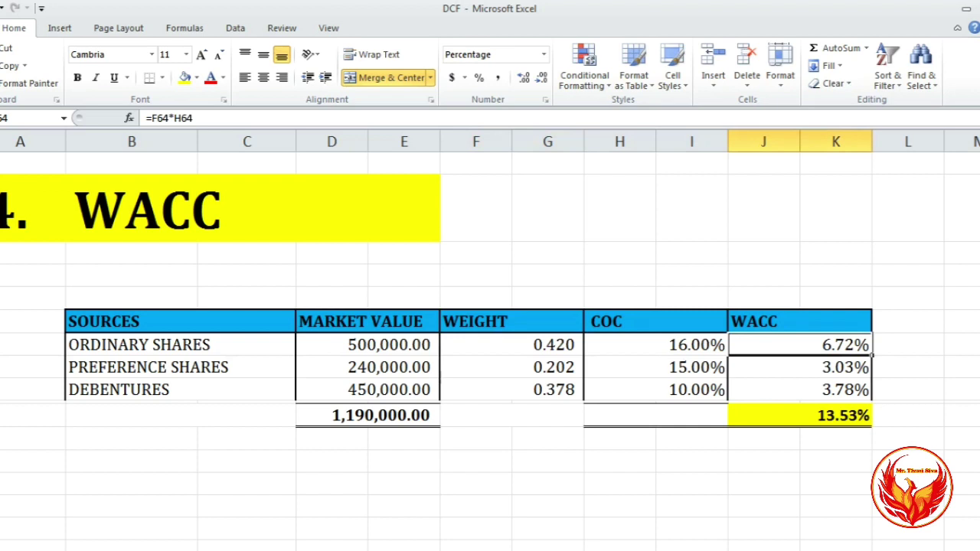
{"action": "left_click", "coordinate": [800, 416]}
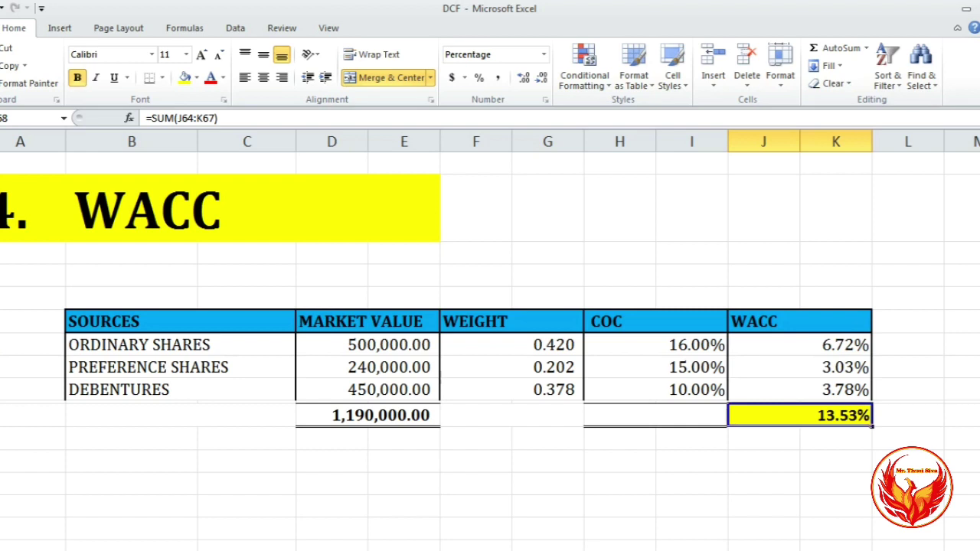
{"action": "left_click", "coordinate": [763, 461]}
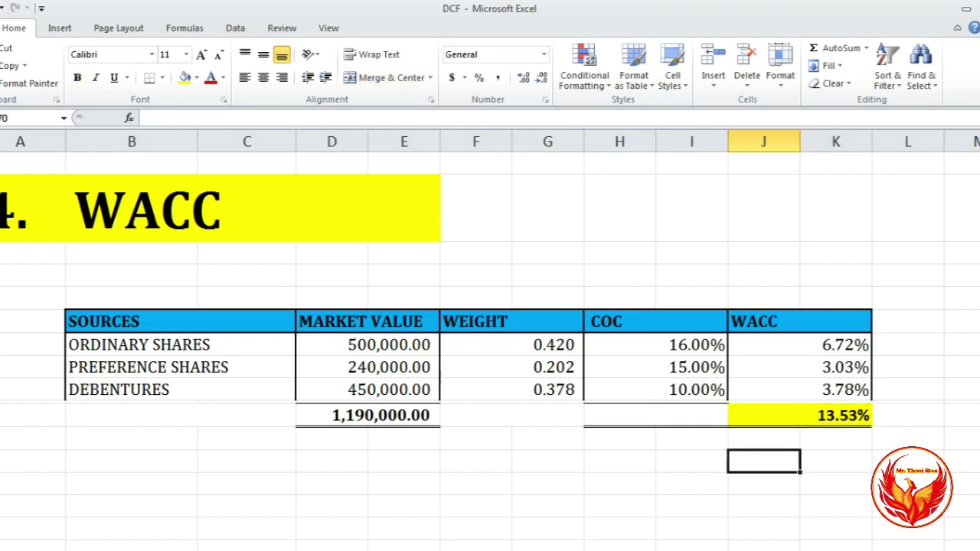